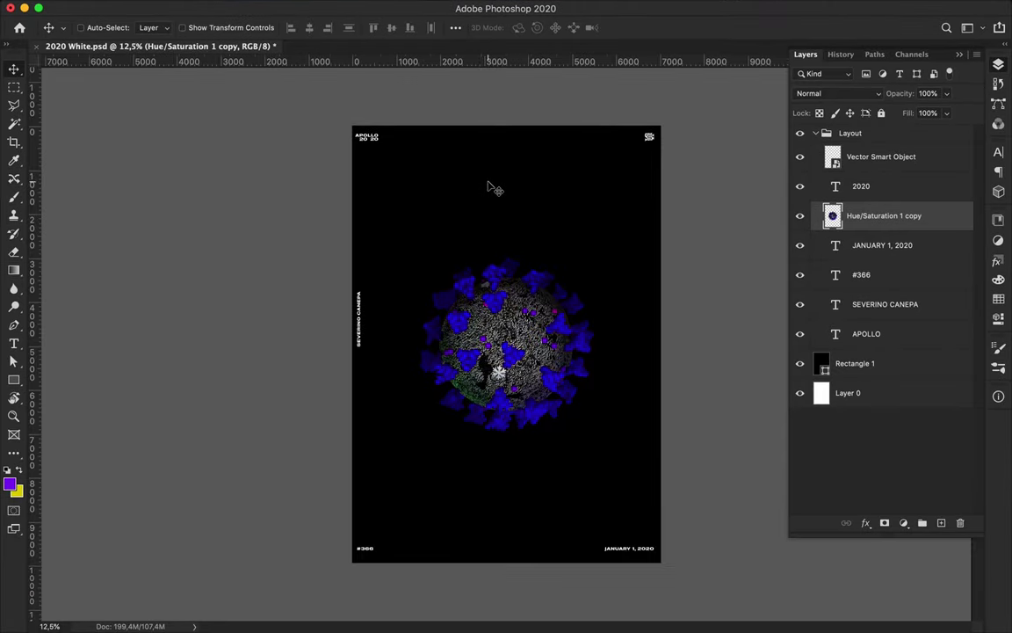
# Pull the virus layer out of the Layout group and fill Rectangle 1 bright green
pyautogui.moveTo(878, 215); pyautogui.dragTo(865, 348)
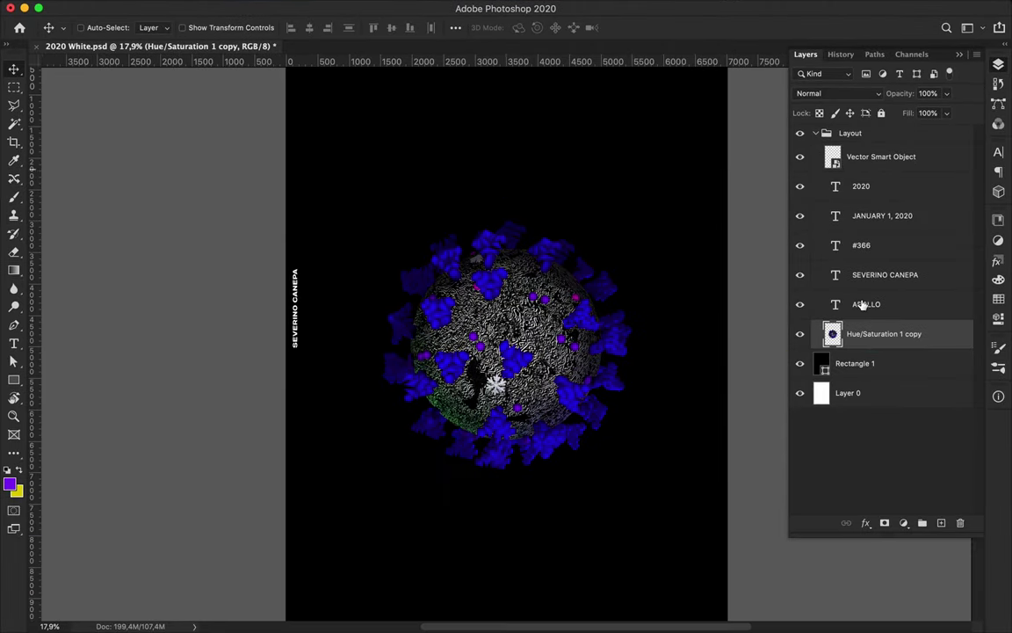
pyautogui.click(816, 133)
pyautogui.rightClick(822, 185)
pyautogui.press('a')
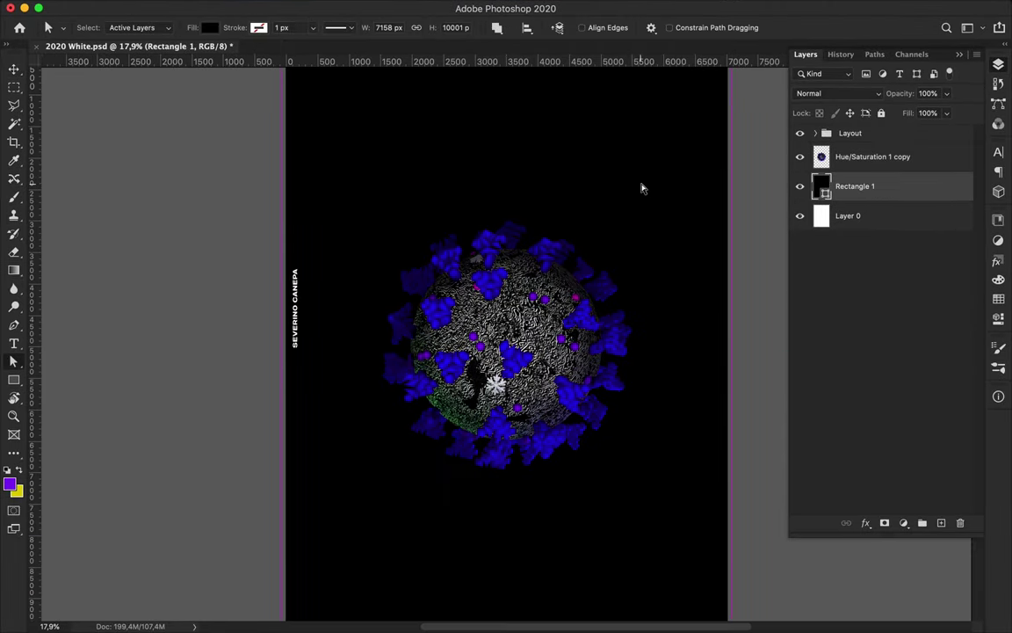
pyautogui.click(161, 101)
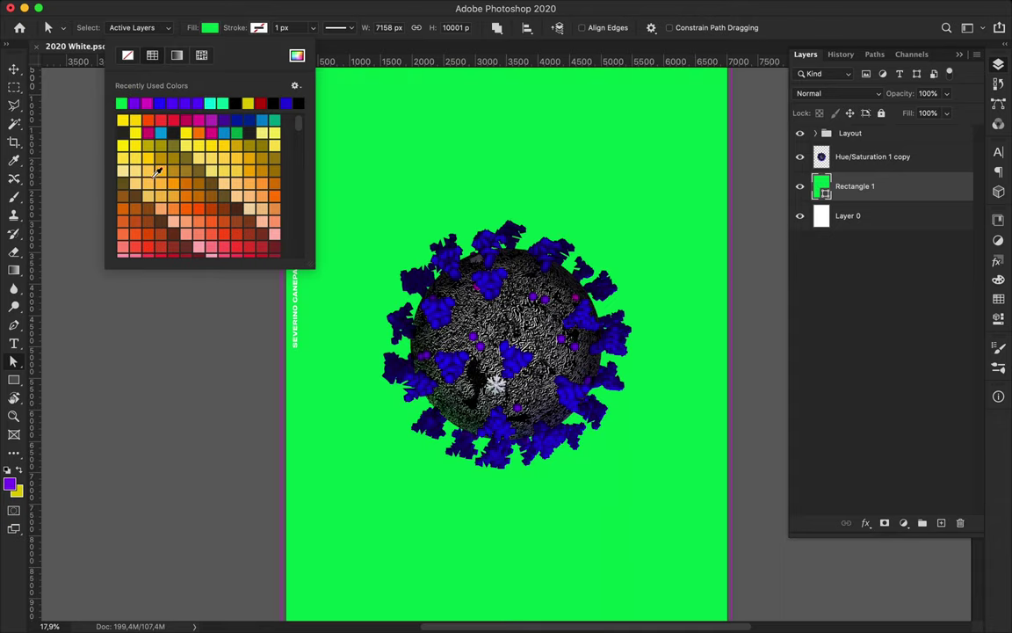
pyautogui.press('Escape')
# Set the Hue/Saturation 1 copy virus layer's alignment to Align To Canvas
pyautogui.press('v')
pyautogui.scroll(-3, 260, 343)
pyautogui.scroll(2, 260, 343)
pyautogui.click(474, 269)
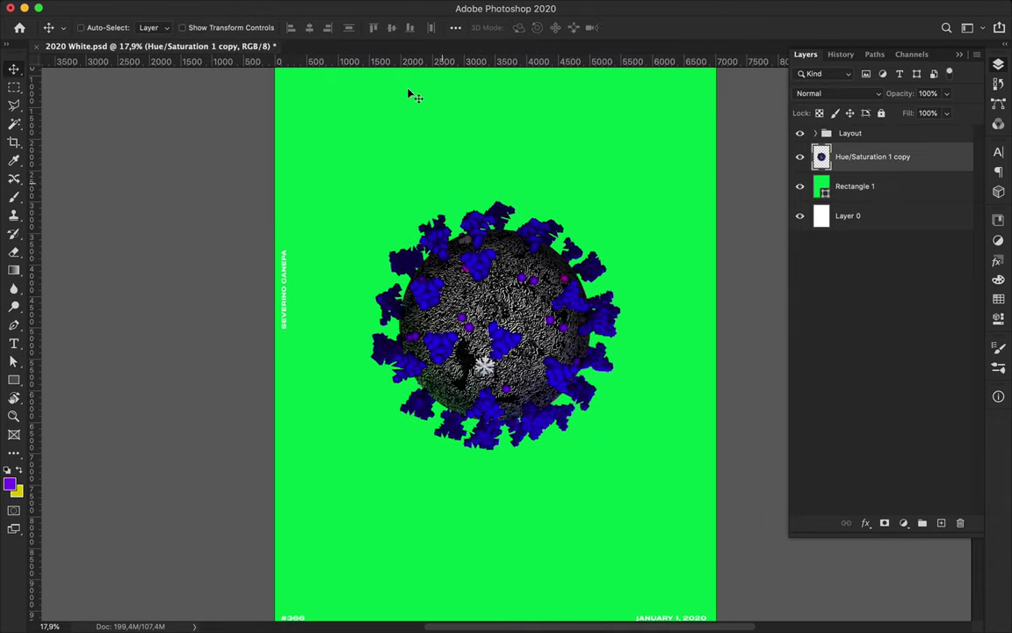
pyautogui.click(455, 27)
pyautogui.click(475, 157)
pyautogui.click(474, 162)
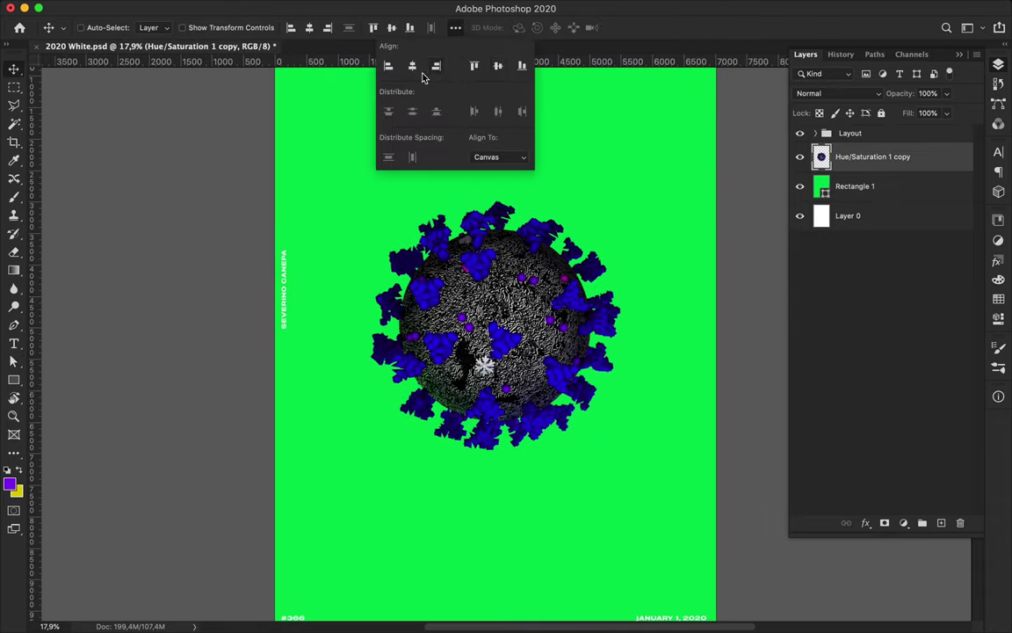
# Delete the white Layer 0 and fit the whole poster in view
pyautogui.click(842, 217)
pyautogui.press('Delete')
pyautogui.hotkey('ctrl', '0')
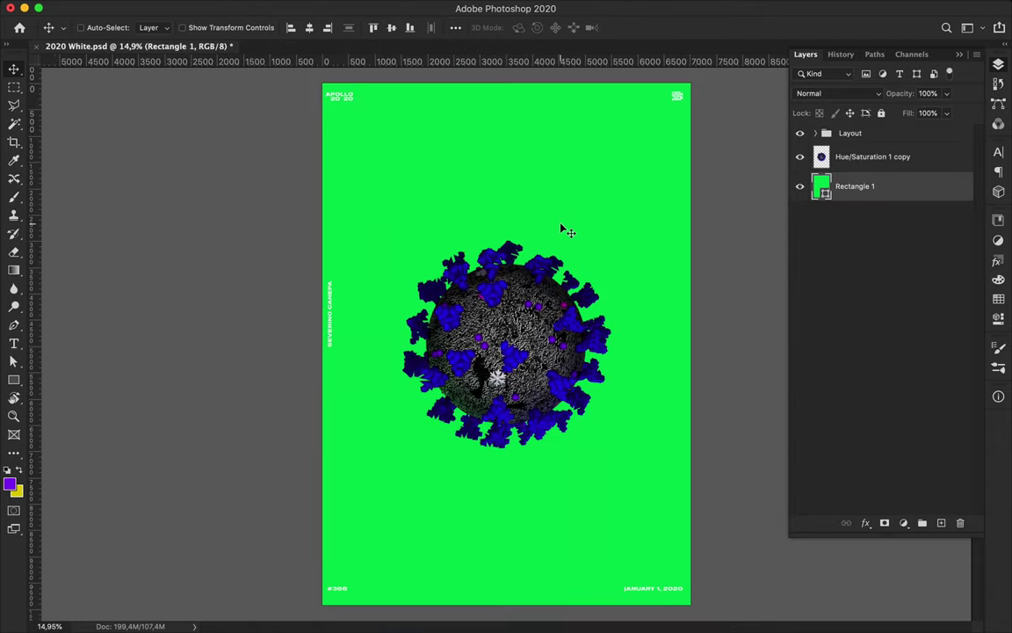
# Type CORONAVIRUS near the poster's top, stacked as COR / ONA / VIR / US
pyautogui.press('t')
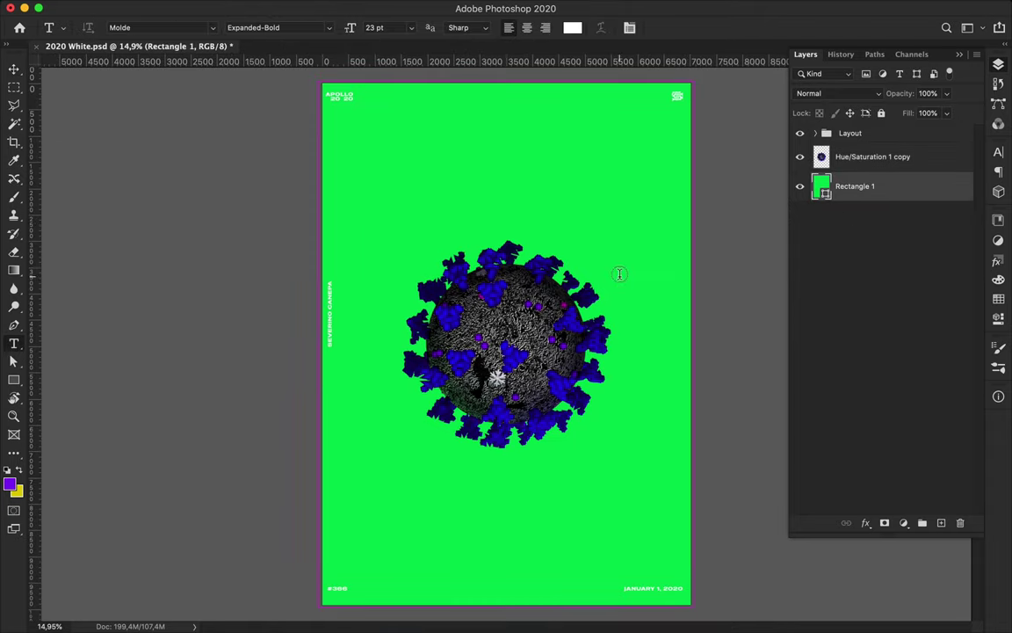
pyautogui.click(387, 147)
pyautogui.write('CORO')
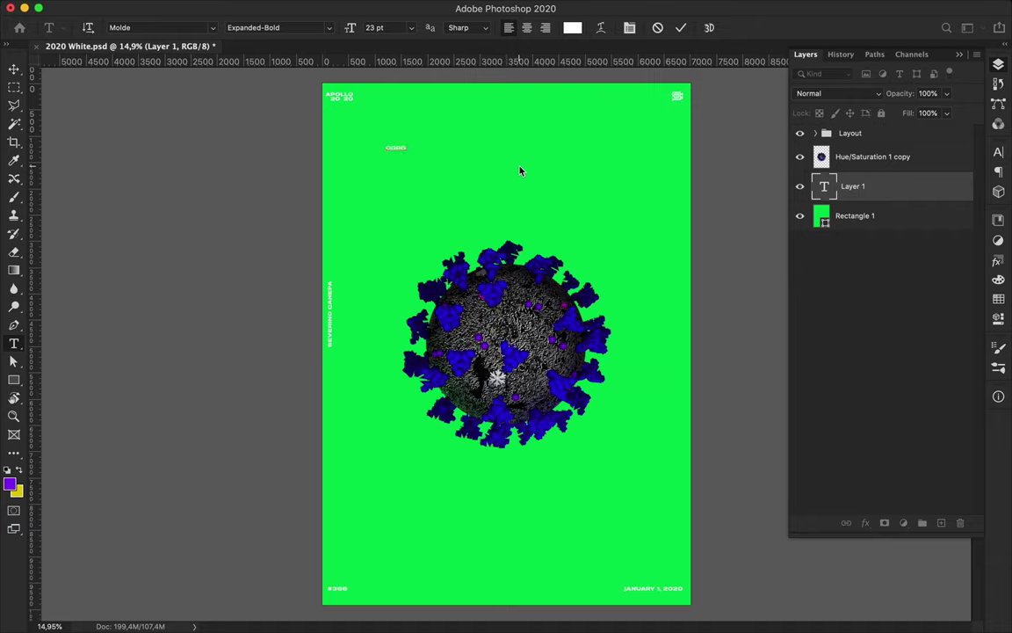
pyautogui.write('NAVIRUS')
pyautogui.scroll(3, 519, 167)
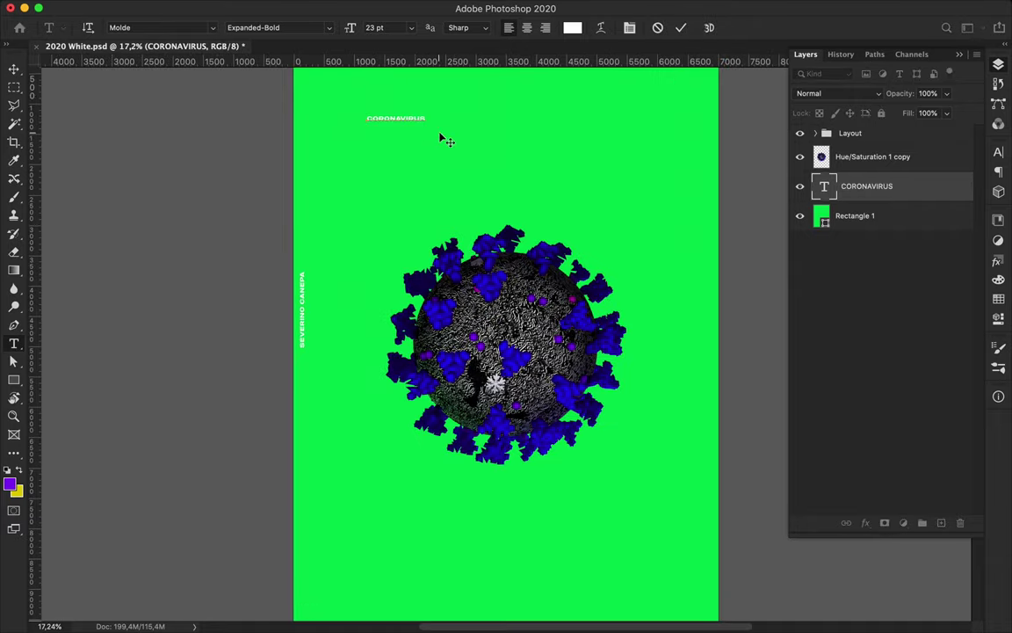
pyautogui.scroll(2, 399, 119)
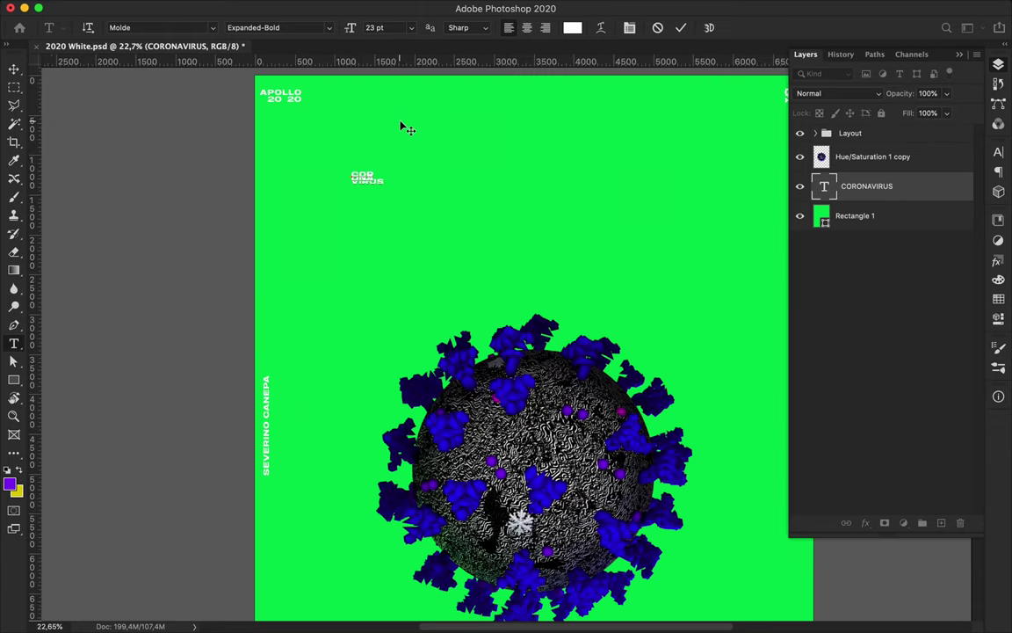
pyautogui.hotkey('ctrl', 'Return')
# Enlarge the CORONAVIRUS text with Free Transform to poster-filling size and move it top-left
pyautogui.hotkey('ctrl', 't')
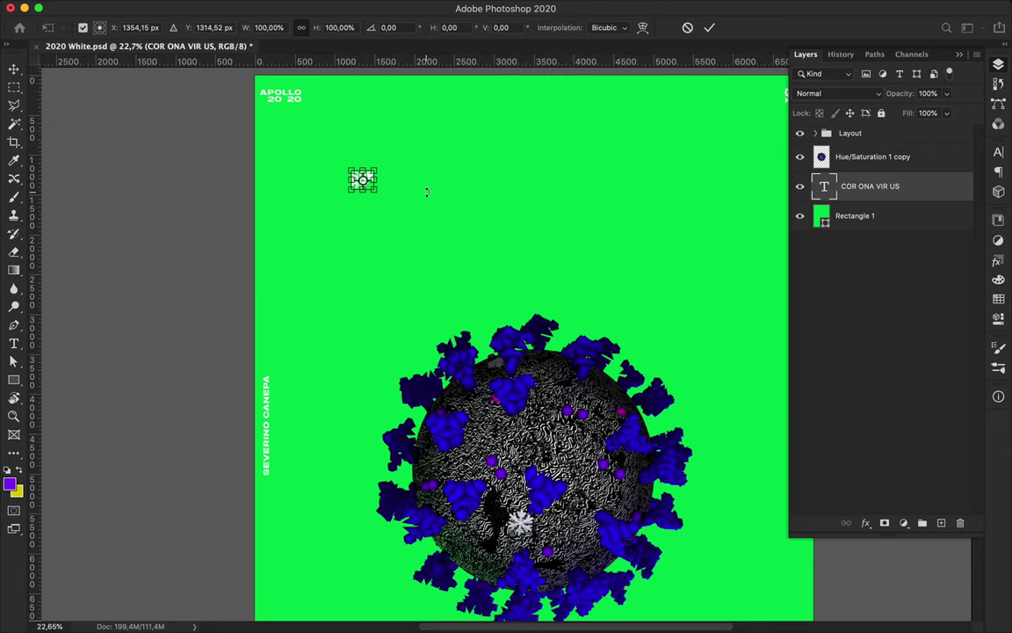
pyautogui.moveTo(395, 207); pyautogui.dragTo(585, 354)
pyautogui.press('Return')
pyautogui.press('v')
pyautogui.moveTo(535, 232); pyautogui.dragTo(489, 187)
# Set the title to 381 pt size, 315 pt leading and 0 tracking, then nudge it
pyautogui.click(999, 153)
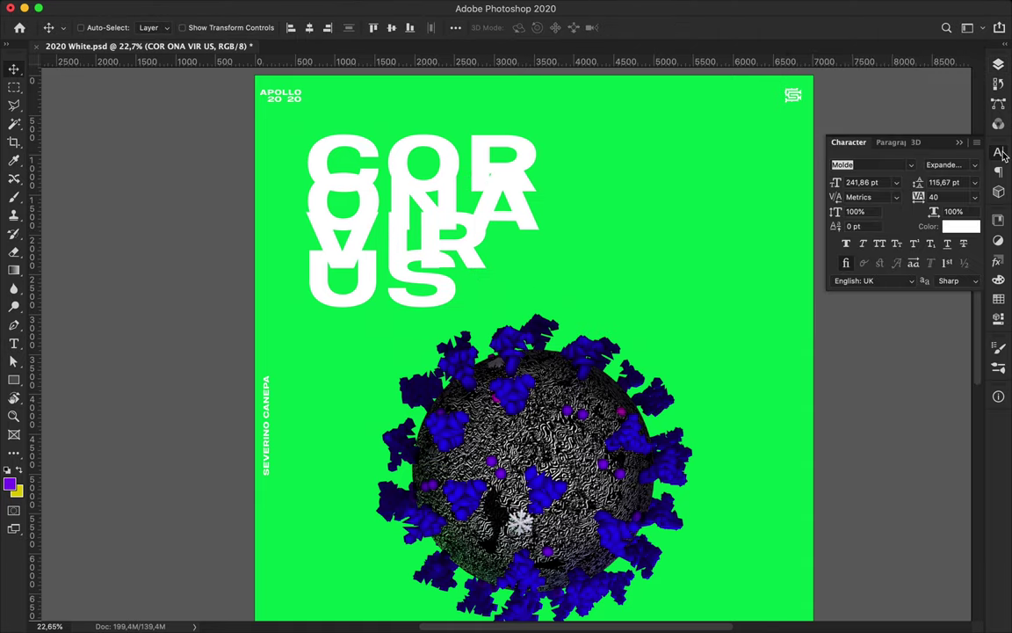
pyautogui.scroll(8, 948, 180)
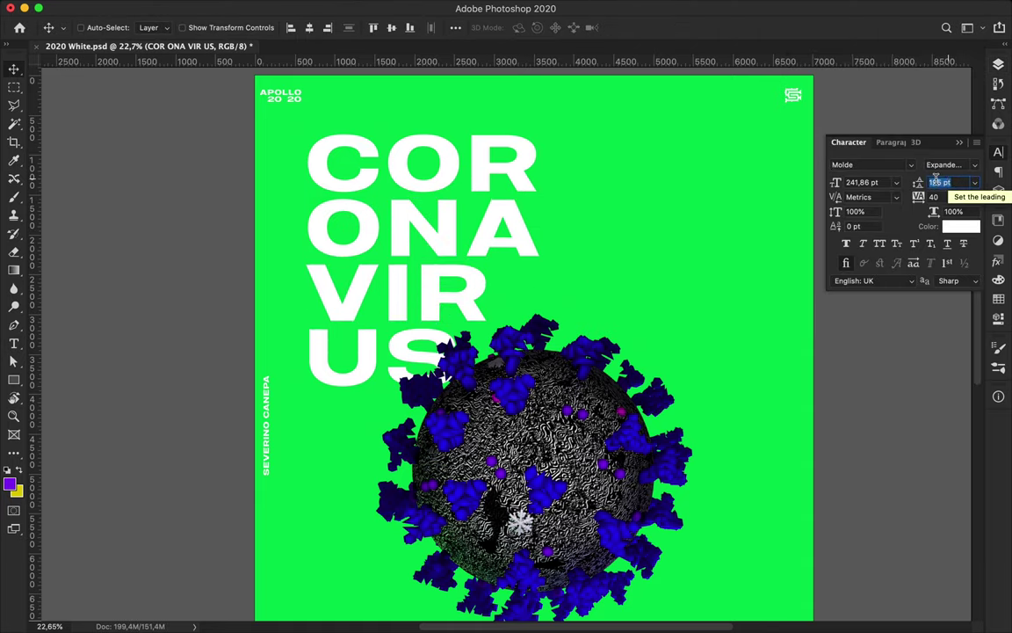
pyautogui.click(875, 182)
pyautogui.scroll(3, 875, 181)
pyautogui.scroll(3, 875, 182)
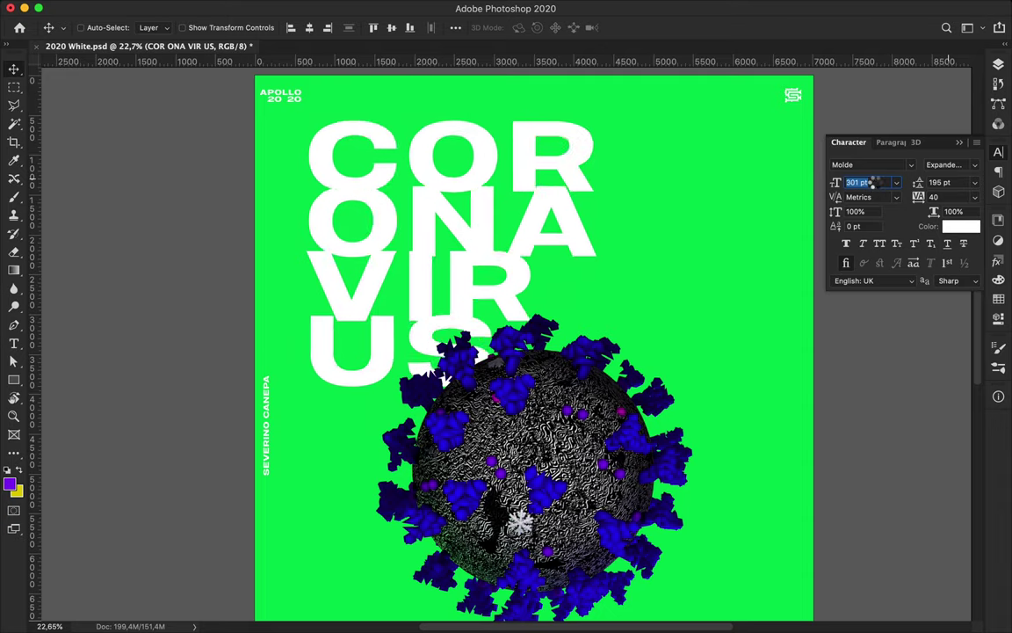
pyautogui.scroll(3, 875, 182)
pyautogui.scroll(4, 875, 182)
pyautogui.click(946, 183)
pyautogui.scroll(1, 948, 183)
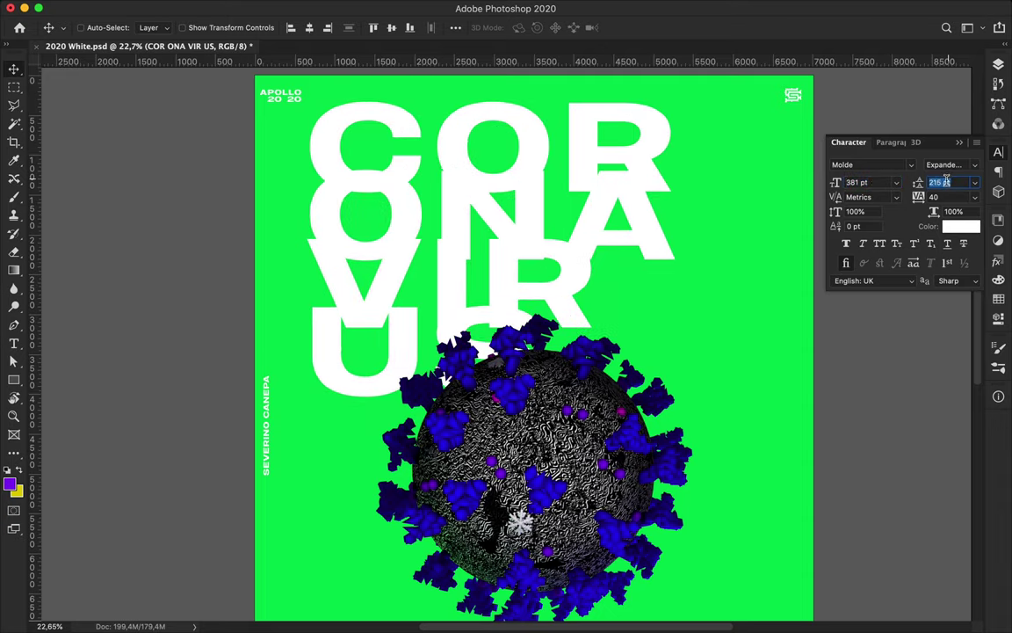
pyautogui.scroll(5, 944, 182)
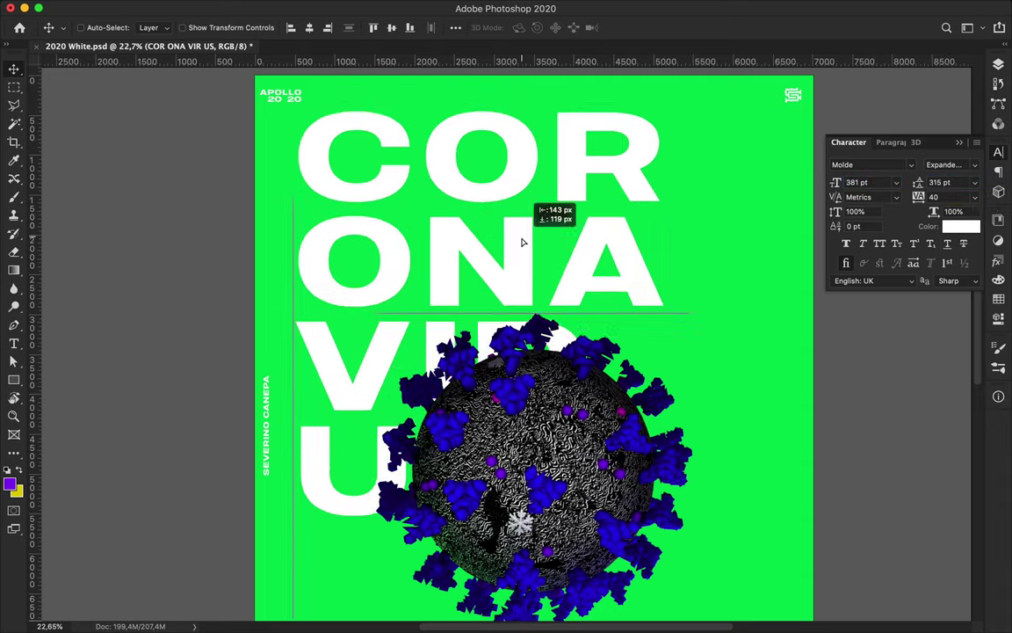
pyautogui.moveTo(525, 243); pyautogui.dragTo(513, 259)
# Move the virus layer down-right so it overlaps the lower title lines
pyautogui.scroll(-2, 934, 197)
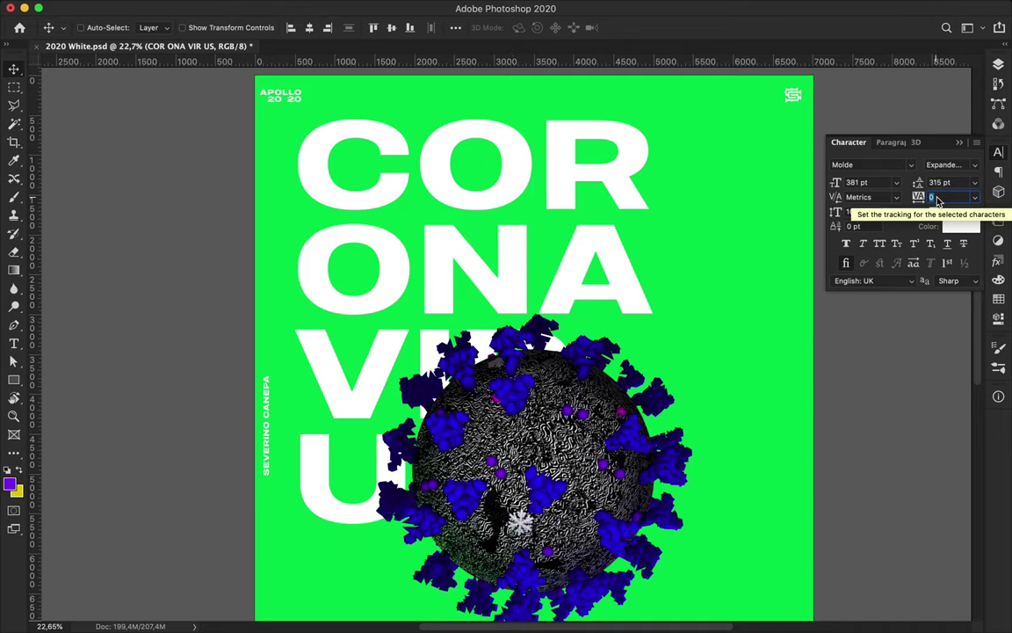
pyautogui.scroll(-5, 282, 199)
pyautogui.hscroll(3, 282, 198)
pyautogui.keyDown('ctrl'); pyautogui.click(398, 228); pyautogui.keyUp('ctrl')
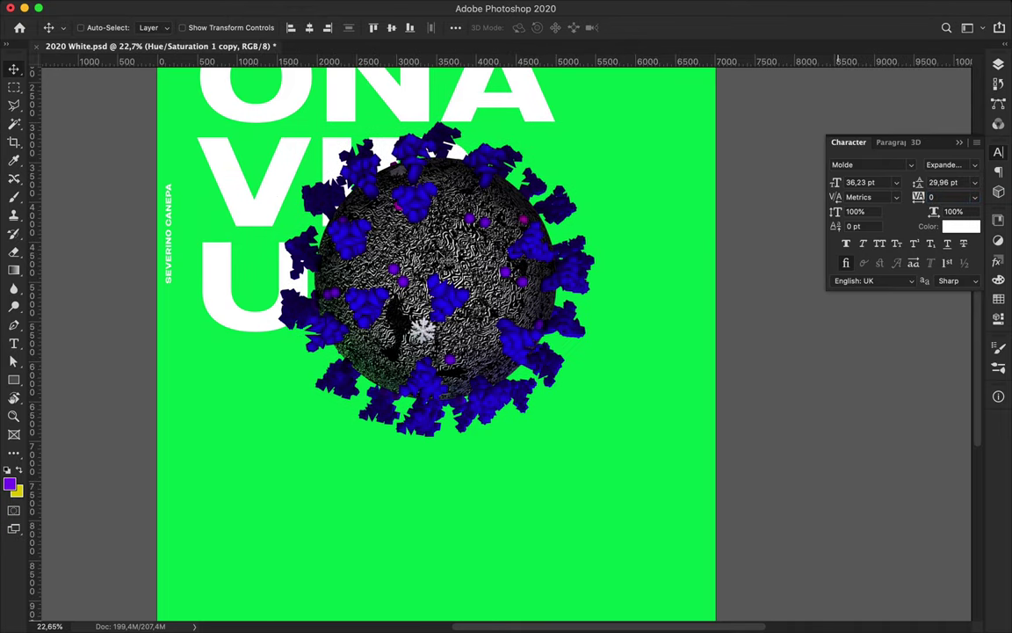
pyautogui.moveTo(397, 228)
pyautogui.mouseDown()
pyautogui.moveTo(609, 410)
pyautogui.moveTo(597, 398)
pyautogui.mouseUp()
pyautogui.scroll(-3, 562, 369)
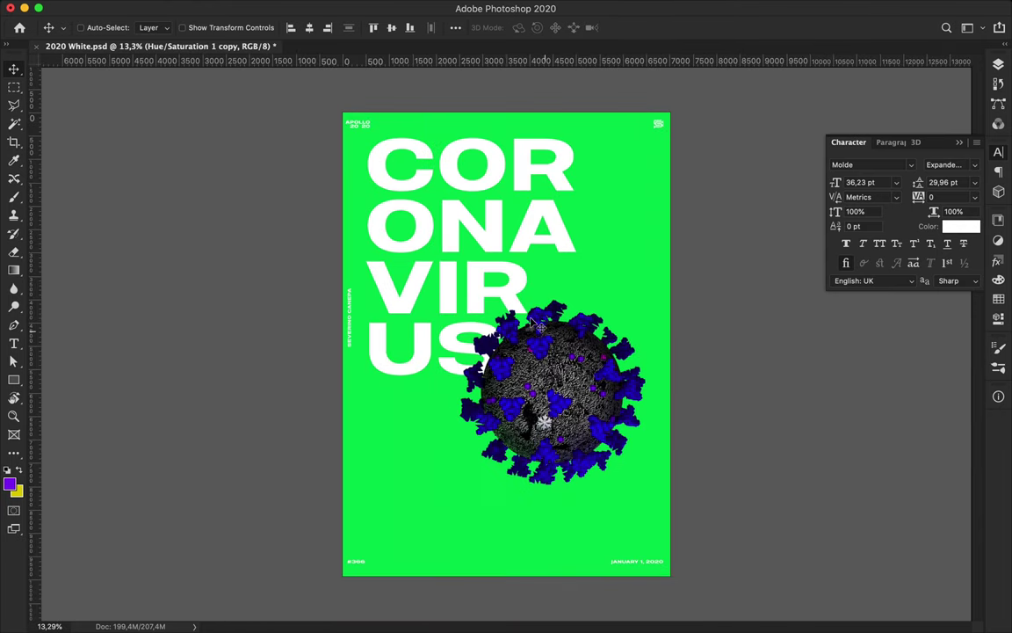
pyautogui.scroll(2, 506, 282)
# Add a 'CoV 2019-20' text label and place it over the ONA line
pyautogui.press('t')
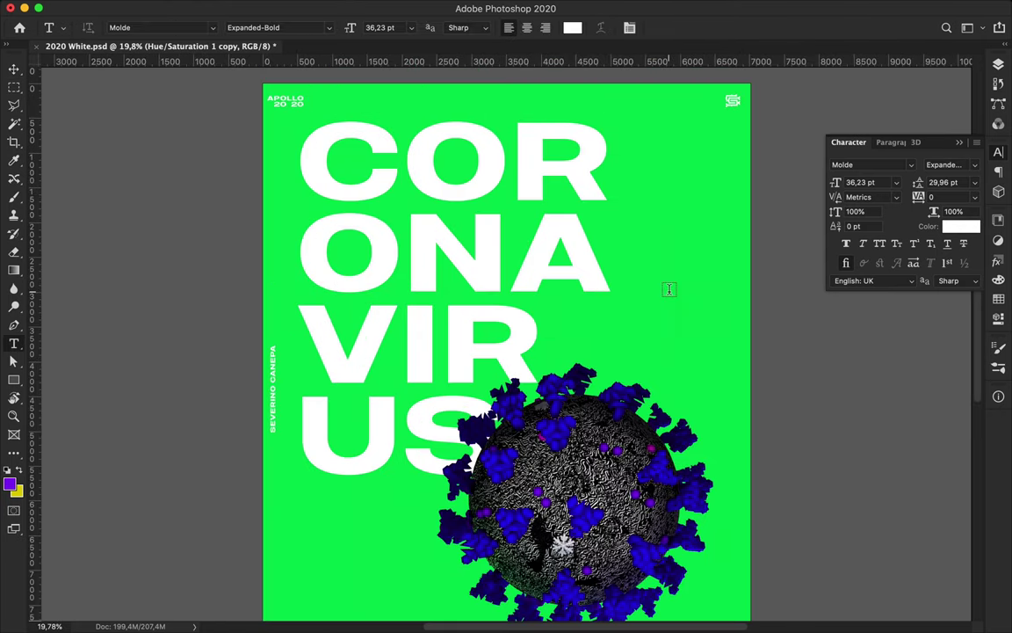
pyautogui.write('CoV 2')
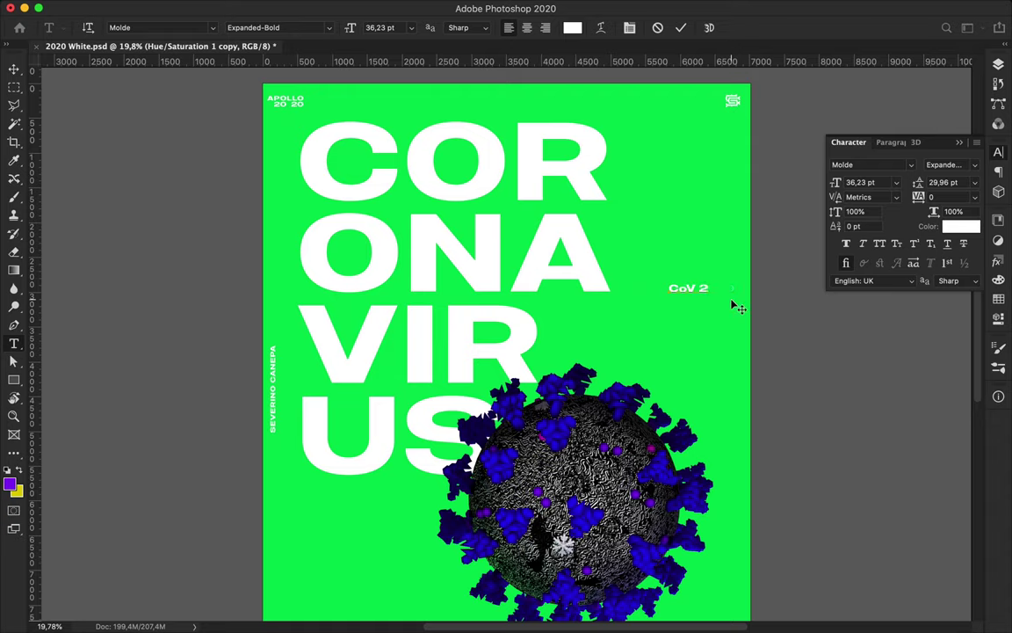
pyautogui.write('019-20')
pyautogui.hotkey('ctrl', 'Return')
pyautogui.moveTo(736, 305); pyautogui.dragTo(414, 249)
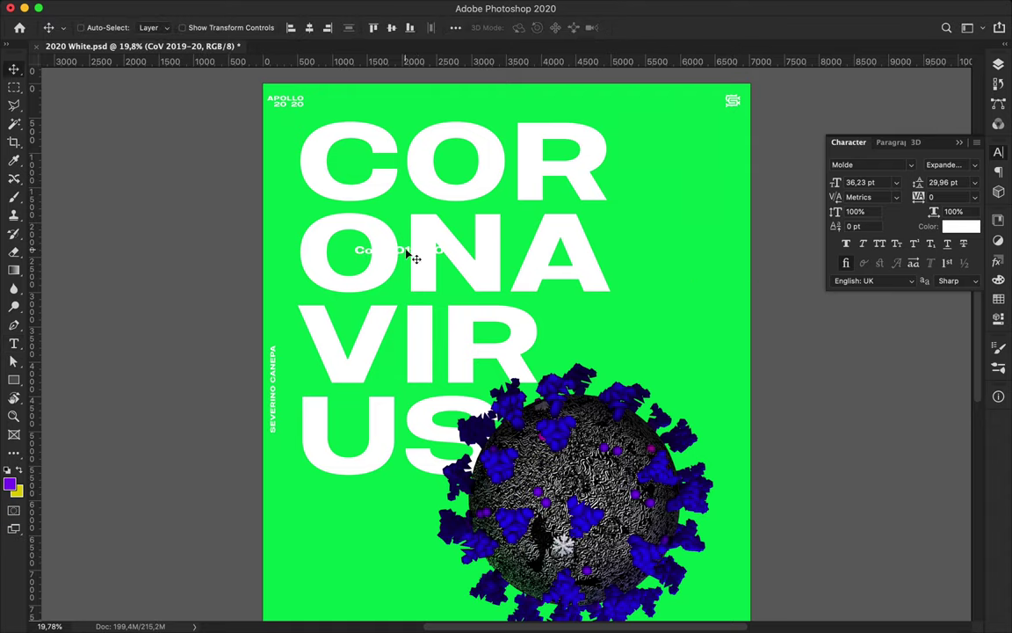
# Colour the CoV 2019-20 label blue from the Swatches and nudge it left
pyautogui.doubleClick(414, 249)
pyautogui.click(572, 27)
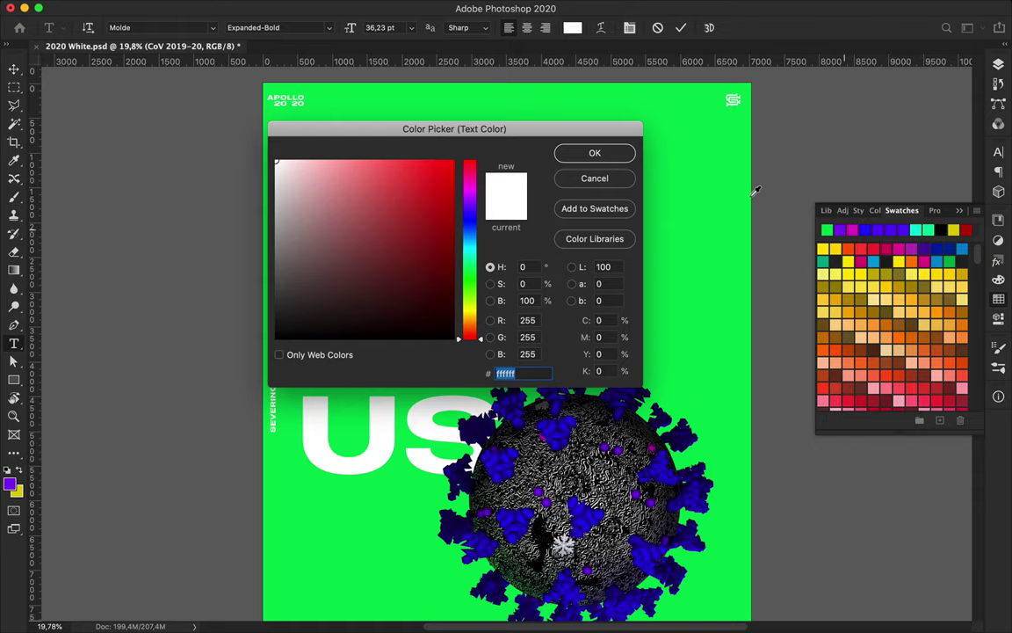
pyautogui.click(599, 151)
pyautogui.click(862, 230)
pyautogui.hotkey('ctrl', 'Return')
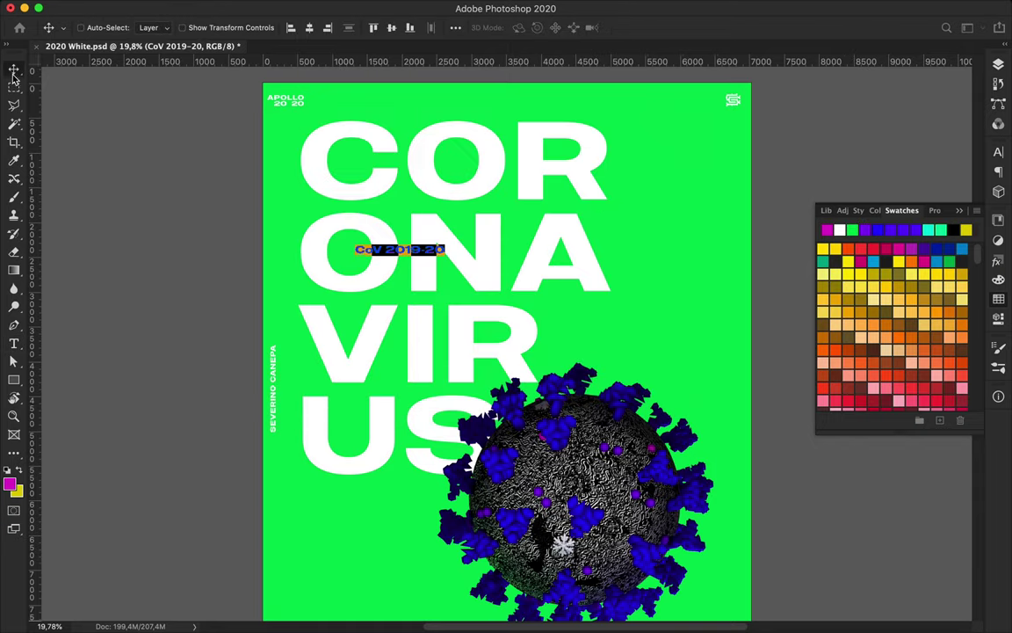
pyautogui.moveTo(414, 249); pyautogui.dragTo(376, 257)
pyautogui.click(877, 230)
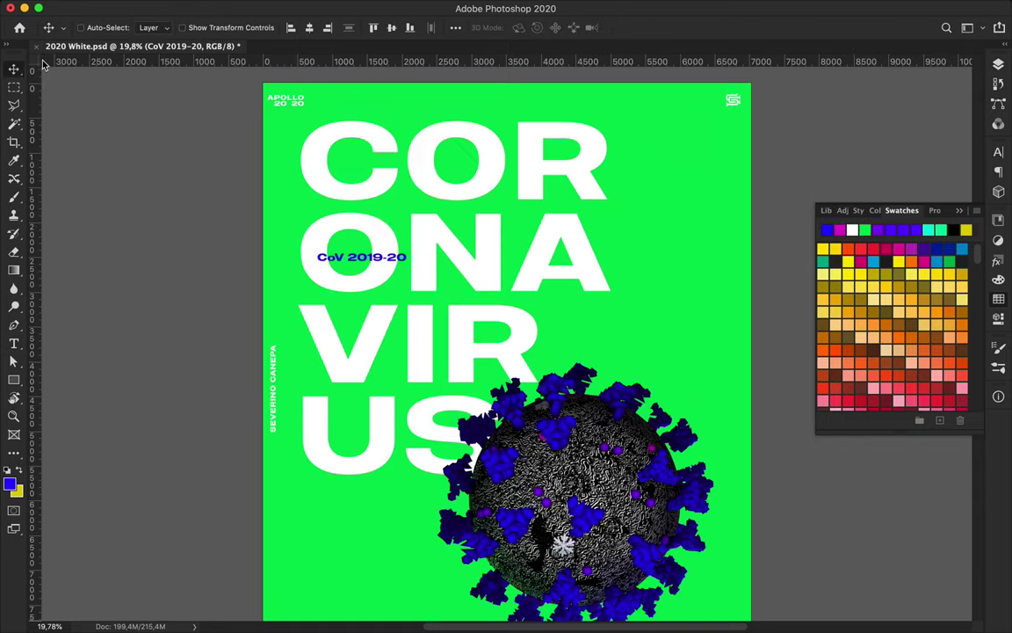
# Give the label the thin Expanded Regular font style and move it up-left
pyautogui.click(998, 152)
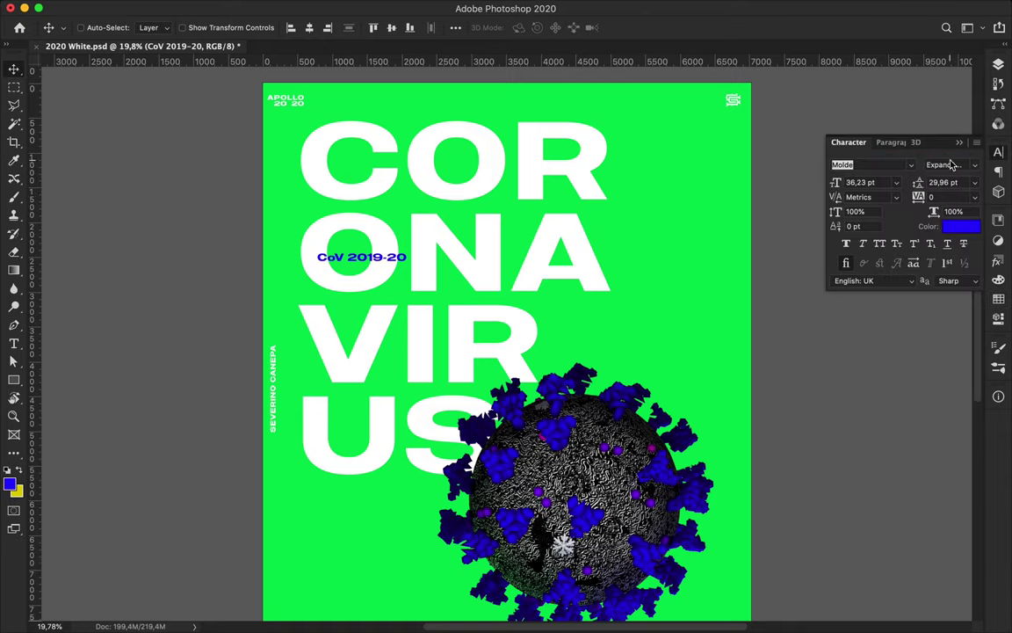
pyautogui.click(952, 164)
pyautogui.click(849, 62)
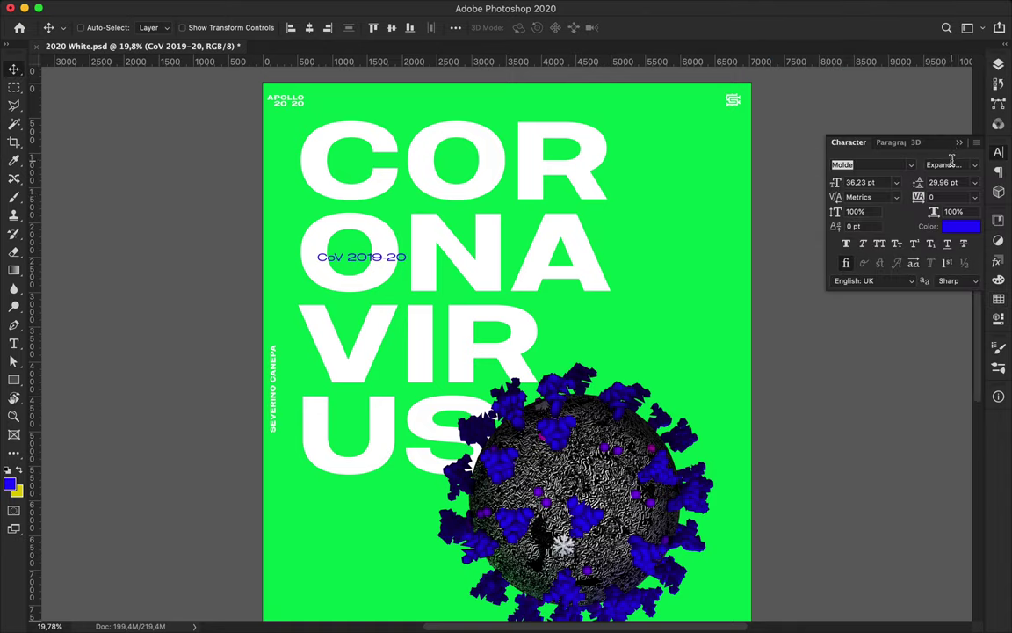
pyautogui.click(949, 197)
pyautogui.write('400')
pyautogui.moveTo(472, 287); pyautogui.dragTo(381, 249)
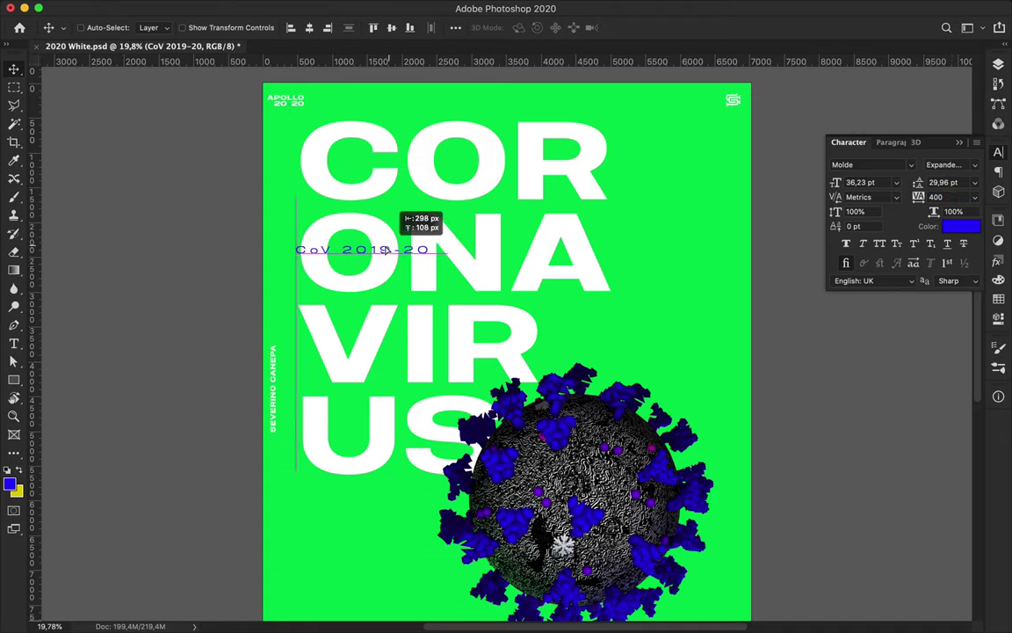
# Duplicate the label just below itself and retype the copy as SARS
pyautogui.moveTo(384, 250)
pyautogui.mouseDown()
pyautogui.moveTo(389, 343)
pyautogui.moveTo(506, 343)
pyautogui.mouseUp()
pyautogui.doubleClick(390, 343)
pyautogui.write('SR')
pyautogui.write('RS')
pyautogui.press('Escape')
pyautogui.scroll(-5, 489, 336)
pyautogui.scroll(3, 490, 336)
pyautogui.scroll(-2, 489, 337)
pyautogui.scroll(-2, 489, 337)
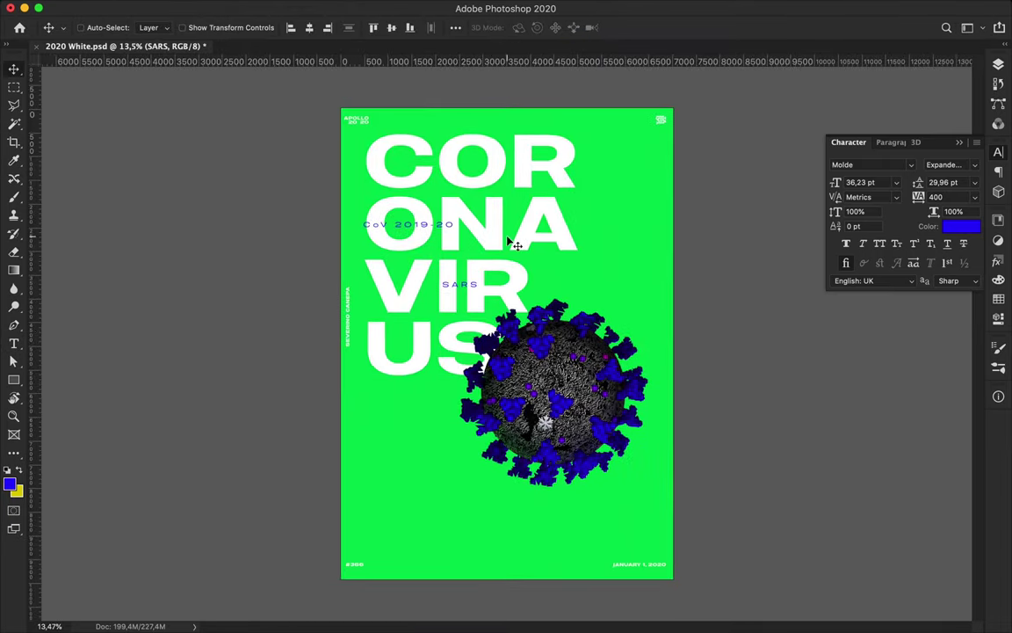
pyautogui.click(391, 7)
# Create a grid guide layout and lock the guides
pyautogui.click(391, 419)
pyautogui.press('Return')
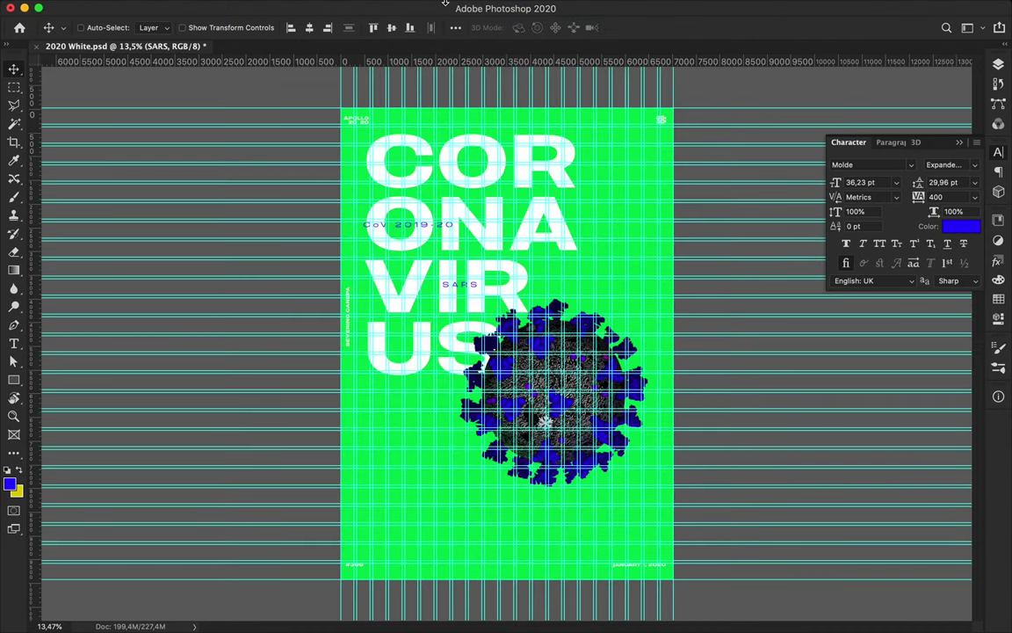
pyautogui.click(391, 7)
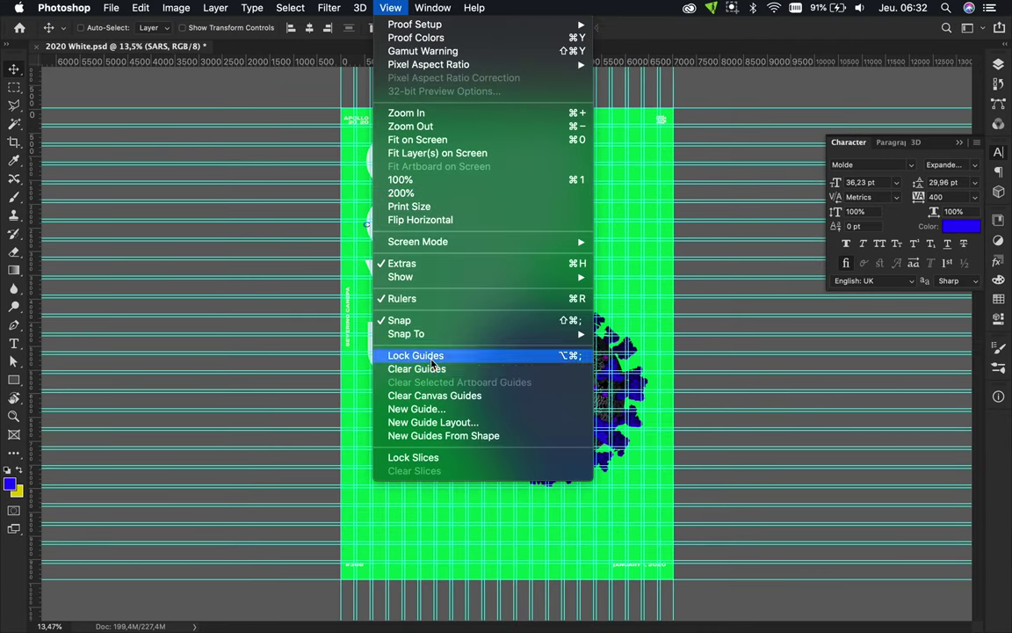
pyautogui.click(431, 357)
pyautogui.scroll(1, 452, 263)
# Nudge the CoV 2019-20 and SARS labels down and reset their leading to Auto
pyautogui.keyDown('ctrl'); pyautogui.click(440, 219); pyautogui.keyUp('ctrl')
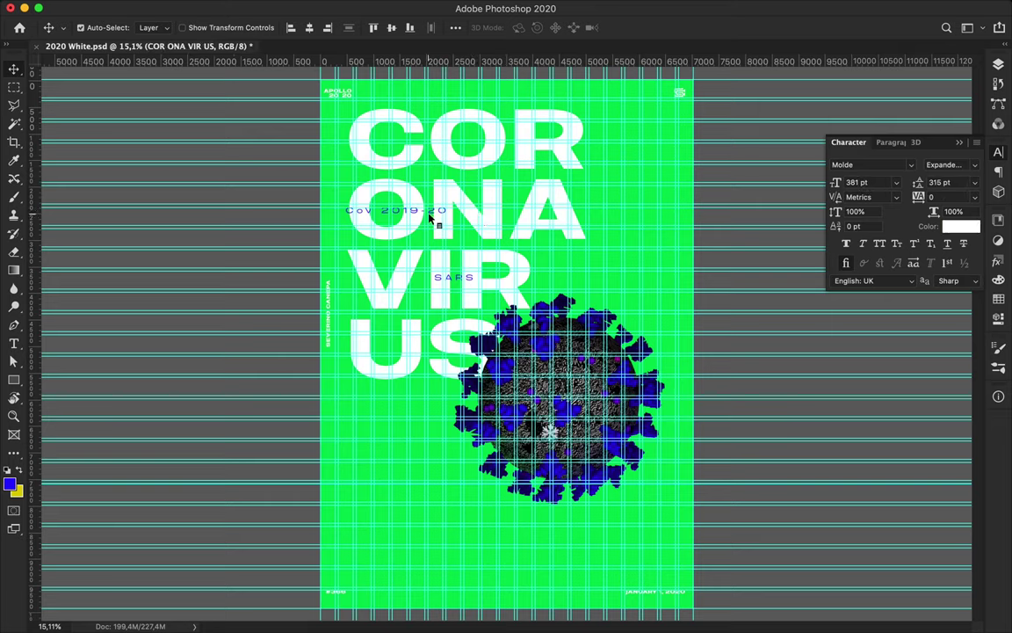
pyautogui.keyDown('ctrl'); pyautogui.click(452, 279); pyautogui.keyUp('ctrl')
pyautogui.keyDown('ctrl'); pyautogui.keyDown('shift'); pyautogui.click(472, 228); pyautogui.keyUp('shift'); pyautogui.keyUp('ctrl')
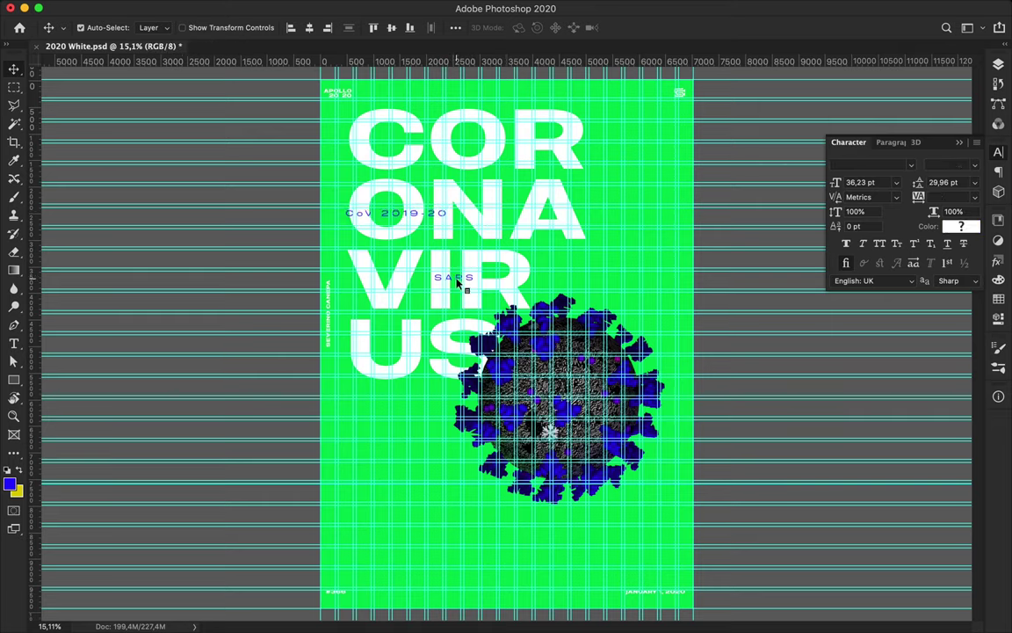
pyautogui.moveTo(417, 289); pyautogui.dragTo(434, 302)
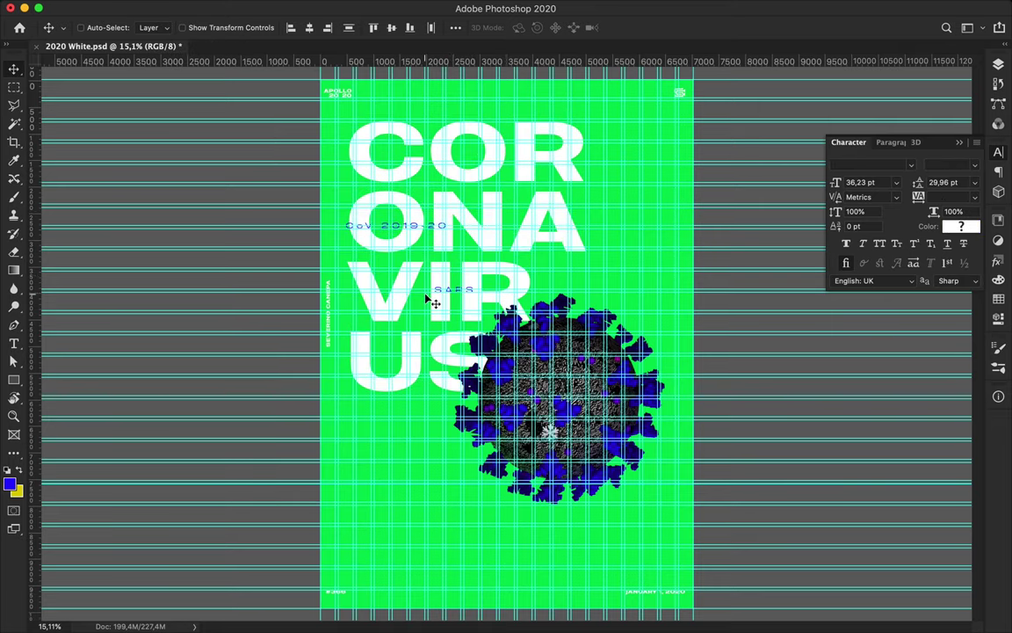
pyautogui.click(943, 181)
pyautogui.press('BackSpace')
pyautogui.press('Return')
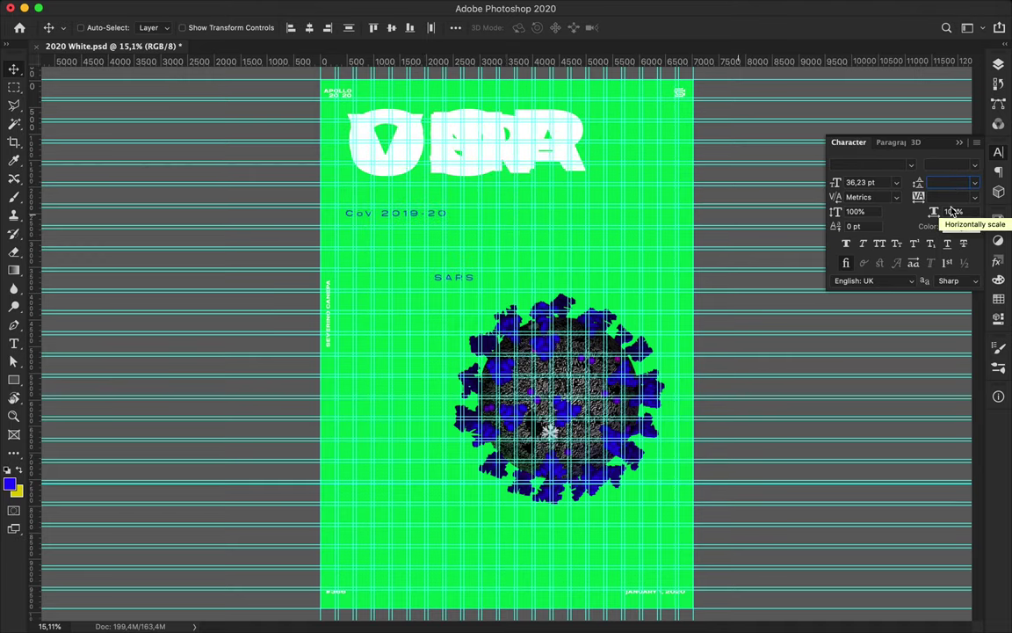
# Raise the CORONAVIRUS title's leading to 385 pt and move it lower
pyautogui.keyDown('super'); pyautogui.click(612, 240); pyautogui.keyUp('super')
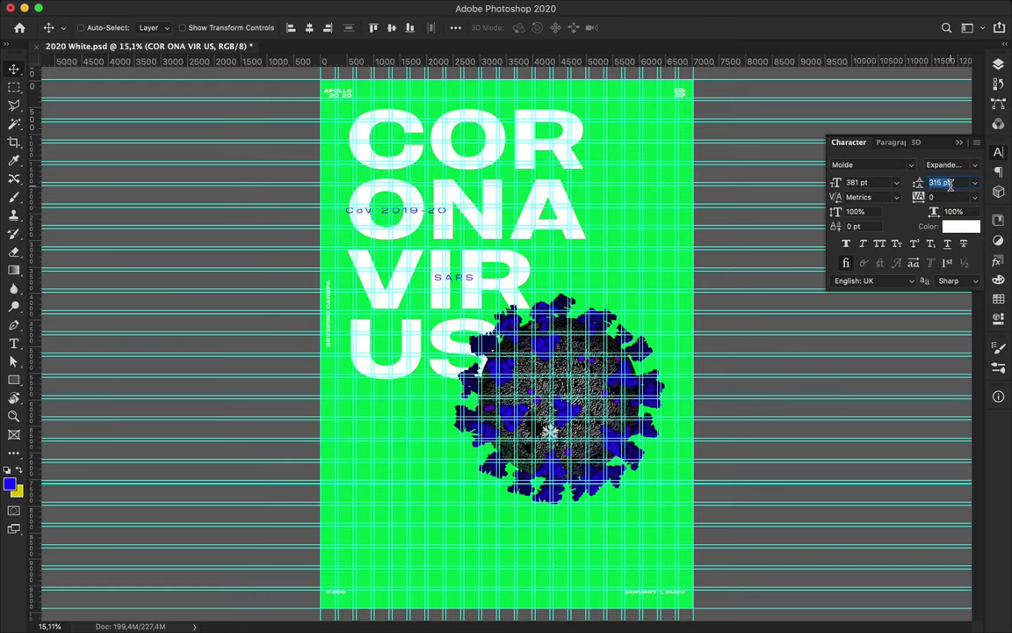
pyautogui.hotkey('shift', 'Up')
pyautogui.hotkey('shift', 'Up')
pyautogui.hotkey('shift', 'Up')
pyautogui.moveTo(524, 125); pyautogui.dragTo(524, 170)
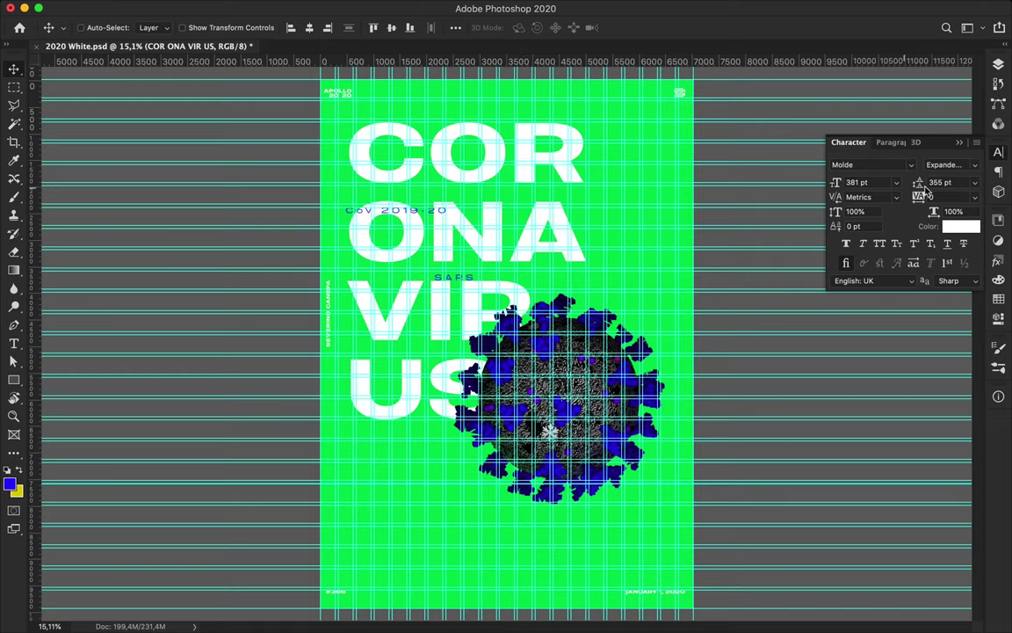
pyautogui.hotkey('shift', 'Up')
pyautogui.hotkey('shift', 'Up')
pyautogui.hotkey('shift', 'Up')
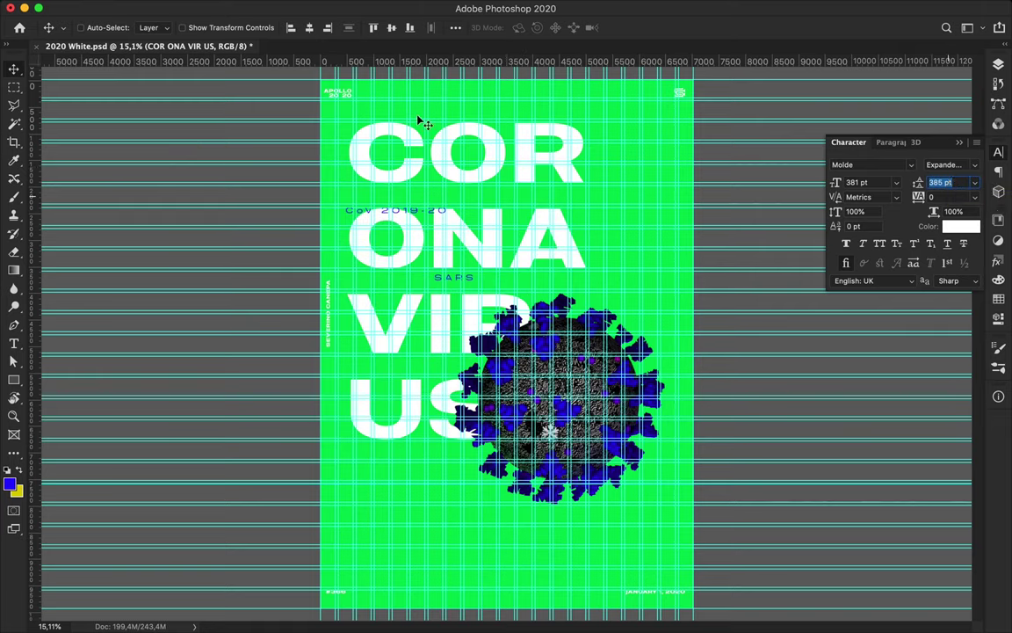
# Place CoV 2019-20 under COR and shift the title slightly right
pyautogui.click(421, 216)
pyautogui.moveTo(421, 216)
pyautogui.mouseDown()
pyautogui.moveTo(421, 185)
pyautogui.moveTo(420, 201)
pyautogui.mouseUp()
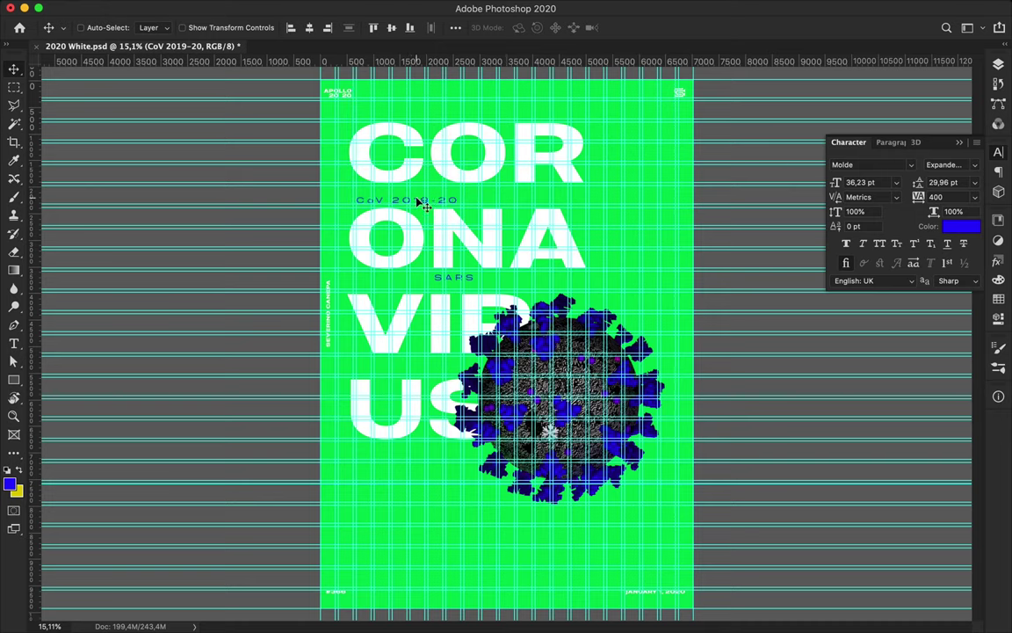
pyautogui.moveTo(393, 181); pyautogui.dragTo(399, 182)
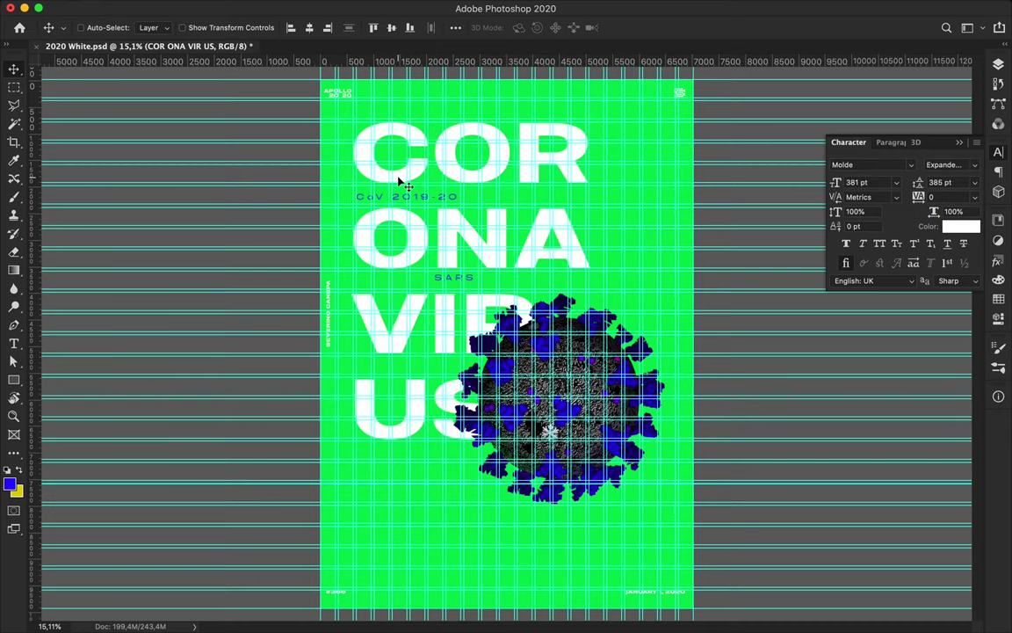
pyautogui.keyDown('ctrl'); pyautogui.click(450, 279); pyautogui.keyUp('ctrl')
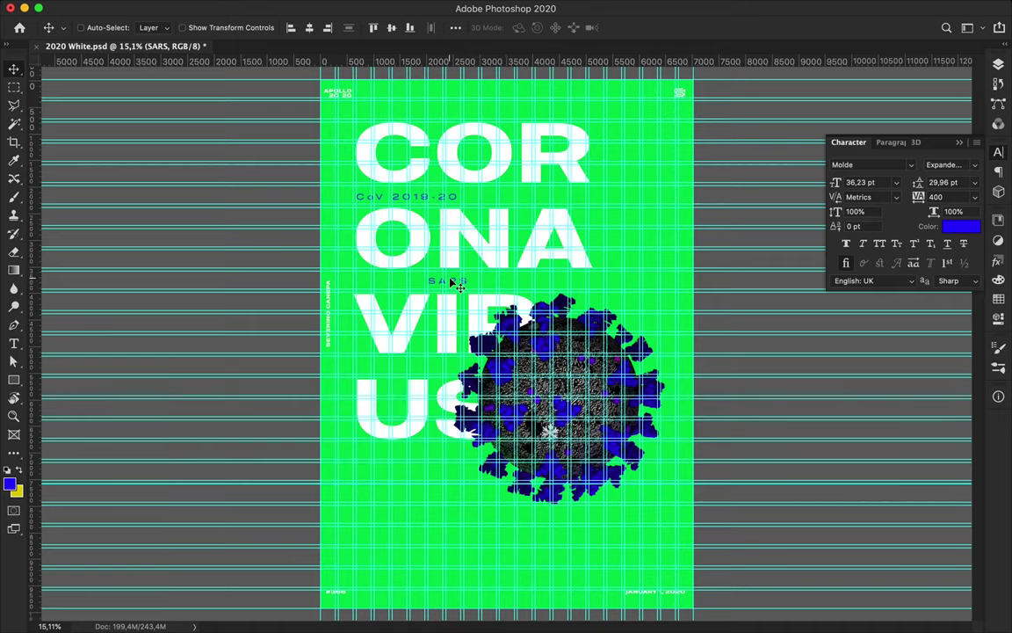
# Move the virus image right and down
pyautogui.moveTo(530, 355); pyautogui.dragTo(553, 382)
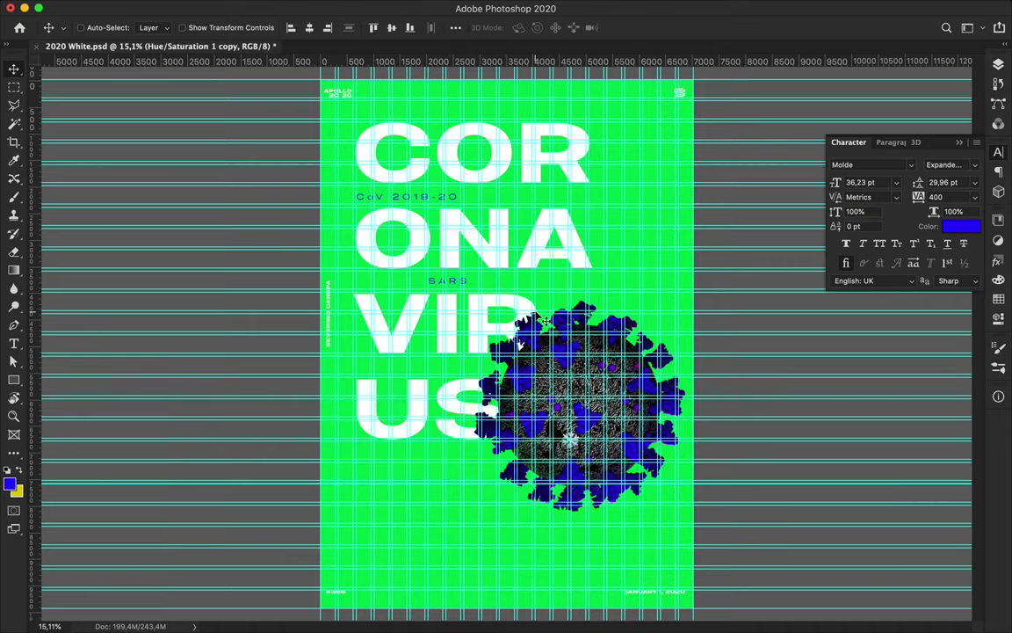
pyautogui.scroll(-3, 610, 234)
pyautogui.scroll(2, 563, 412)
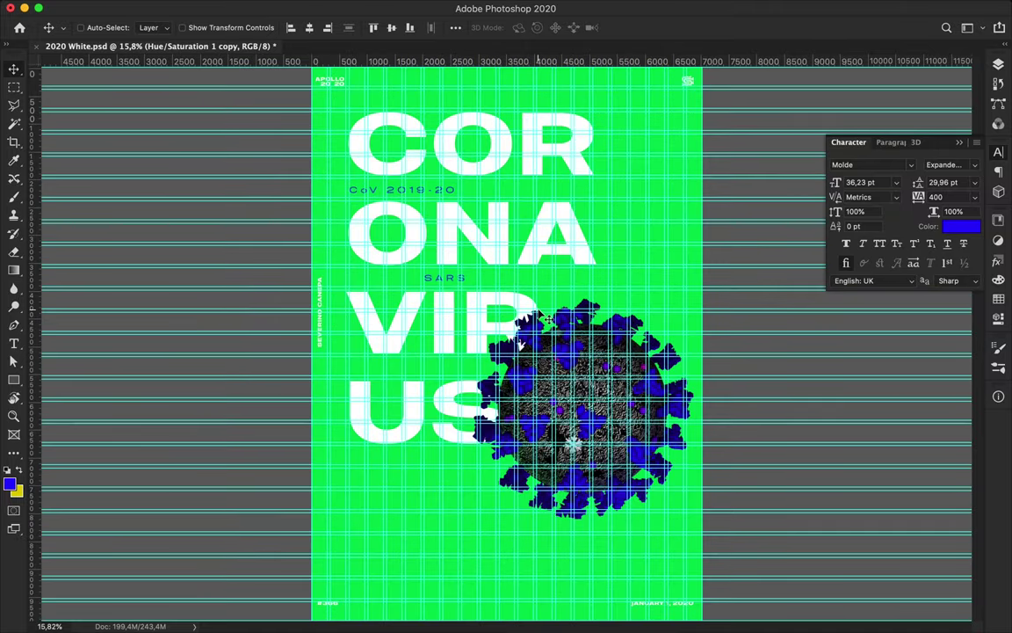
pyautogui.scroll(-1, 549, 304)
# Draw a magenta circle with no stroke beside the virus using the Ellipse Tool
pyautogui.press('m')
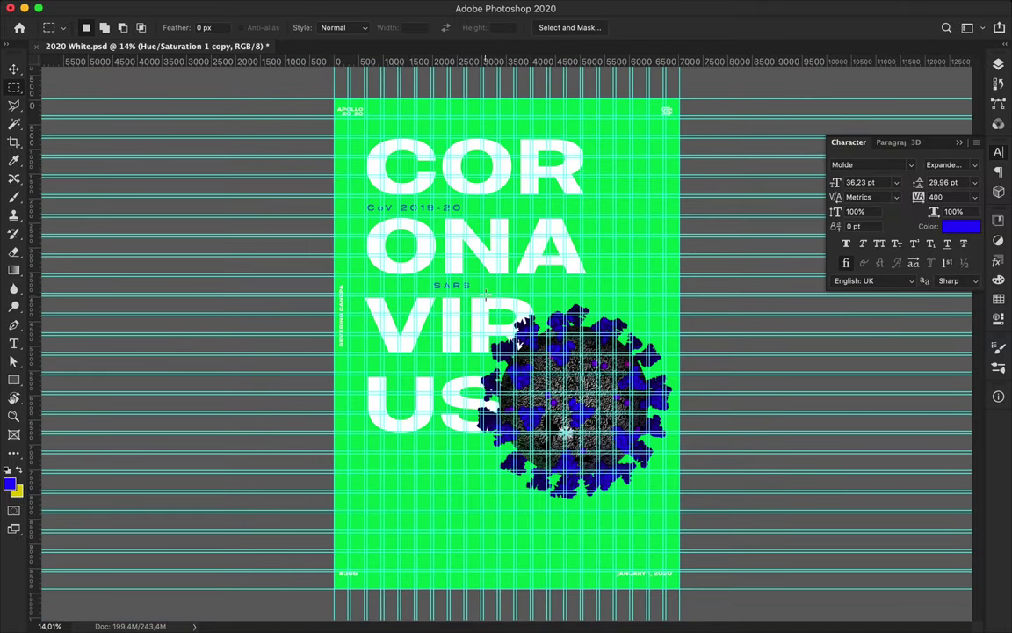
pyautogui.rightClick(13, 380)
pyautogui.click(66, 405)
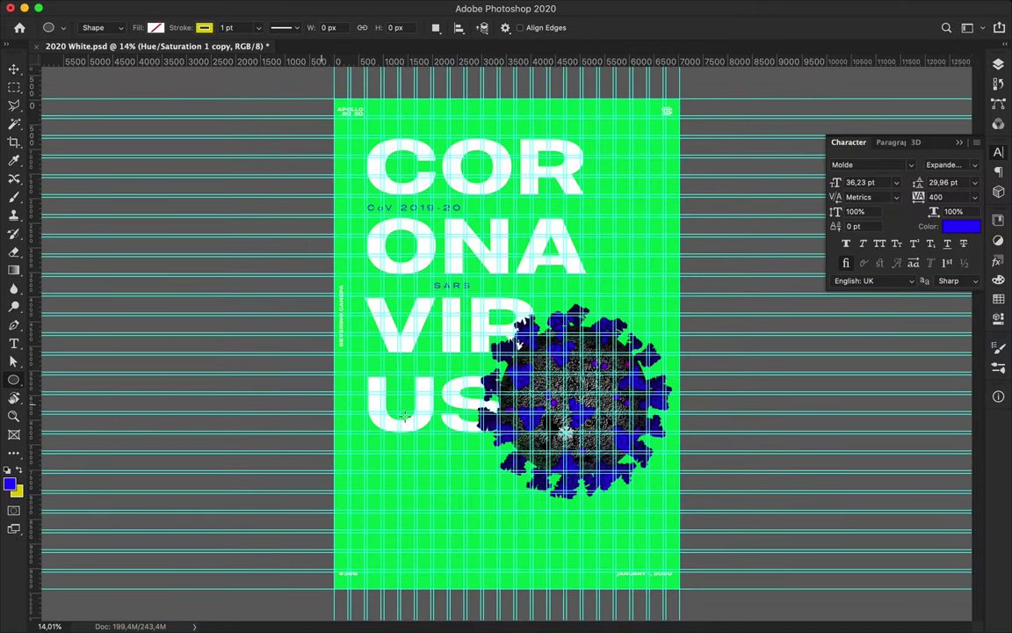
pyautogui.click(203, 27)
pyautogui.click(117, 55)
pyautogui.click(156, 28)
pyautogui.moveTo(518, 260)
pyautogui.mouseDown()
pyautogui.moveTo(593, 334)
pyautogui.moveTo(542, 315)
pyautogui.moveTo(520, 343)
pyautogui.mouseUp()
# Hide guides, send the circle behind the virus, and Alt-drag a virus copy over COR ONA
pyautogui.press('v')
pyautogui.hotkey('ctrl', ';')
pyautogui.press('F7')
pyautogui.hotkey('ctrl', '[')
pyautogui.hotkey('ctrl', '[')
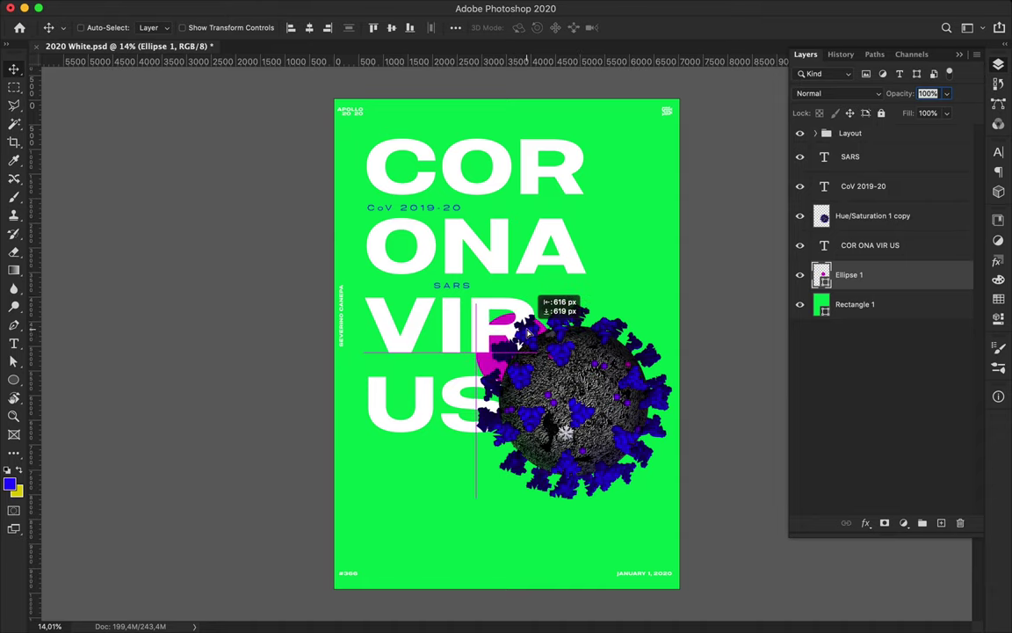
pyautogui.moveTo(617, 486); pyautogui.dragTo(515, 339)
pyautogui.hotkey('ctrl', 't')
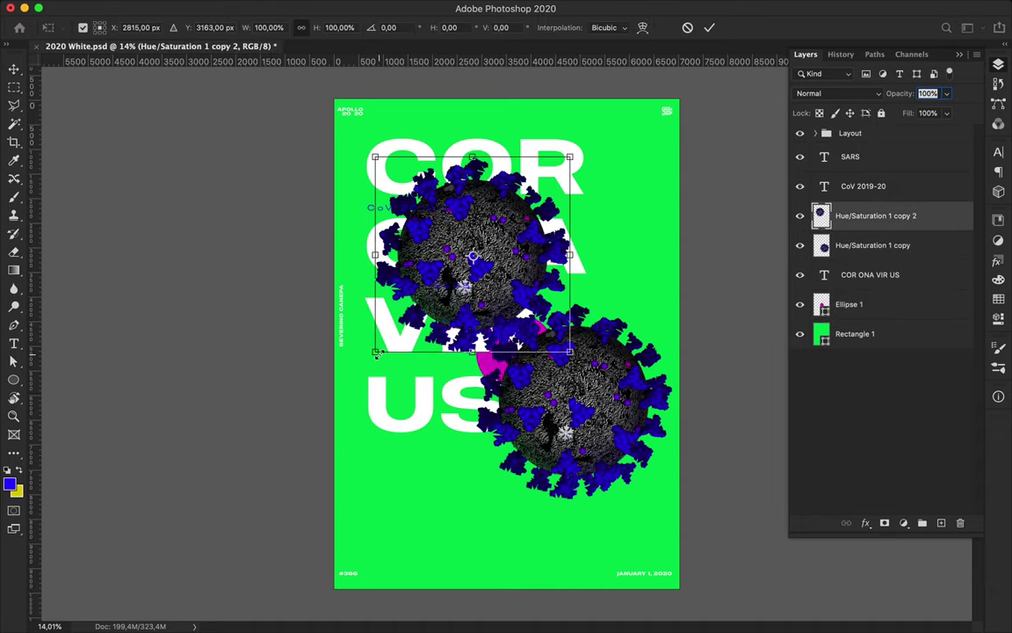
# Shrink the virus copy, set it at COR's top-left, and layer it below the title
pyautogui.moveTo(372, 357); pyautogui.dragTo(519, 227)
pyautogui.press('Return')
pyautogui.moveTo(501, 185); pyautogui.dragTo(346, 155)
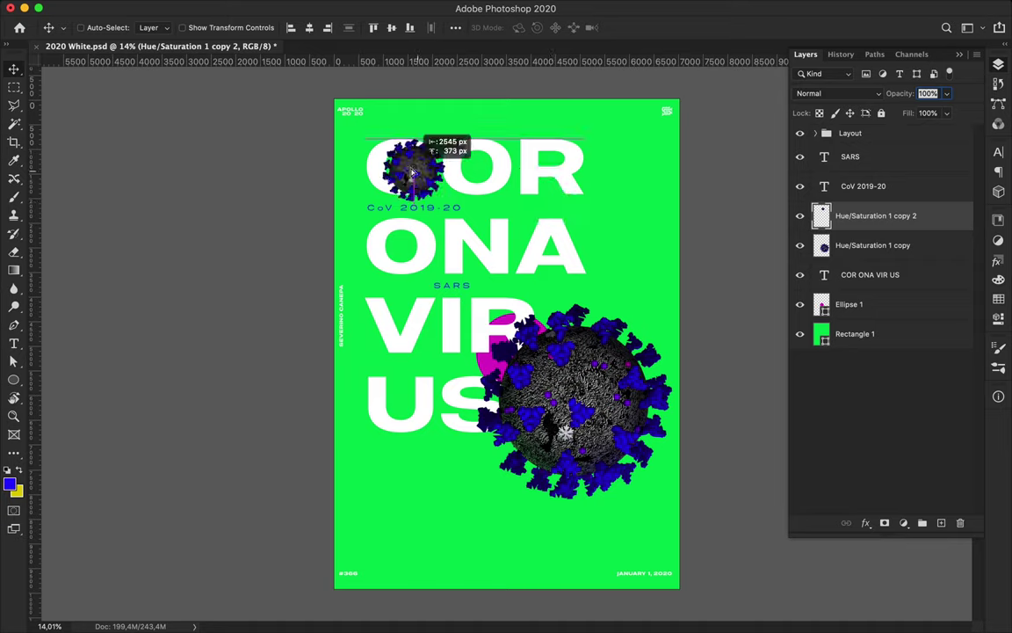
pyautogui.moveTo(874, 215); pyautogui.dragTo(839, 287)
# Move the big virus and magenta circle together down-left over US
pyautogui.click(520, 327)
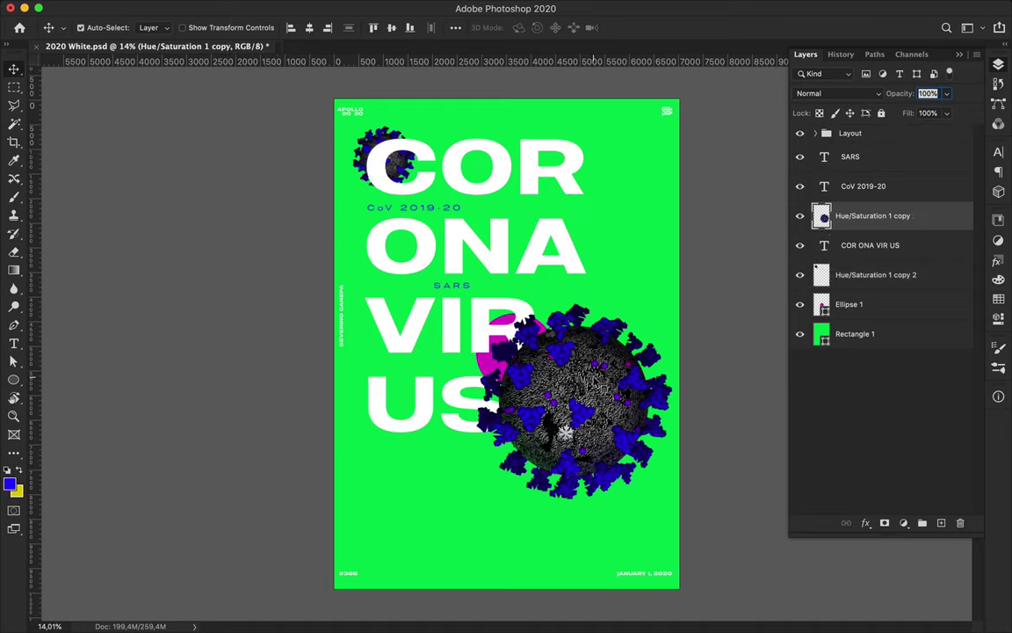
pyautogui.moveTo(541, 345)
pyautogui.mouseDown()
pyautogui.moveTo(542, 376)
pyautogui.moveTo(540, 343)
pyautogui.mouseUp()
pyautogui.click(870, 245)
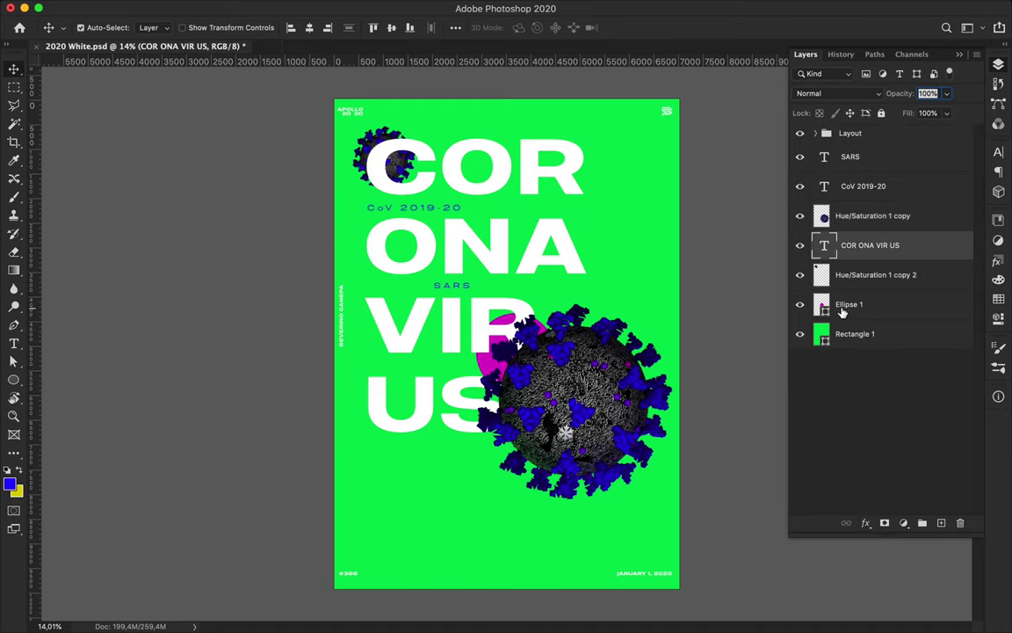
pyautogui.keyDown('ctrl'); pyautogui.click(849, 304); pyautogui.keyUp('ctrl')
pyautogui.keyDown('ctrl'); pyautogui.click(824, 245); pyautogui.keyUp('ctrl')
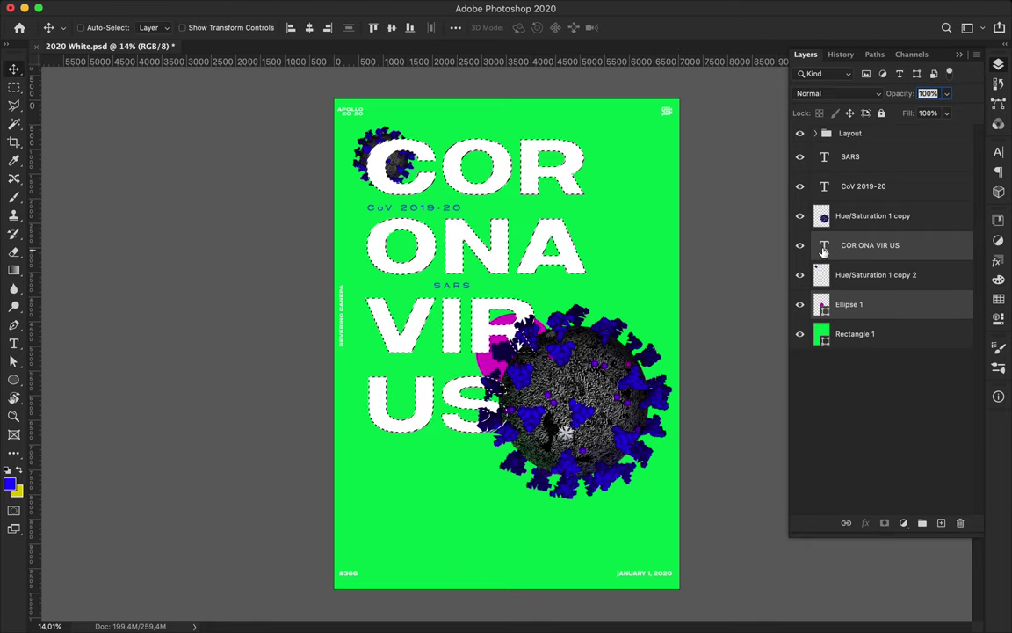
pyautogui.hotkey('ctrl', 'd')
pyautogui.keyDown('ctrl'); pyautogui.click(780, 215); pyautogui.keyUp('ctrl')
pyautogui.keyDown('ctrl'); pyautogui.click(773, 246); pyautogui.keyUp('ctrl')
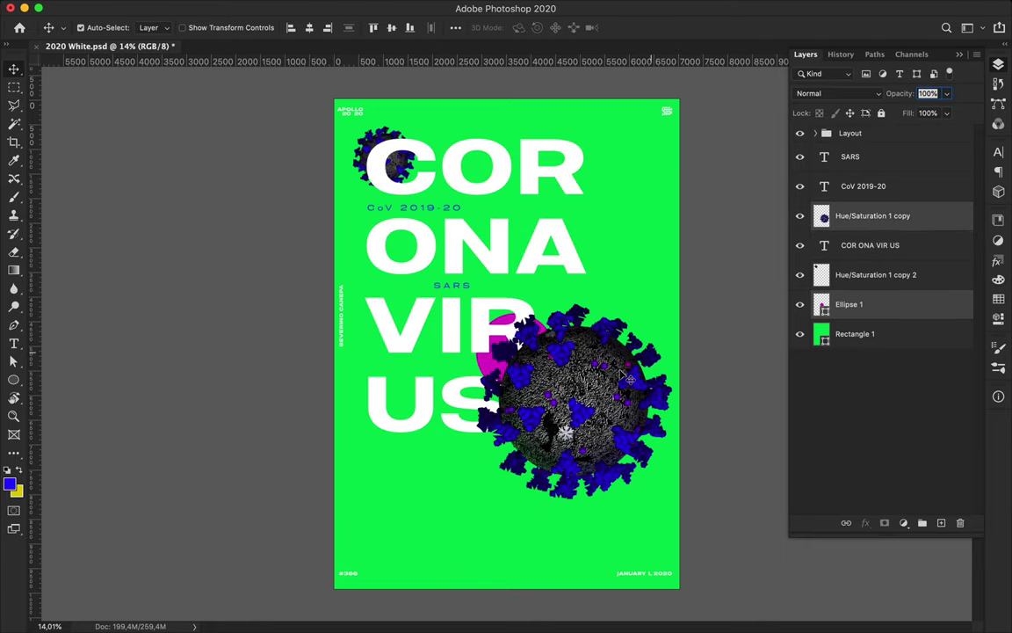
pyautogui.moveTo(603, 319); pyautogui.dragTo(586, 429)
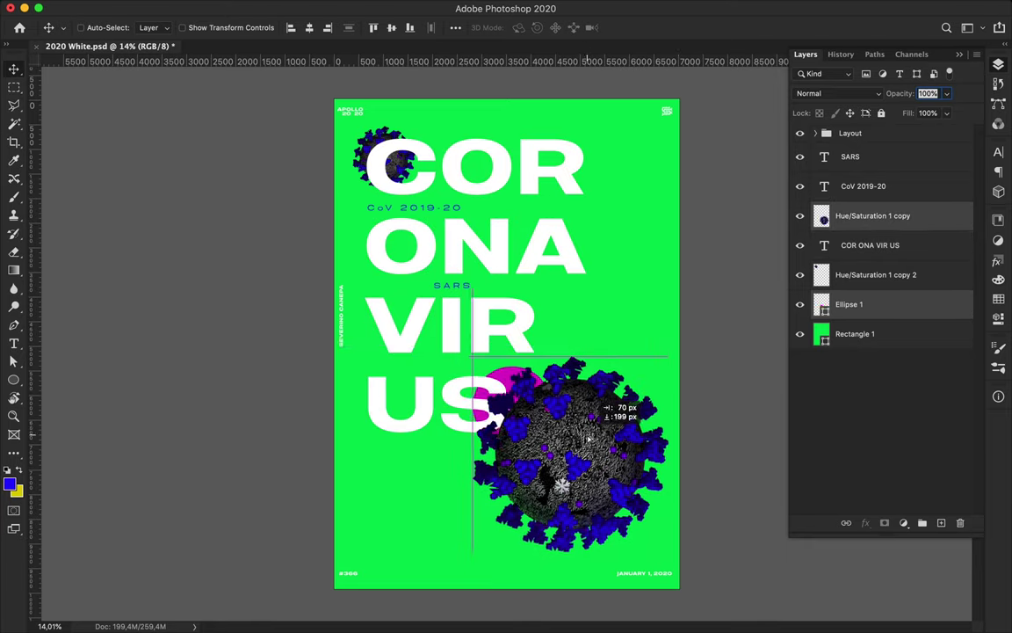
pyautogui.moveTo(585, 428)
pyautogui.mouseDown()
pyautogui.moveTo(575, 448)
pyautogui.moveTo(575, 432)
pyautogui.mouseUp()
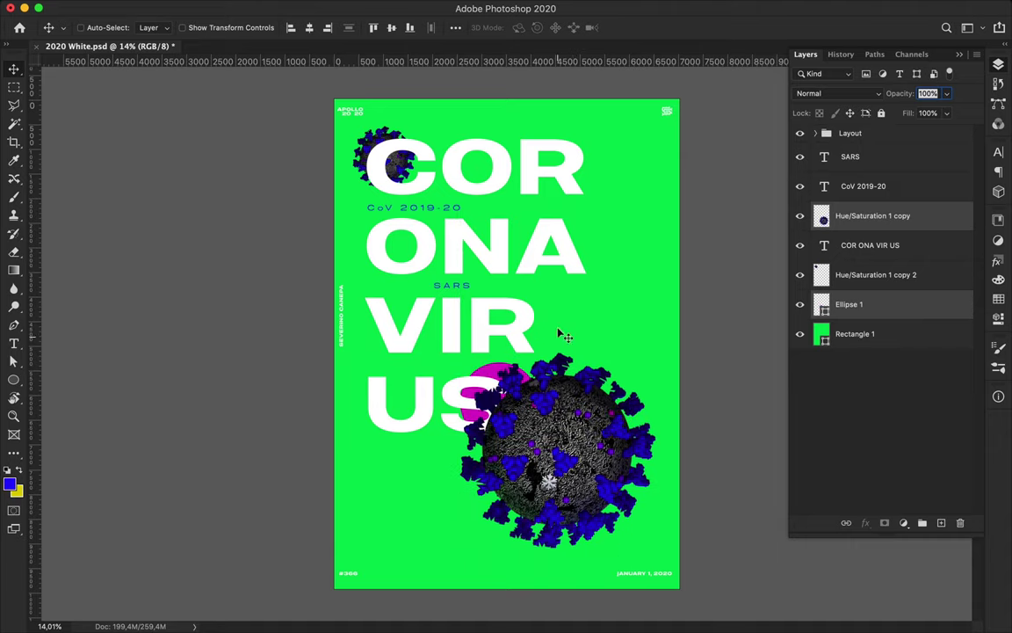
pyautogui.click(878, 246)
# Tighten the title's leading to 305 pt and move CoV 2019-20 down across ONA
pyautogui.click(998, 152)
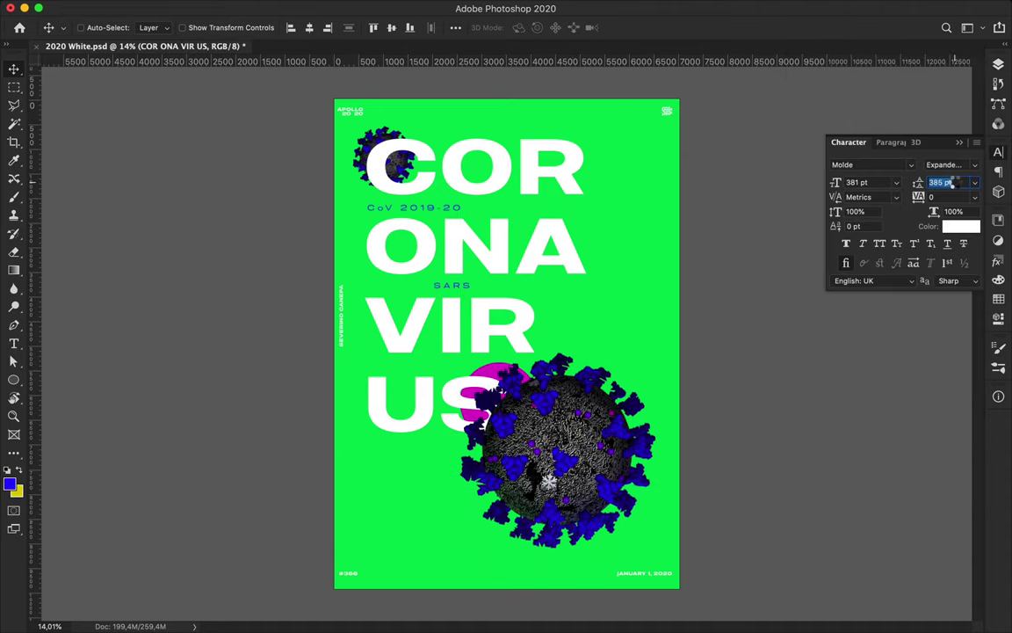
pyautogui.hotkey('shift', 'Down')
pyautogui.hotkey('shift', 'Down')
pyautogui.hotkey('shift', 'Down')
pyautogui.hotkey('shift', 'Down')
pyautogui.hotkey('shift', 'Down')
pyautogui.hotkey('shift', 'Down')
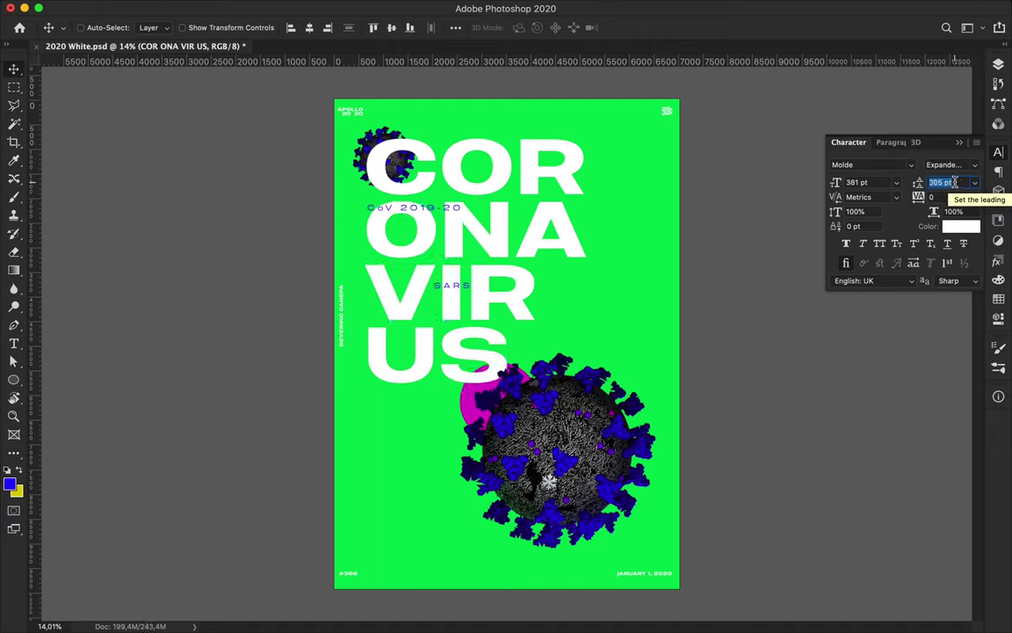
pyautogui.click(453, 210)
pyautogui.moveTo(453, 211); pyautogui.dragTo(455, 239)
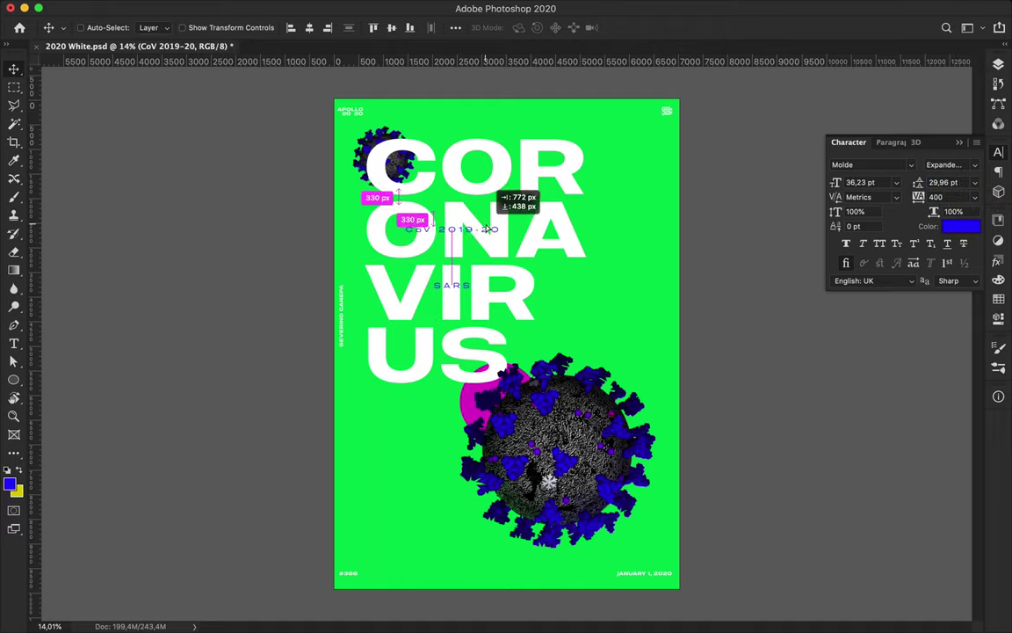
# Rotate the SARS label -90° to vertical and place it between VI and R
pyautogui.moveTo(451, 287)
pyautogui.mouseDown()
pyautogui.moveTo(463, 276)
pyautogui.moveTo(472, 295)
pyautogui.moveTo(456, 234)
pyautogui.mouseUp()
pyautogui.hotkey('ctrl', 'z')
pyautogui.hotkey('ctrl', 't')
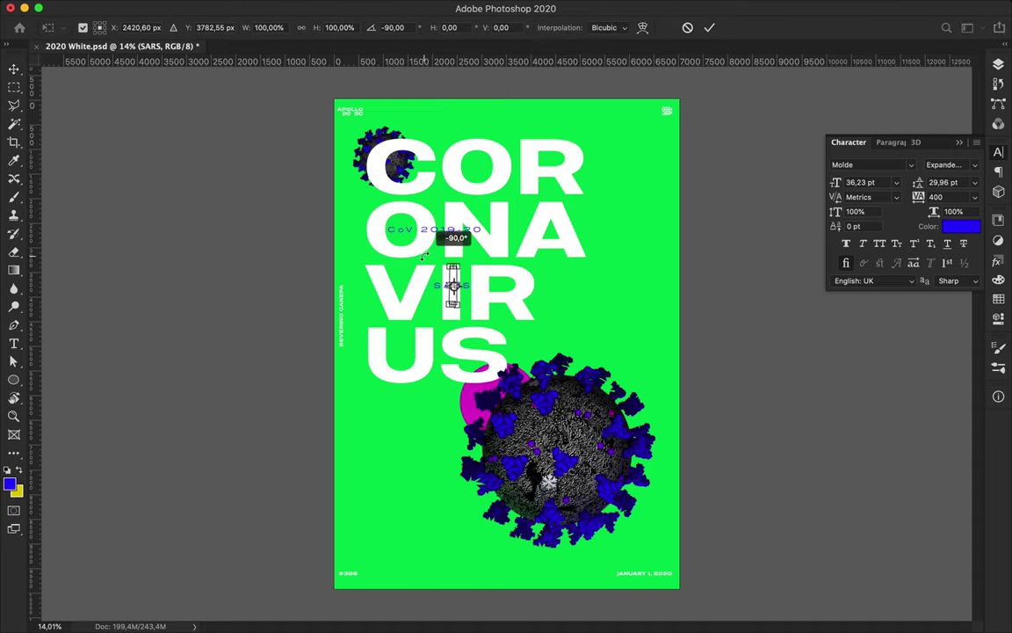
pyautogui.press('Return')
pyautogui.moveTo(452, 294); pyautogui.dragTo(450, 296)
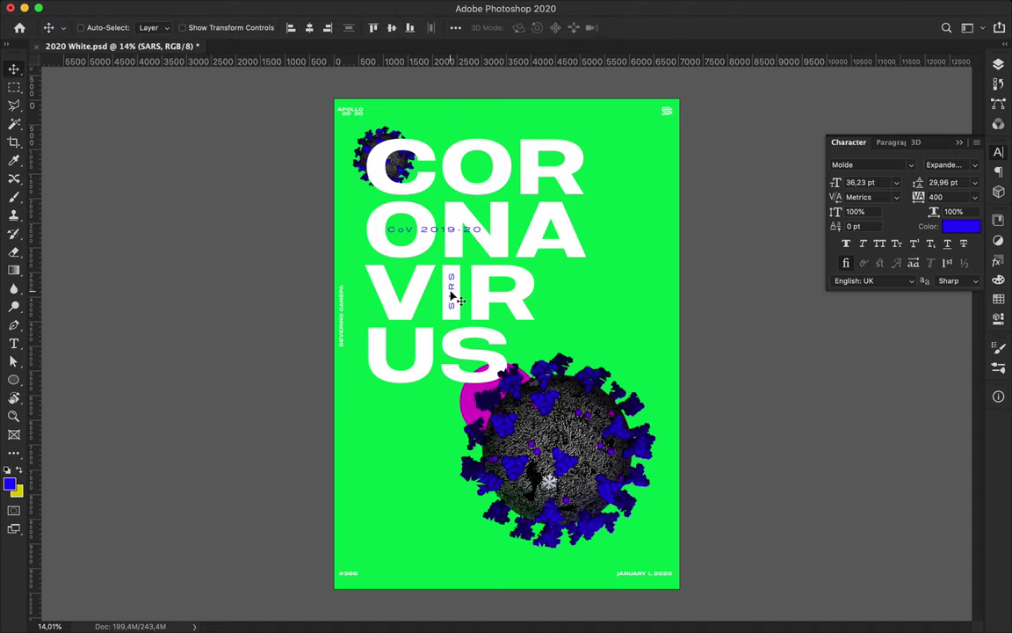
pyautogui.click(111, 8)
pyautogui.moveTo(141, 78)
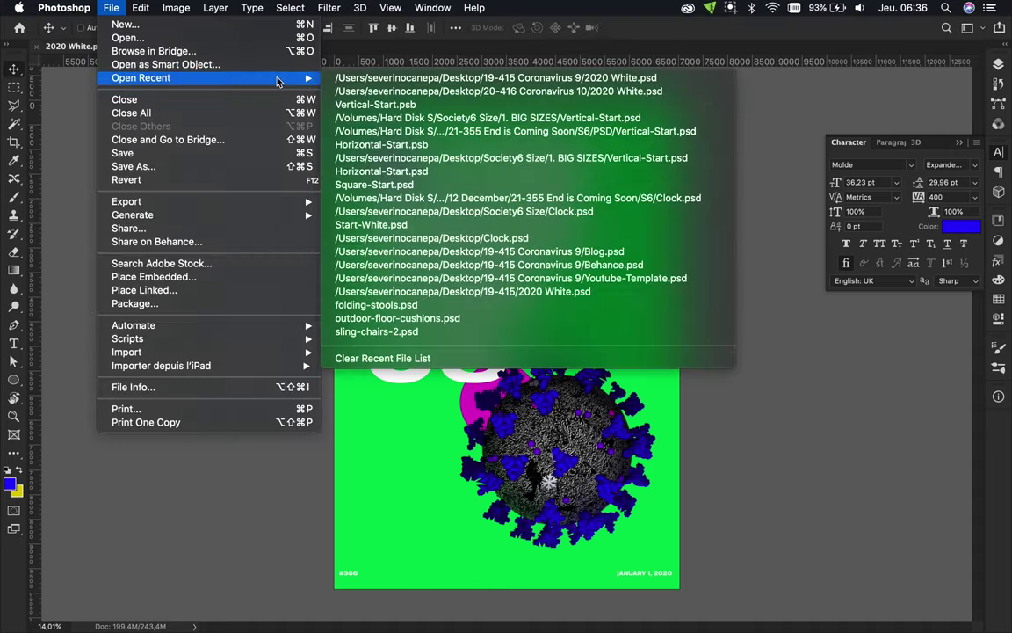
# Switch to the 2020 White reference poster and show its Layers panel
pyautogui.click(348, 78)
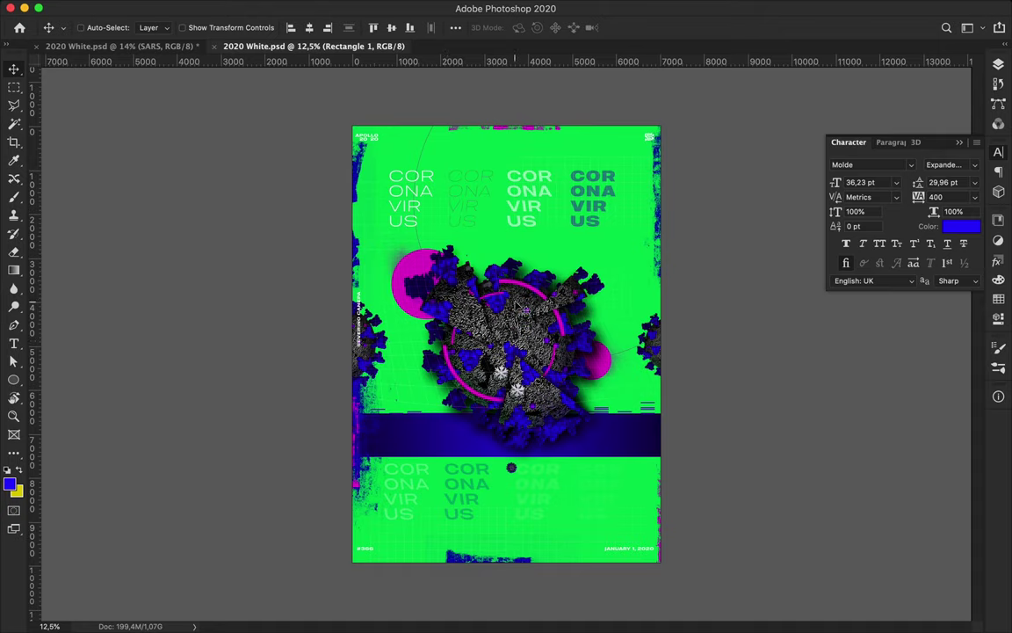
pyautogui.press('F7')
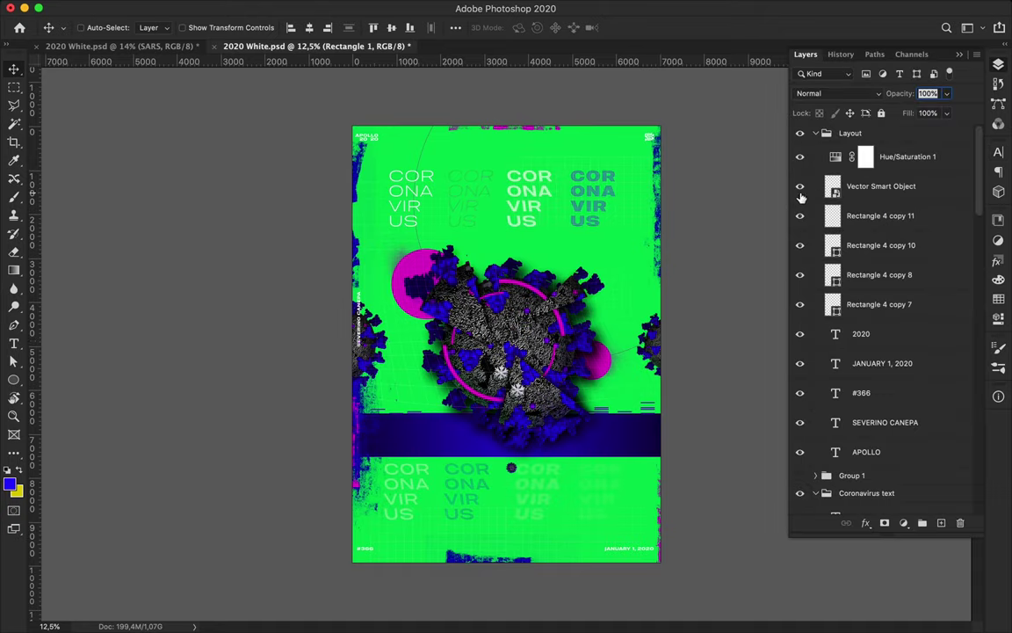
pyautogui.scroll(-4, 802, 352)
pyautogui.scroll(-3, 802, 407)
pyautogui.scroll(-4, 802, 407)
pyautogui.scroll(-4, 804, 403)
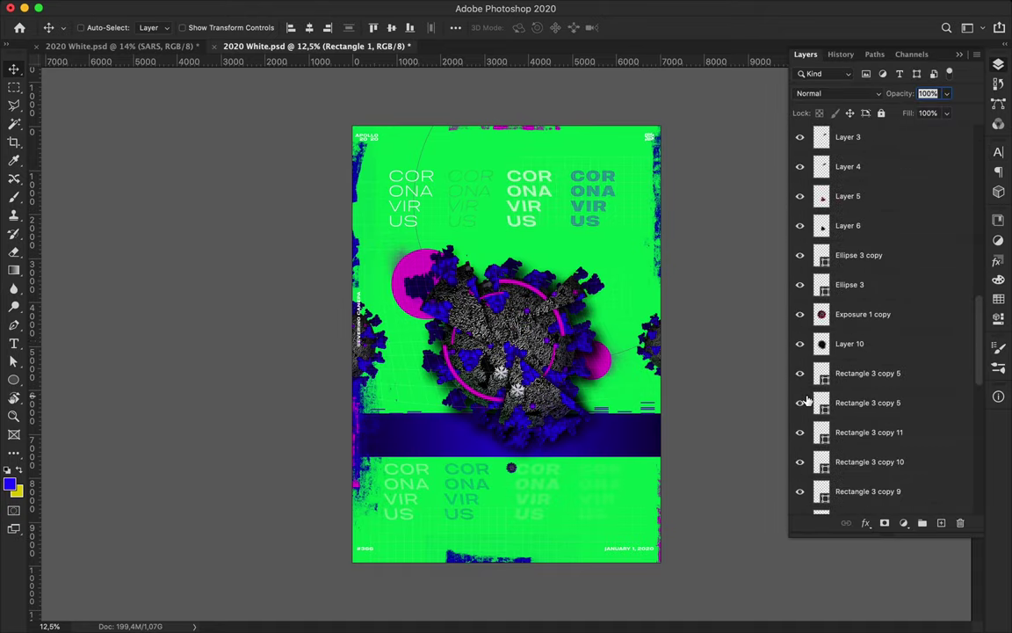
# Select the Rectangle 4 copy 10 grid layer in the reference poster
pyautogui.scroll(3, 516, 215)
pyautogui.scroll(3, 515, 214)
pyautogui.scroll(3, 516, 215)
pyautogui.scroll(3, 463, 252)
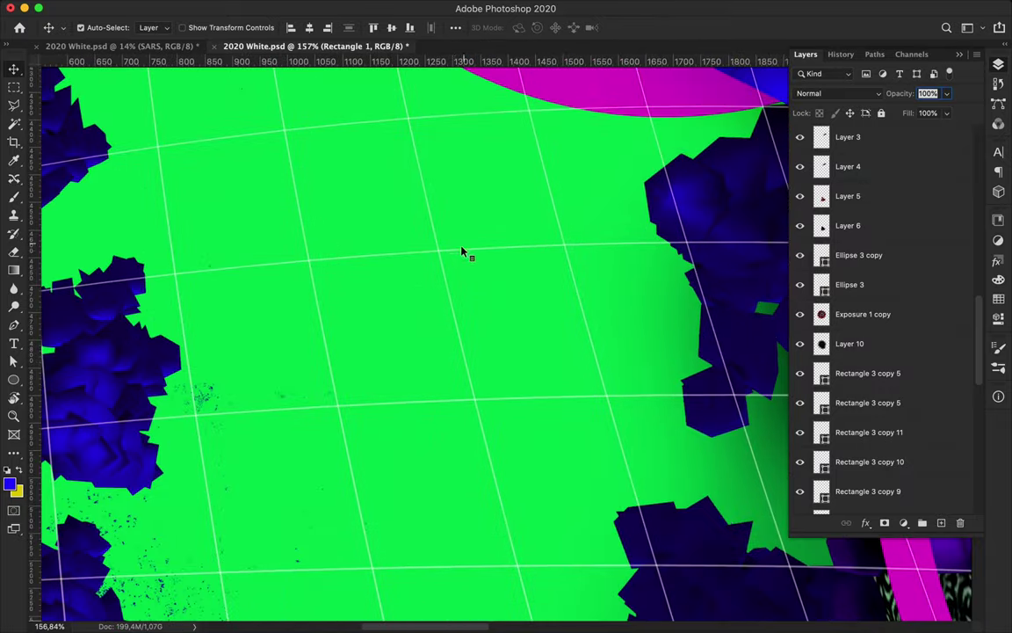
pyautogui.click(440, 255)
pyautogui.scroll(-5, 762, 235)
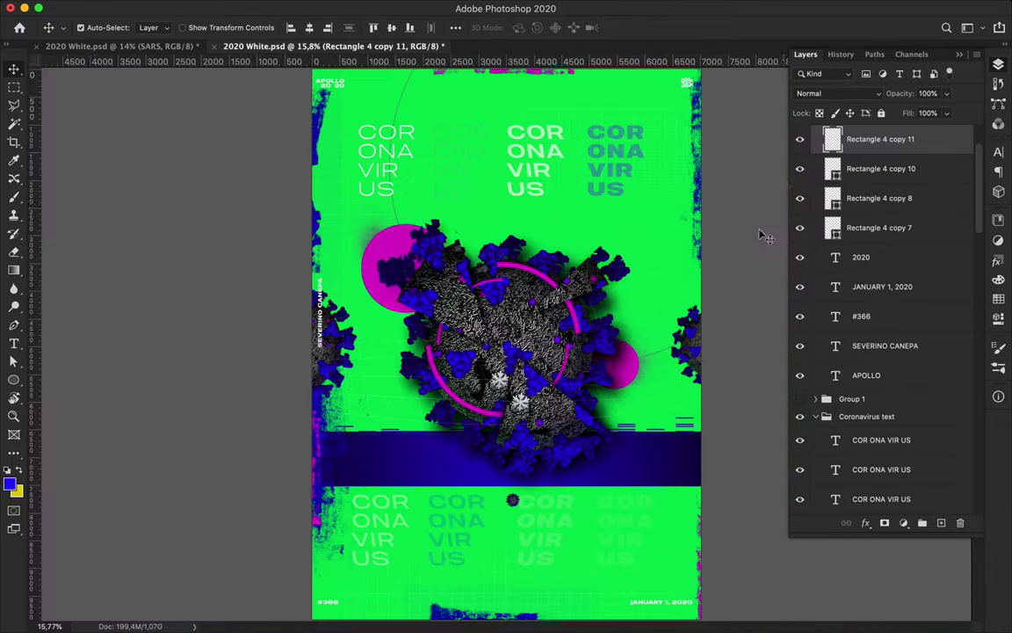
pyautogui.scroll(3, 496, 395)
pyautogui.scroll(-3, 497, 396)
pyautogui.click(816, 170)
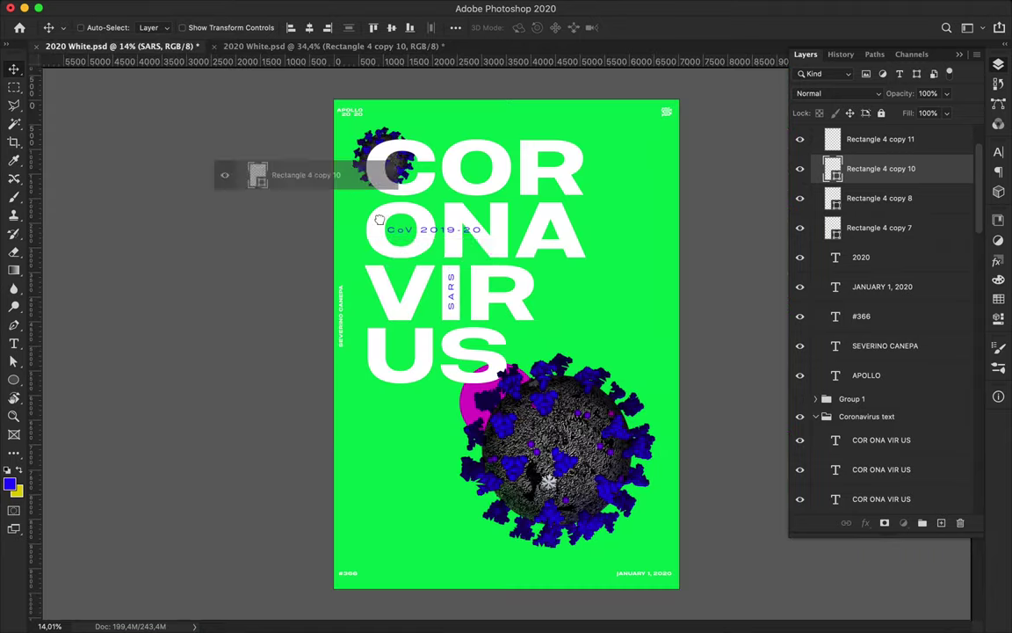
# Bring the grid into the CORONA poster, thin its stroke, and move it to the bottom
pyautogui.moveTo(803, 175); pyautogui.dragTo(484, 299)
pyautogui.press('a')
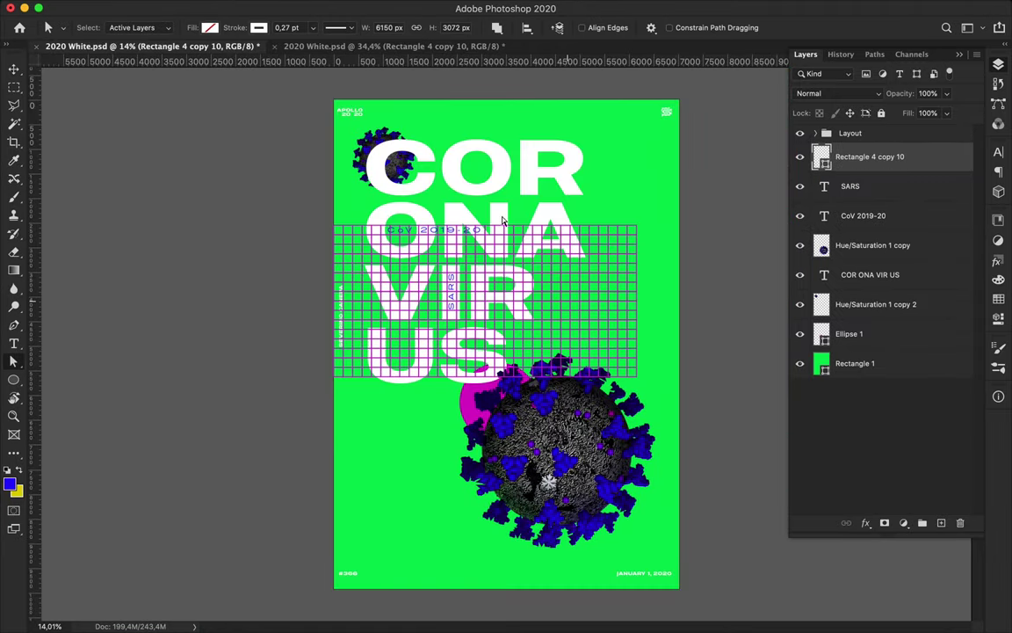
pyautogui.press('Up')
pyautogui.press('Return')
pyautogui.press('Return')
pyautogui.press('v')
pyautogui.moveTo(626, 293); pyautogui.dragTo(685, 525)
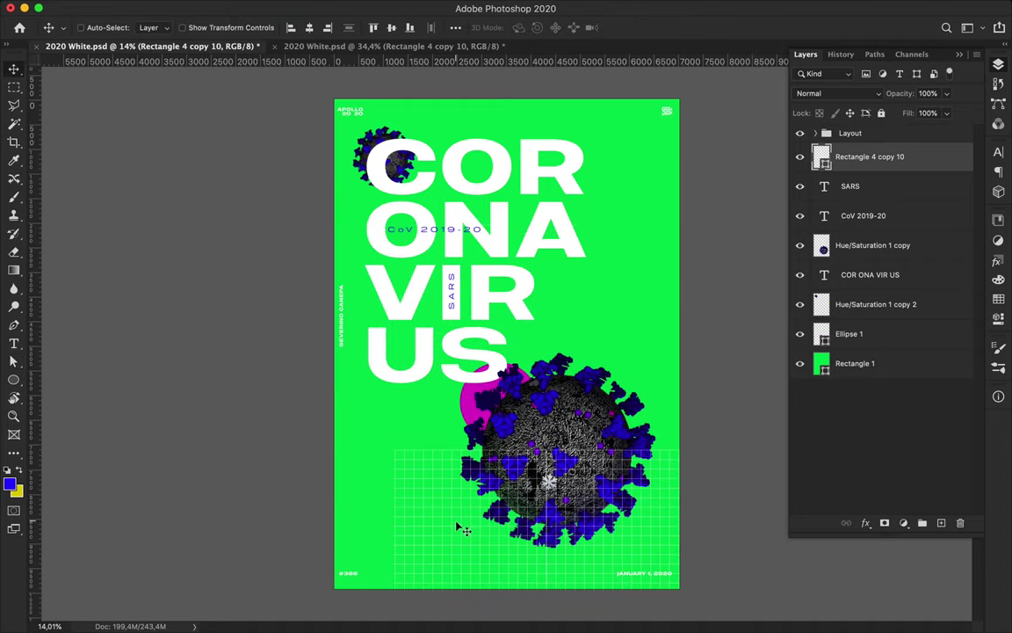
# Duplicate the grid up to the top-left with a thin stroke
pyautogui.press('a')
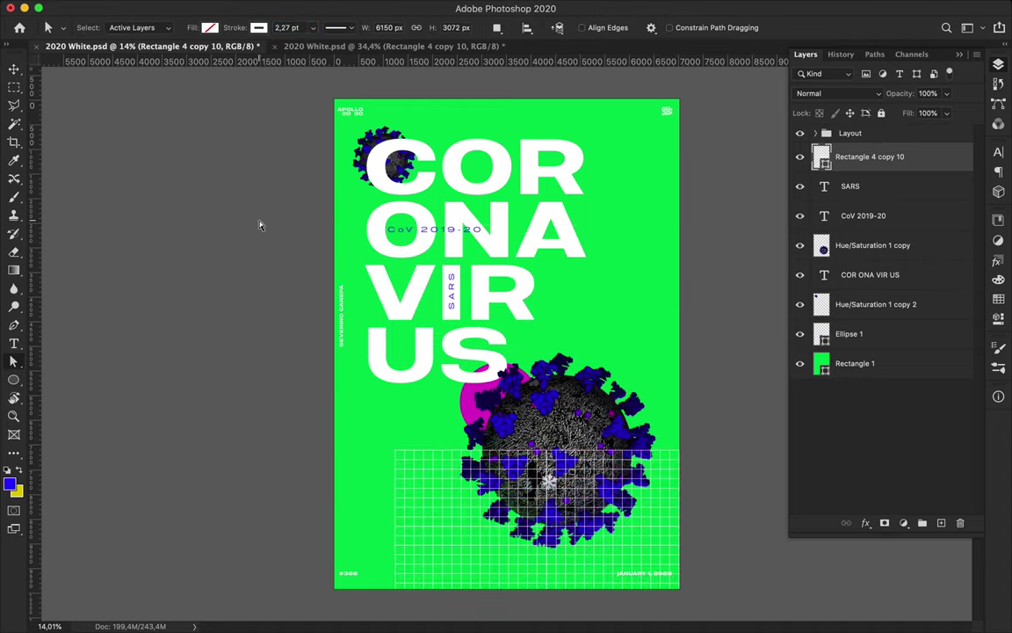
pyautogui.press('v')
pyautogui.moveTo(407, 558)
pyautogui.mouseDown()
pyautogui.moveTo(422, 369)
pyautogui.moveTo(311, 178)
pyautogui.mouseUp()
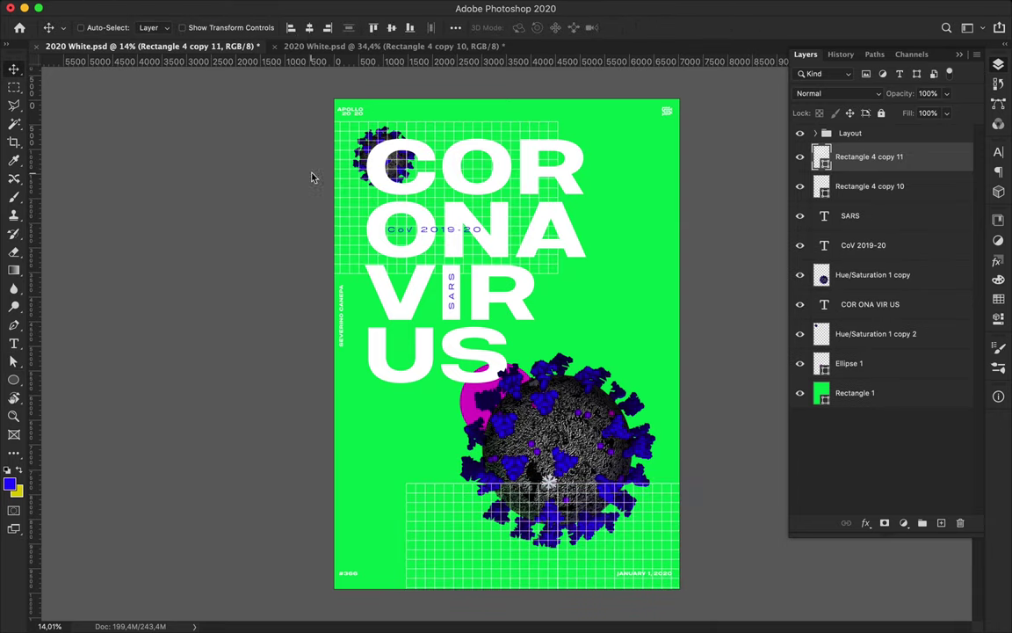
pyautogui.press('a')
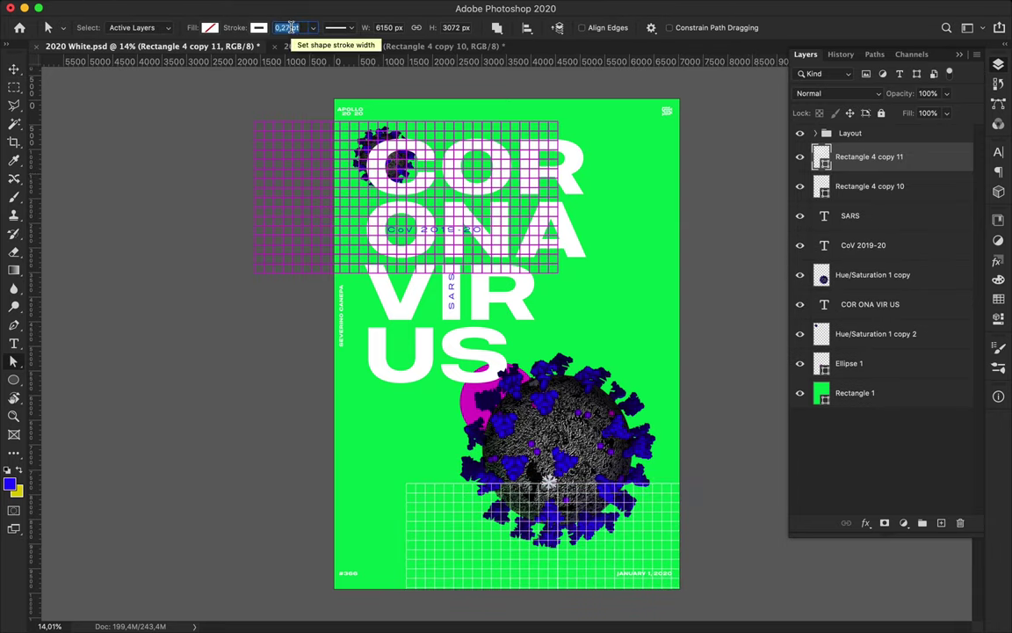
pyautogui.press('Return')
pyautogui.press('v')
pyautogui.scroll(1, 276, 197)
pyautogui.moveTo(208, 174)
pyautogui.mouseDown()
pyautogui.moveTo(431, 229)
pyautogui.moveTo(391, 189)
pyautogui.mouseUp()
# Rotate the top-left grid copy 90° and reposition it
pyautogui.hotkey('ctrl', 't')
pyautogui.moveTo(268, 179); pyautogui.dragTo(470, 123)
pyautogui.moveTo(384, 276); pyautogui.dragTo(391, 277)
pyautogui.press('Return')
# Adjust the lower grid, then duplicate it onto the poster's right side
pyautogui.scroll(-5, 448, 156)
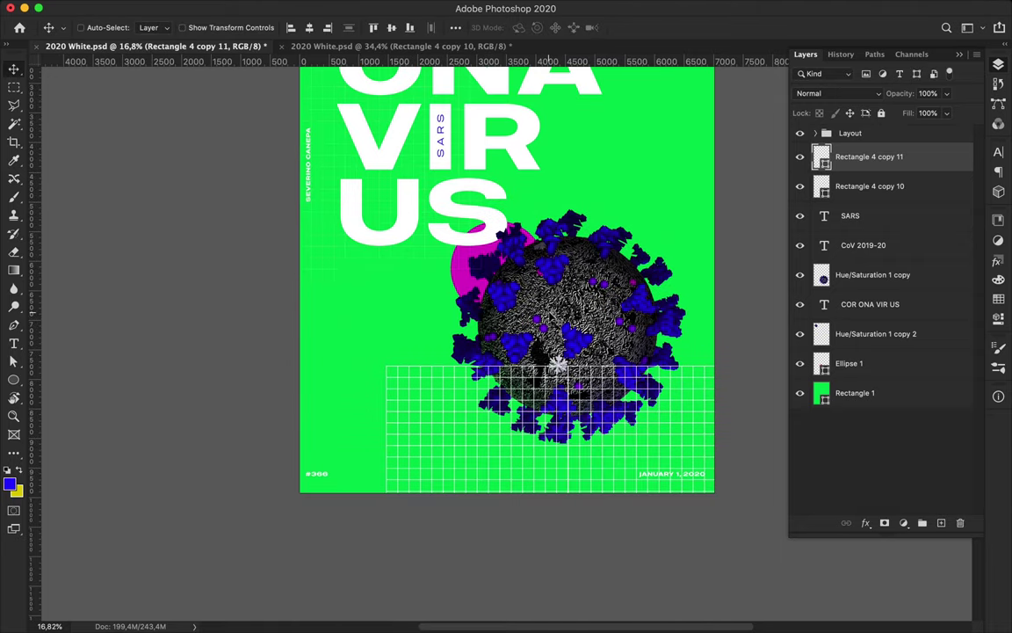
pyautogui.scroll(-2, 545, 415)
pyautogui.moveTo(497, 551); pyautogui.dragTo(539, 532)
pyautogui.keyDown('ctrl'); pyautogui.click(502, 551); pyautogui.keyUp('ctrl')
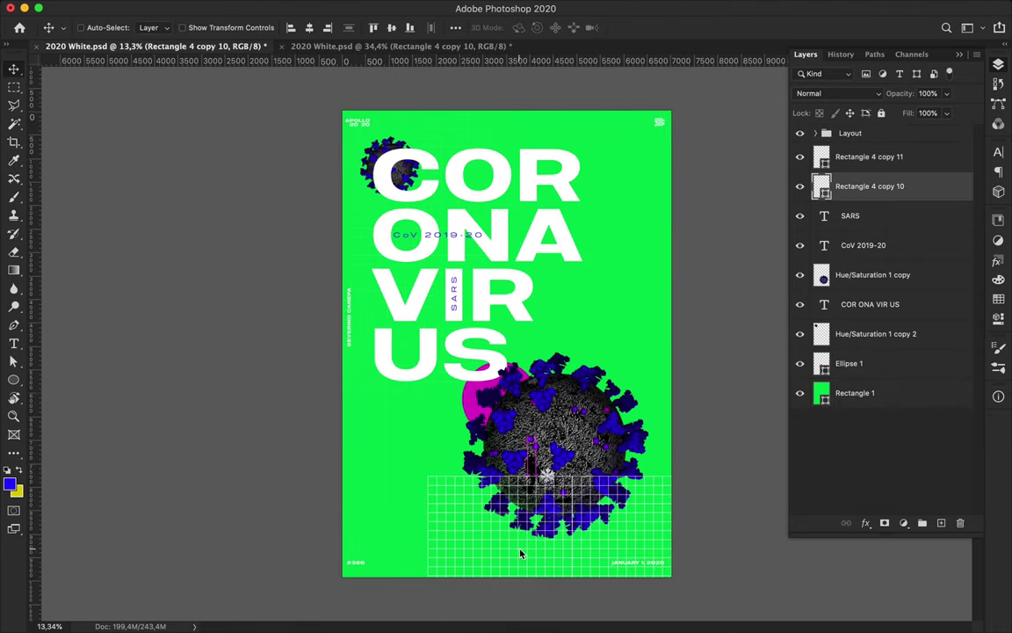
pyautogui.moveTo(539, 531); pyautogui.dragTo(535, 296)
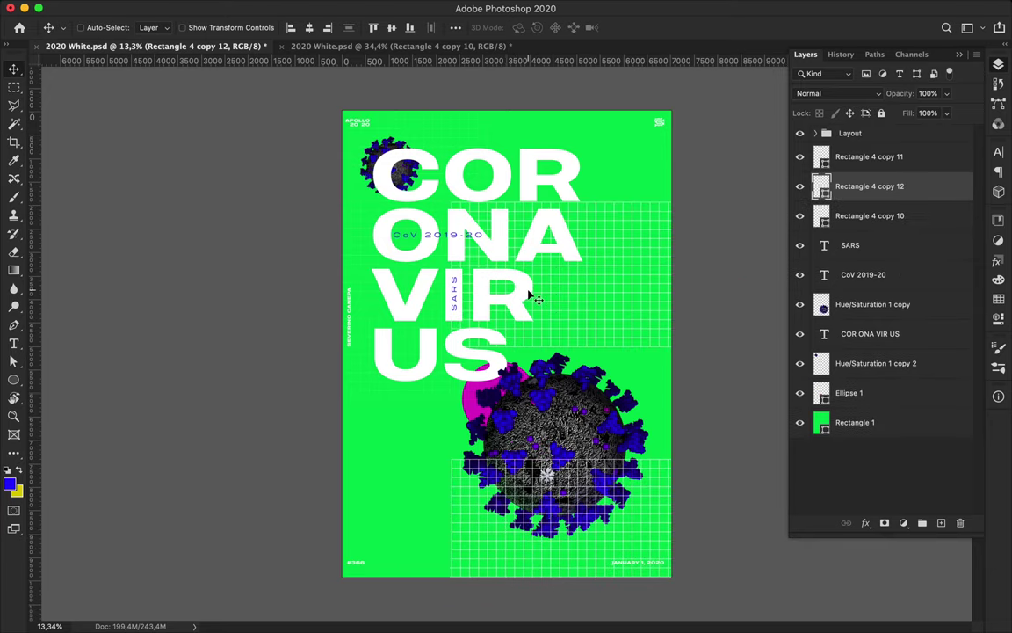
# Warp the grid copy into a wavy mesh curving over the right side and virus
pyautogui.hotkey('ctrl', 't')
pyautogui.rightClick(555, 284)
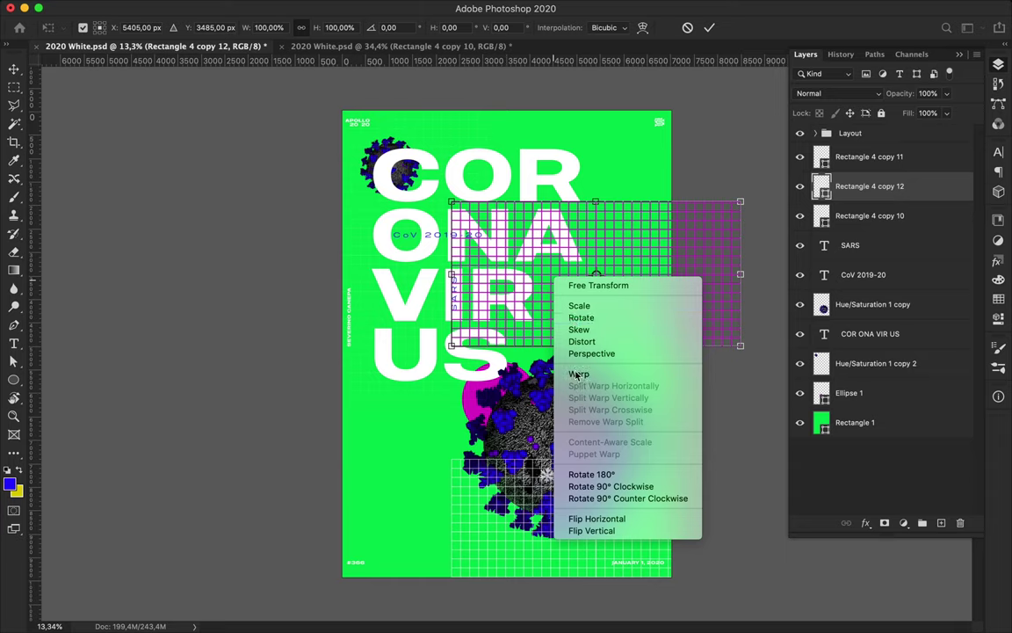
pyautogui.click(578, 374)
pyautogui.moveTo(496, 304)
pyautogui.mouseDown()
pyautogui.moveTo(628, 309)
pyautogui.moveTo(615, 387)
pyautogui.mouseUp()
pyautogui.moveTo(560, 258); pyautogui.dragTo(571, 169)
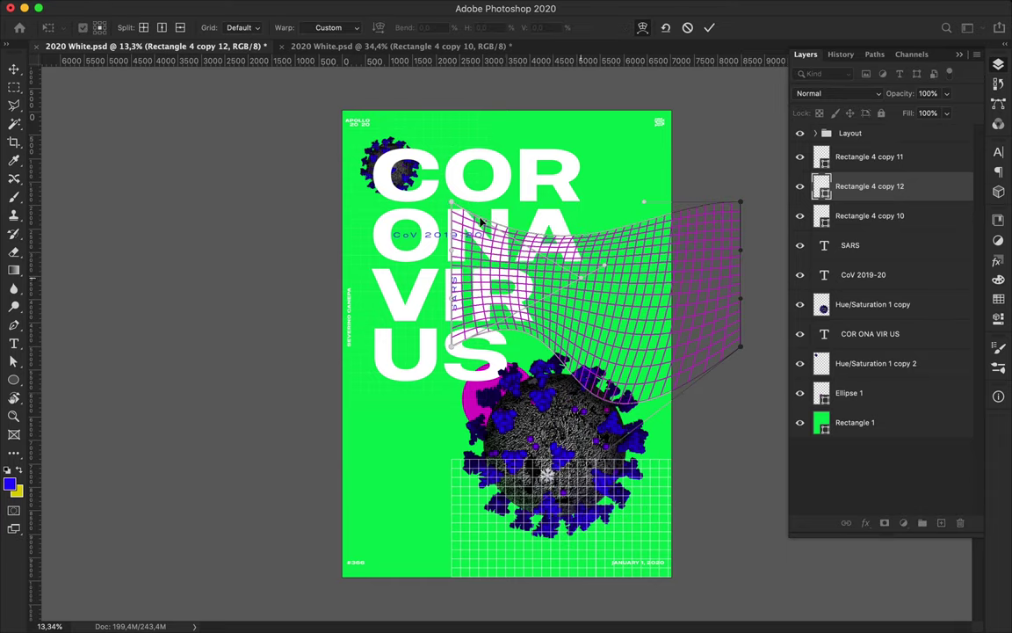
pyautogui.moveTo(449, 257); pyautogui.dragTo(426, 264)
pyautogui.moveTo(545, 254); pyautogui.dragTo(626, 303)
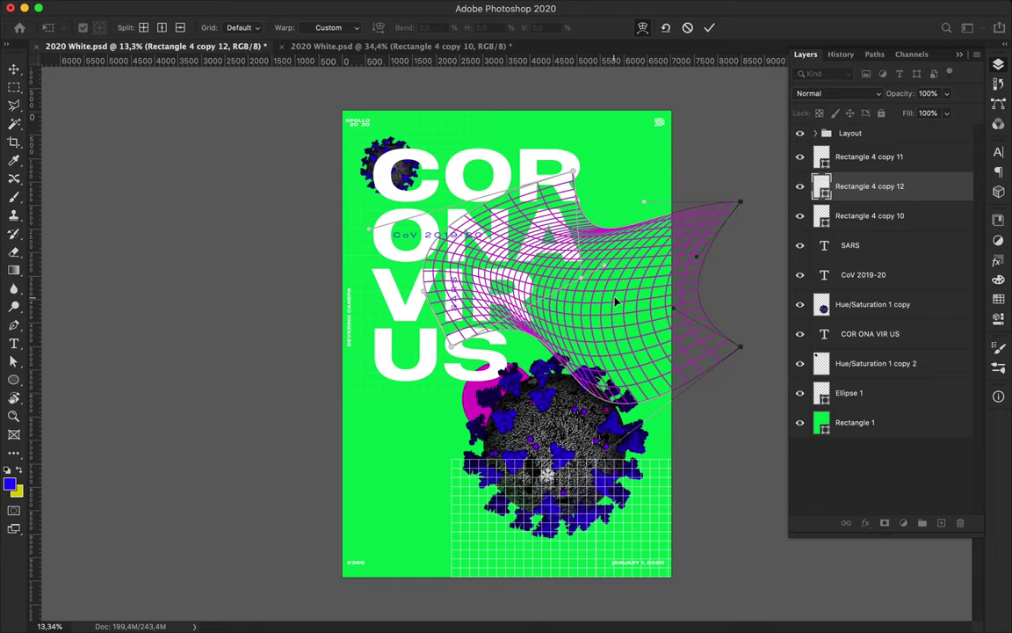
pyautogui.moveTo(510, 331); pyautogui.dragTo(586, 359)
pyautogui.press('Return')
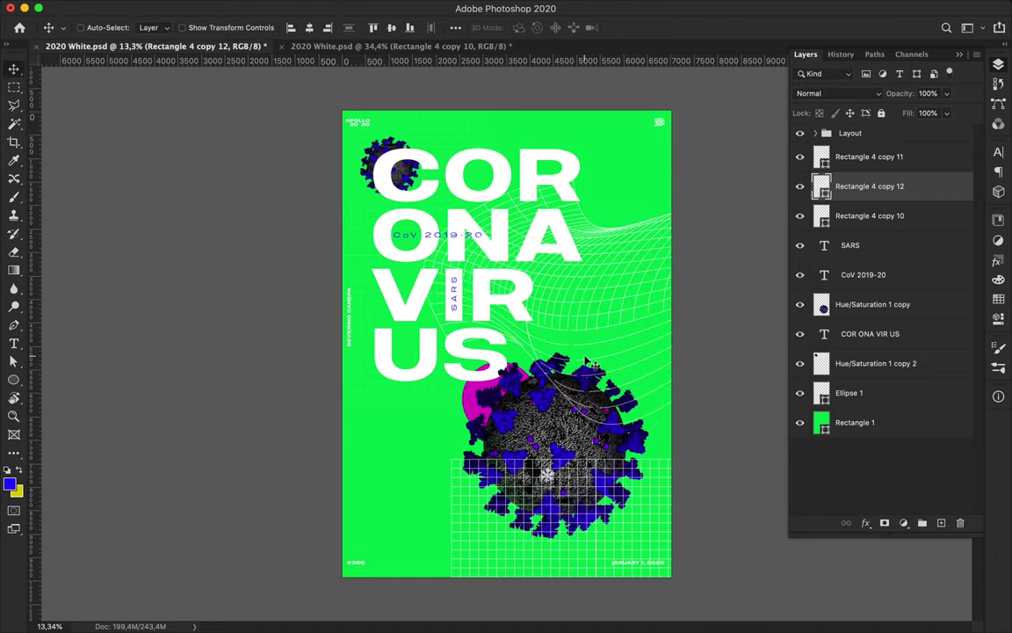
# Nudge the wavy mesh slightly lower on the poster
pyautogui.scroll(3, 617, 322)
pyautogui.scroll(3, 615, 316)
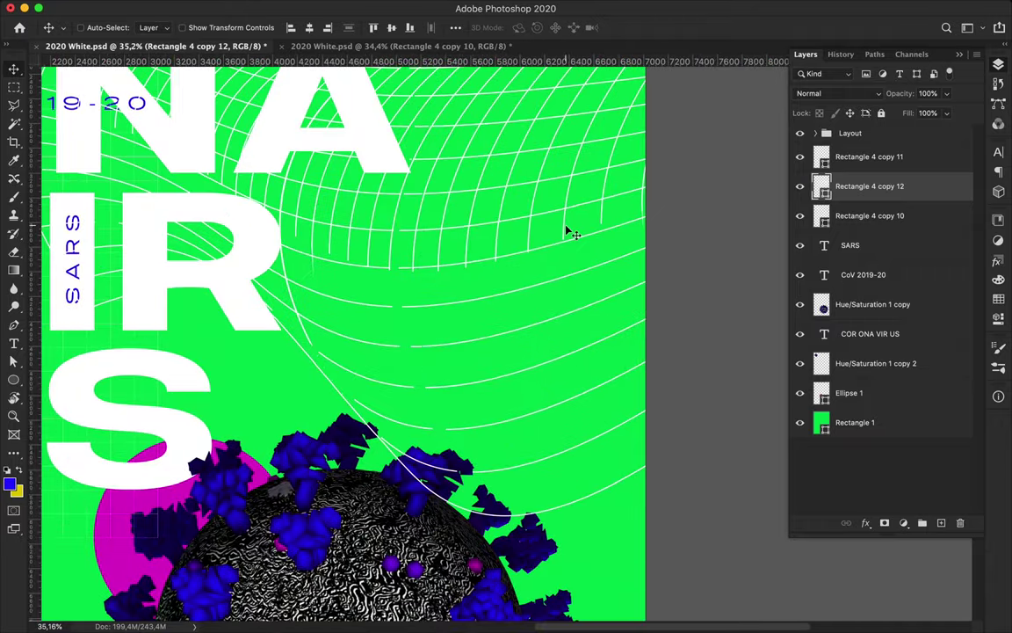
pyautogui.scroll(-4, 571, 229)
pyautogui.scroll(-2, 603, 190)
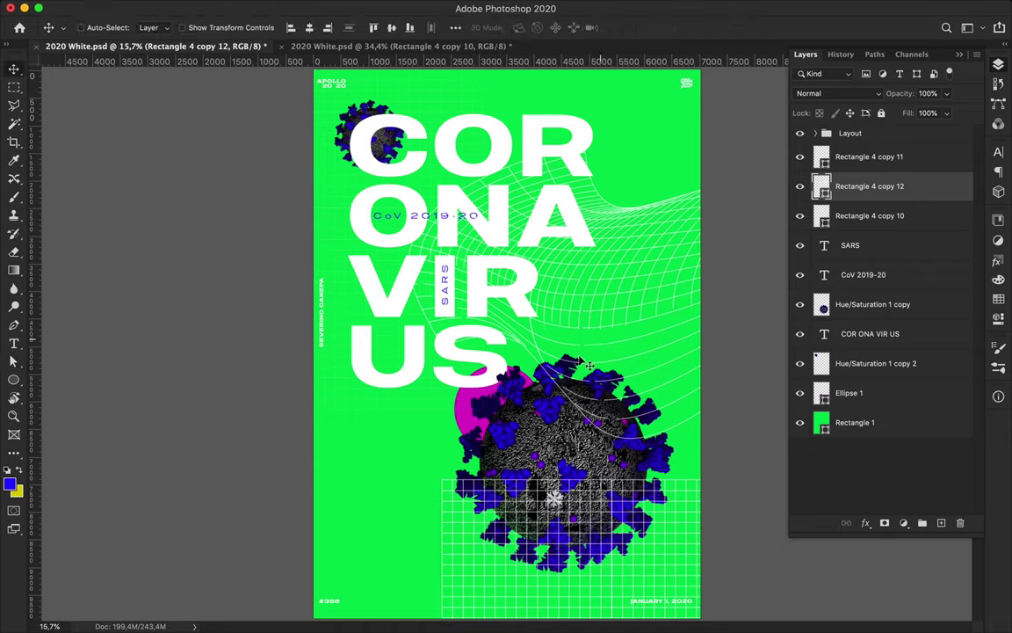
pyautogui.moveTo(615, 287)
pyautogui.mouseDown()
pyautogui.moveTo(678, 300)
pyautogui.moveTo(673, 264)
pyautogui.mouseUp()
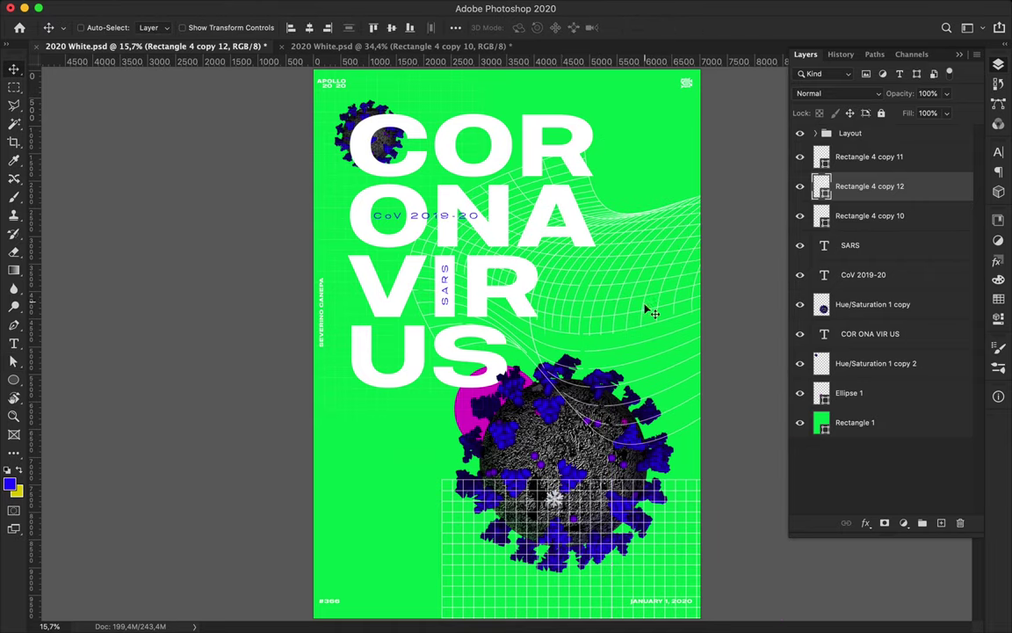
pyautogui.scroll(-1, 584, 332)
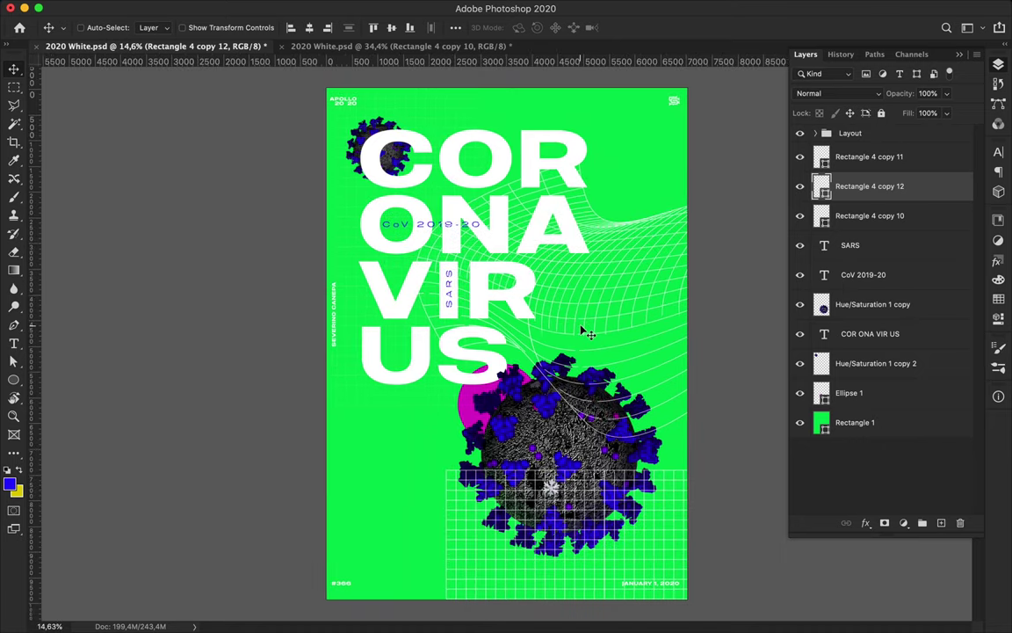
# Close the 2020 White reference poster document
pyautogui.click(403, 45)
pyautogui.scroll(-5, 380, 384)
pyautogui.scroll(-1, 380, 384)
pyautogui.click(282, 46)
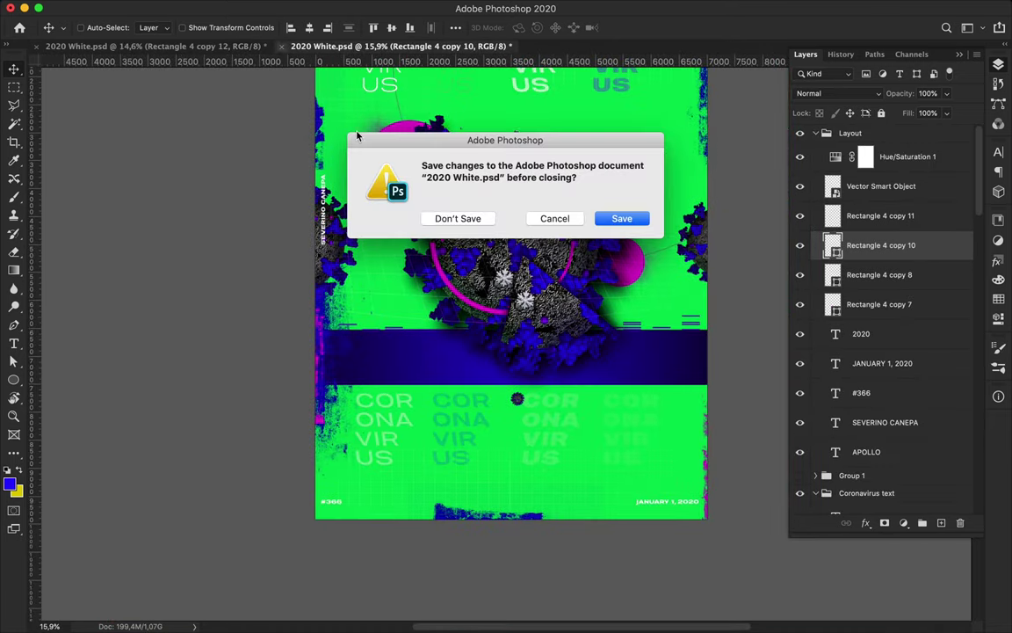
pyautogui.click(449, 219)
# Duplicate the lower virus layer, enlarging the copy to 112% and rotating it slightly
pyautogui.scroll(2, 507, 395)
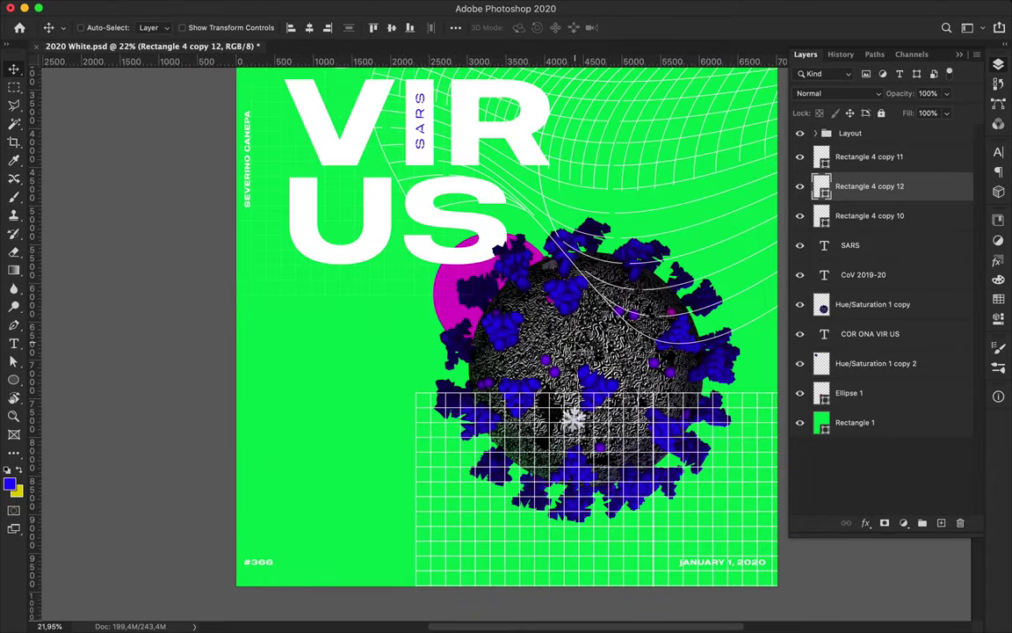
pyautogui.click(873, 304)
pyautogui.hotkey('ctrl', 'j')
pyautogui.hotkey('ctrl', 't')
pyautogui.moveTo(525, 295)
pyautogui.mouseDown()
pyautogui.moveTo(488, 257)
pyautogui.moveTo(493, 237)
pyautogui.mouseUp()
pyautogui.press('Return')
pyautogui.hotkey('ctrl', 't')
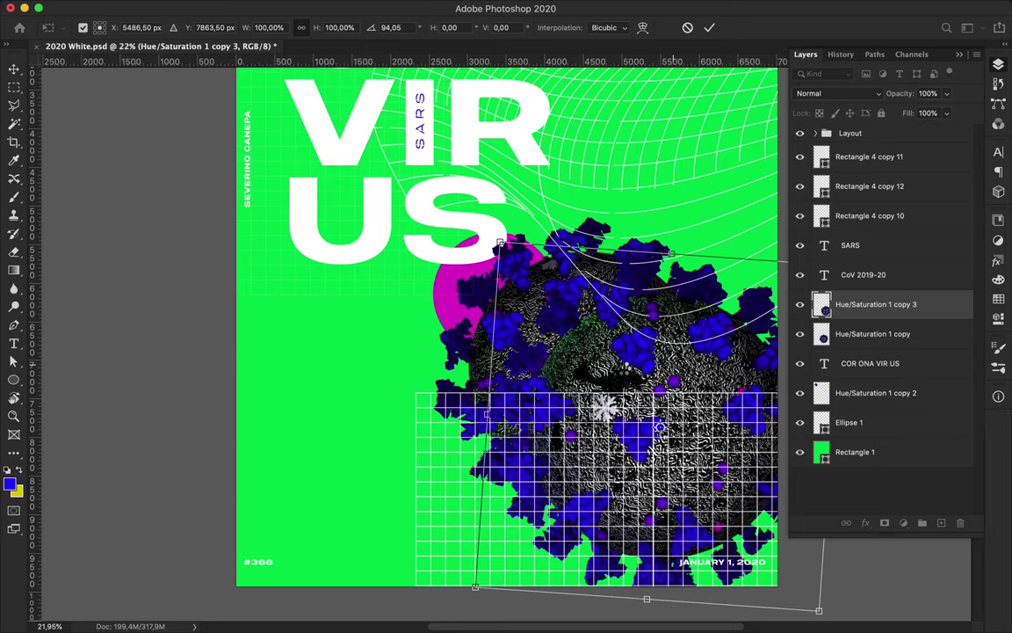
pyautogui.press('Return')
# Move the enlarged virus copy to the poster's bottom right
pyautogui.moveTo(875, 304); pyautogui.dragTo(870, 148)
pyautogui.moveTo(650, 452)
pyautogui.mouseDown()
pyautogui.moveTo(694, 481)
pyautogui.moveTo(666, 505)
pyautogui.mouseUp()
pyautogui.scroll(-3, 507, 440)
pyautogui.scroll(-2, 507, 439)
pyautogui.moveTo(647, 524); pyautogui.dragTo(639, 507)
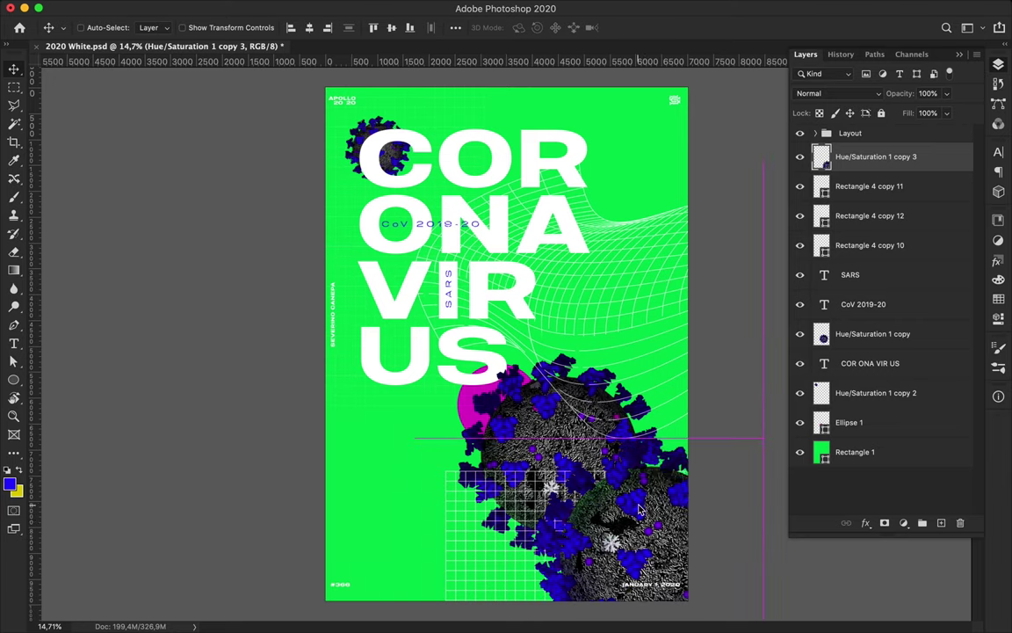
# Apply a Mosaic filter with cell size 158 to the virus copy
pyautogui.click(328, 8)
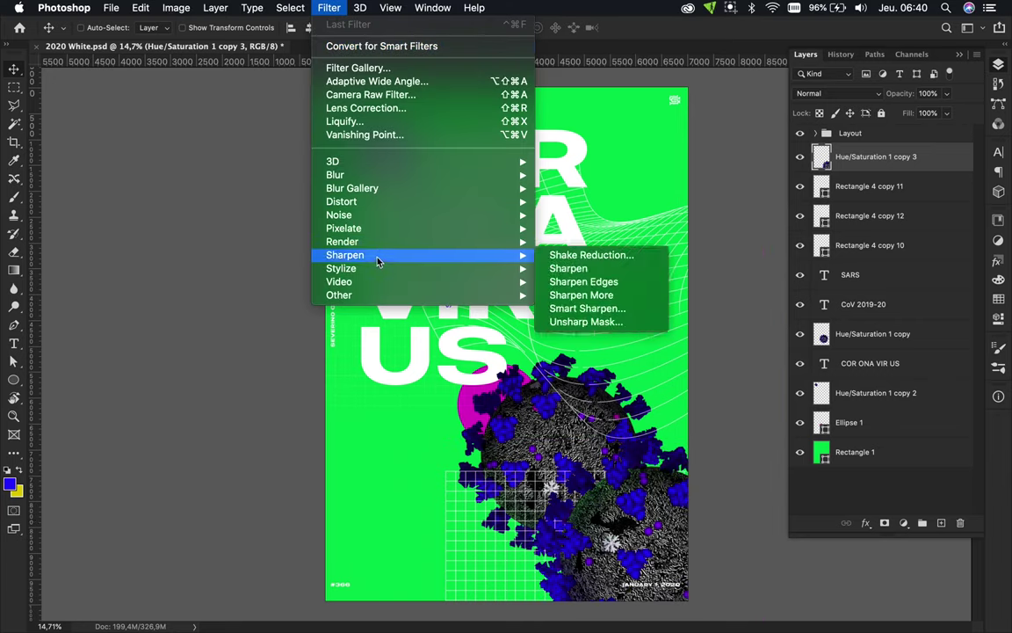
pyautogui.moveTo(344, 227)
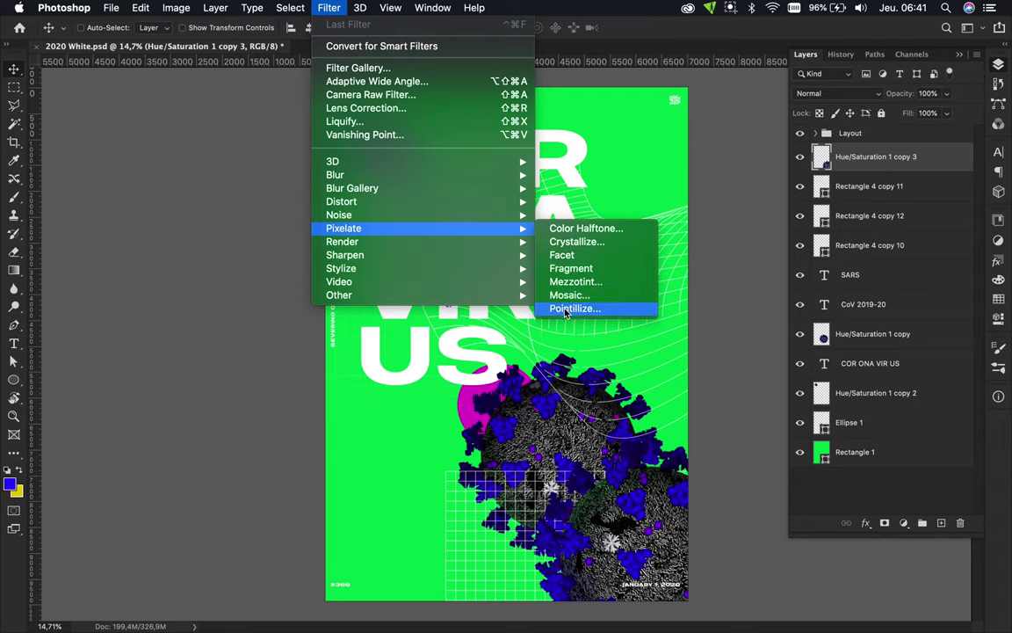
pyautogui.click(566, 295)
pyautogui.moveTo(92, 222); pyautogui.dragTo(111, 227)
pyautogui.click(183, 32)
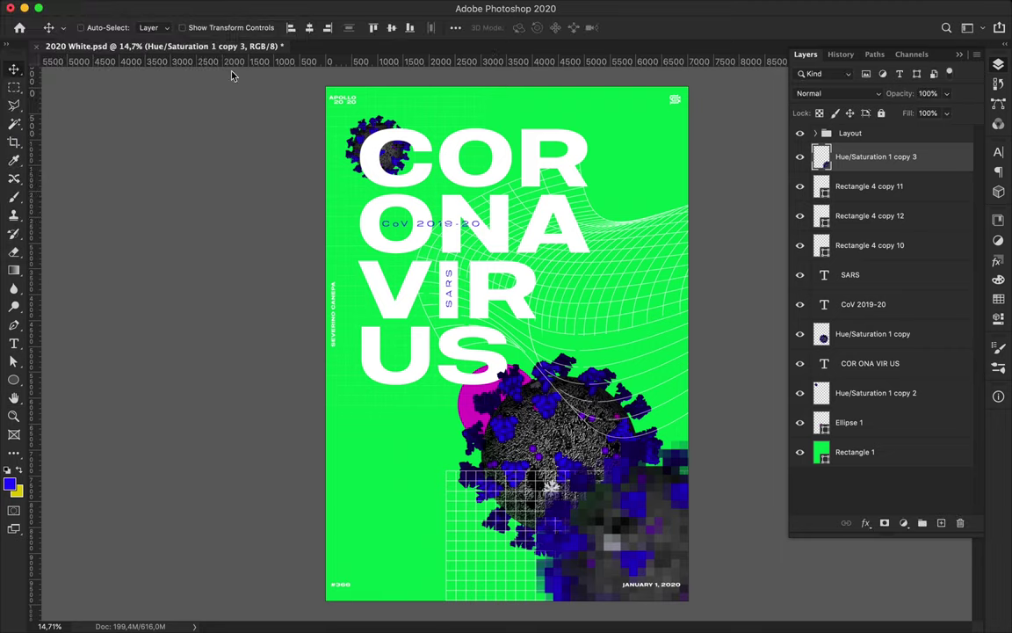
pyautogui.click(730, 8)
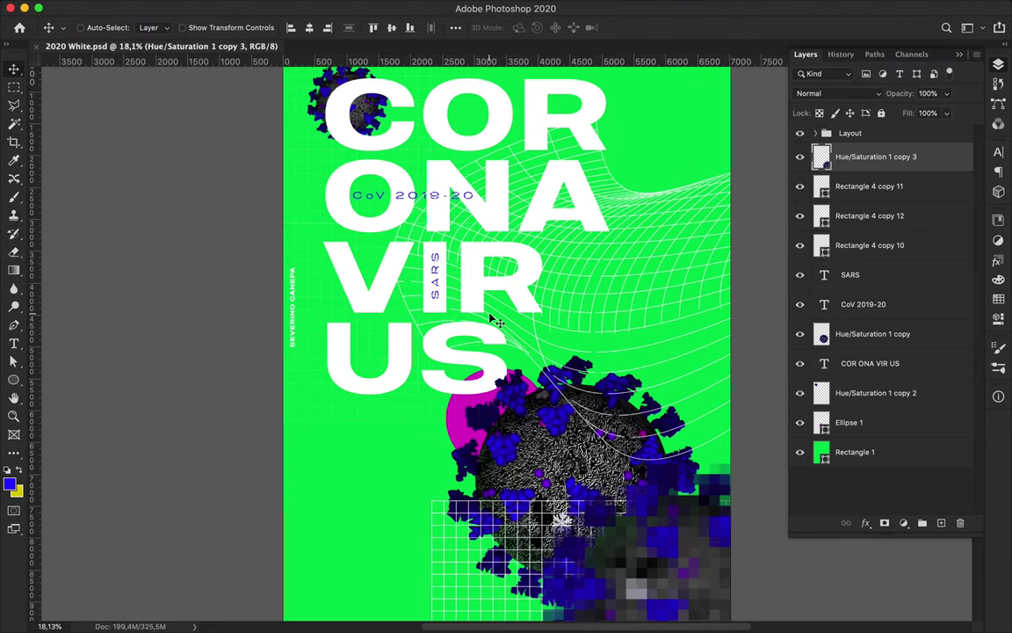
pyautogui.press('Down')
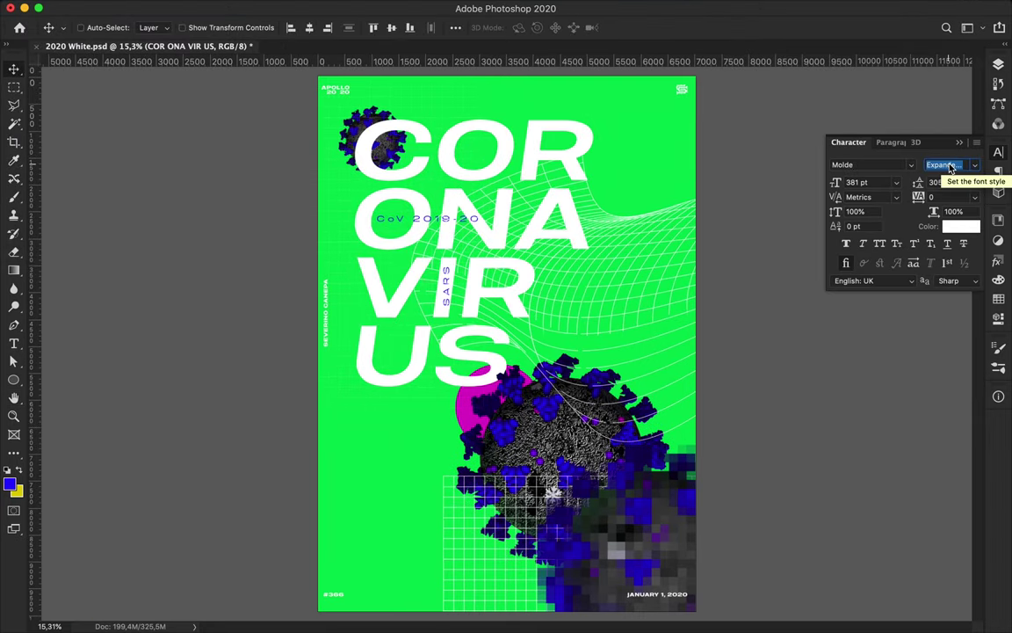
# Cycle through title font styles, settling on a slightly narrower one
pyautogui.press('Down')
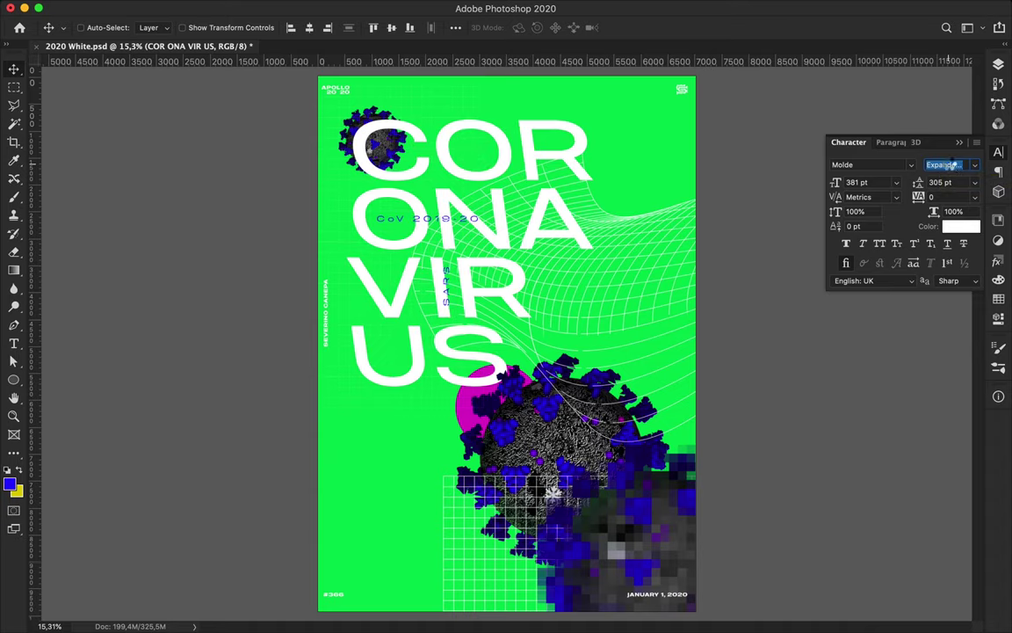
pyautogui.press('Down')
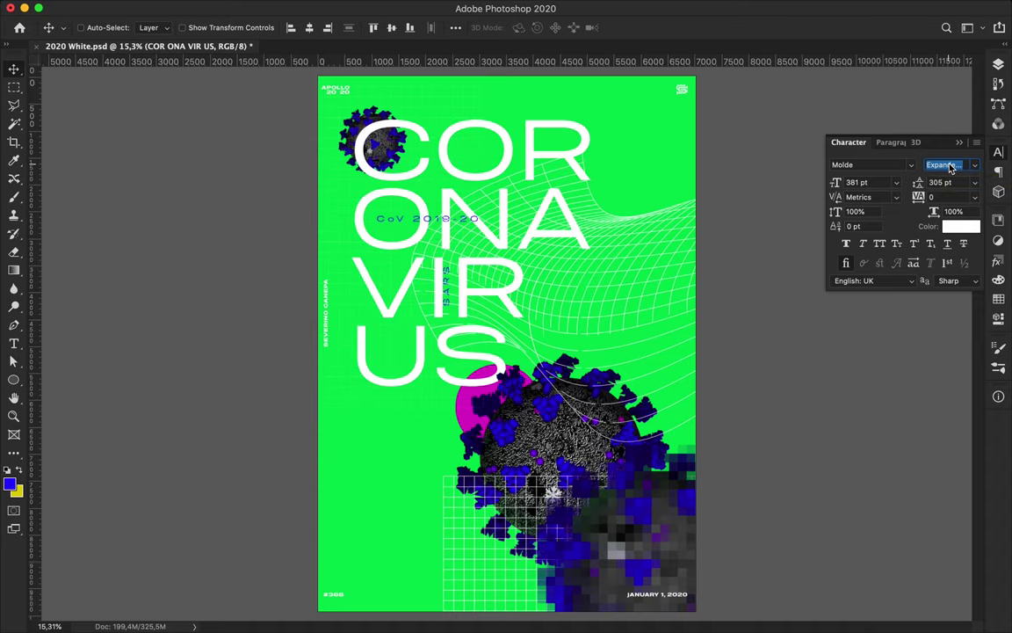
pyautogui.press('Down')
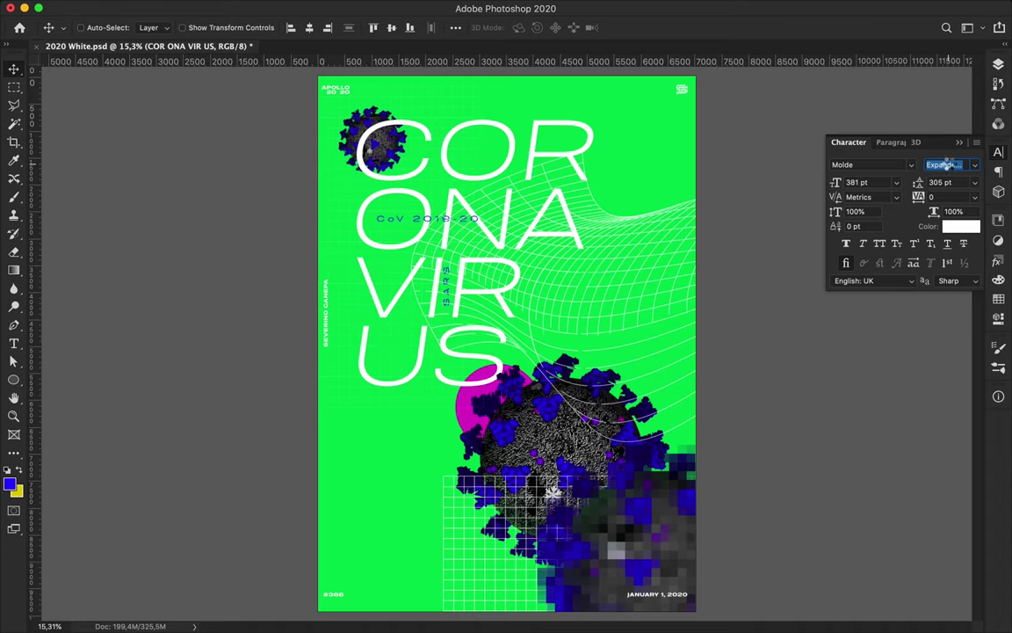
pyautogui.press('Down')
pyautogui.press('Down')
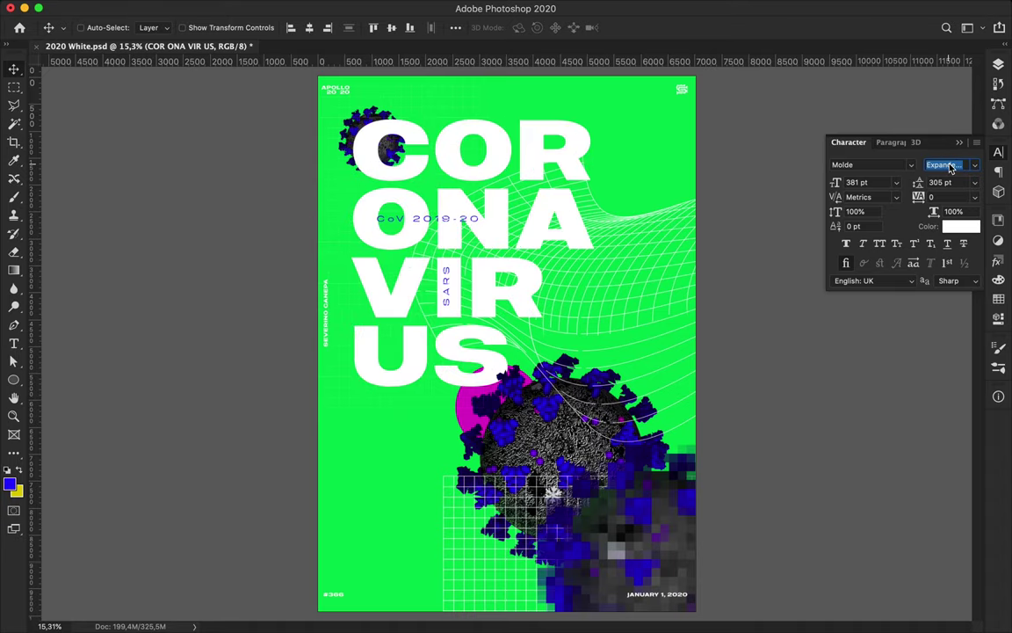
pyautogui.press('Down')
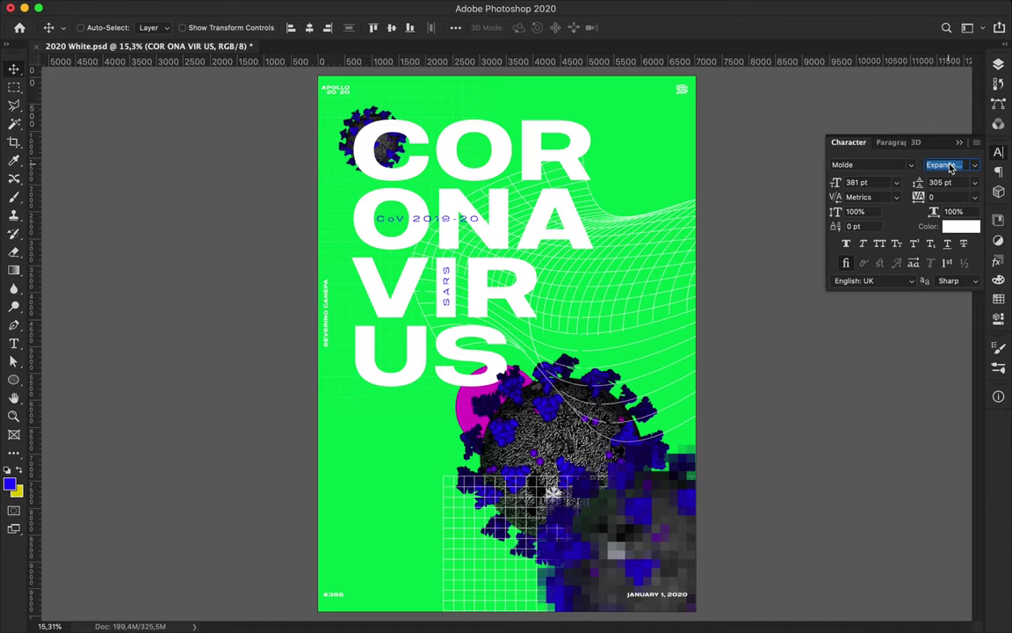
pyautogui.press('Down')
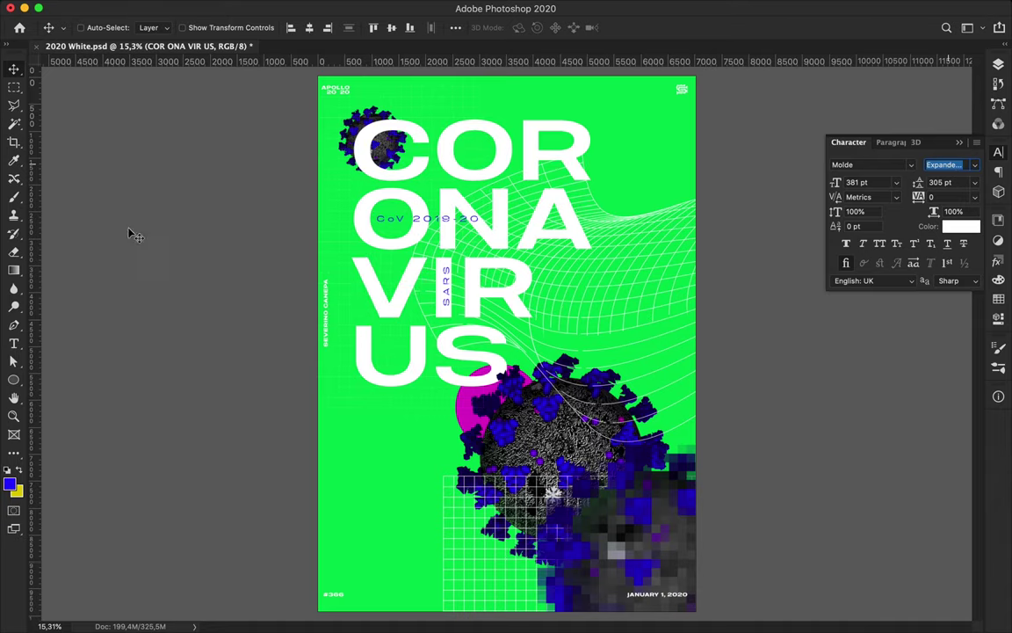
# Add hyphens after COR, ONA and VIR in the stacked title
pyautogui.doubleClick(531, 136)
pyautogui.click(587, 140)
pyautogui.write('-')
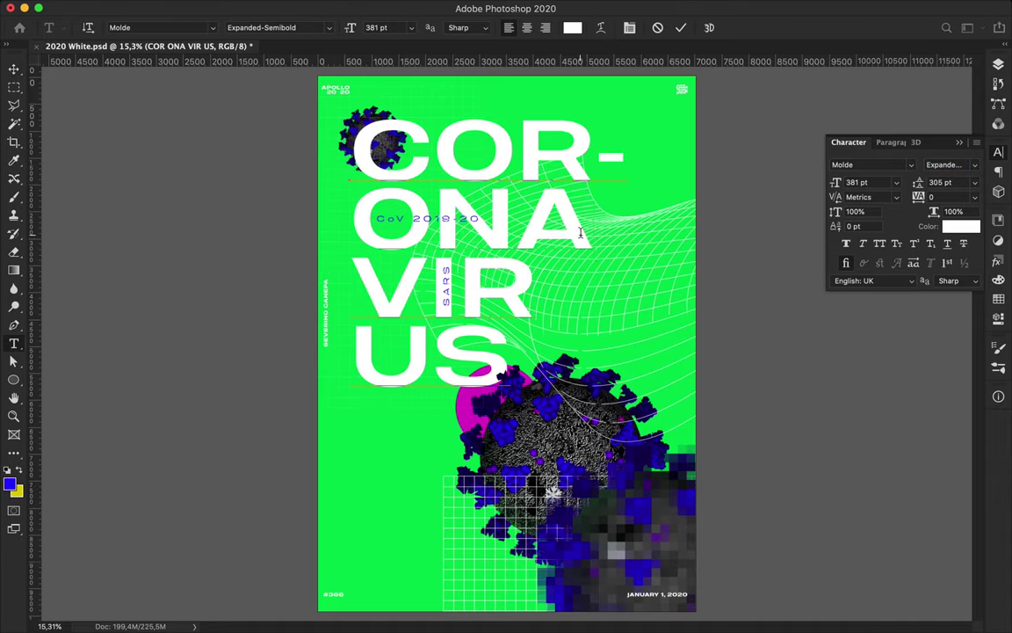
pyautogui.click(13, 68)
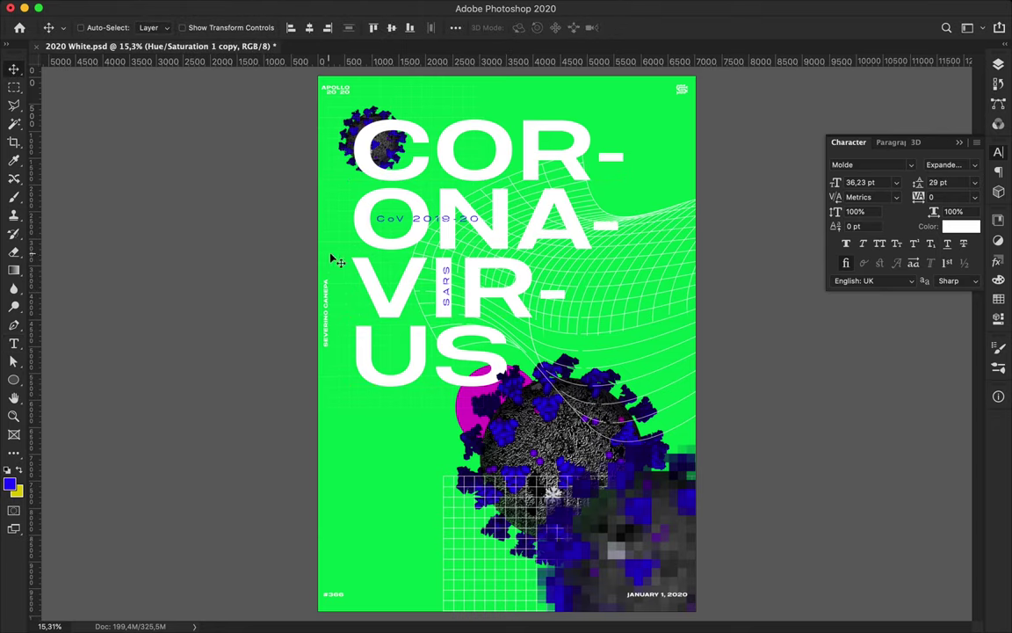
pyautogui.press('b')
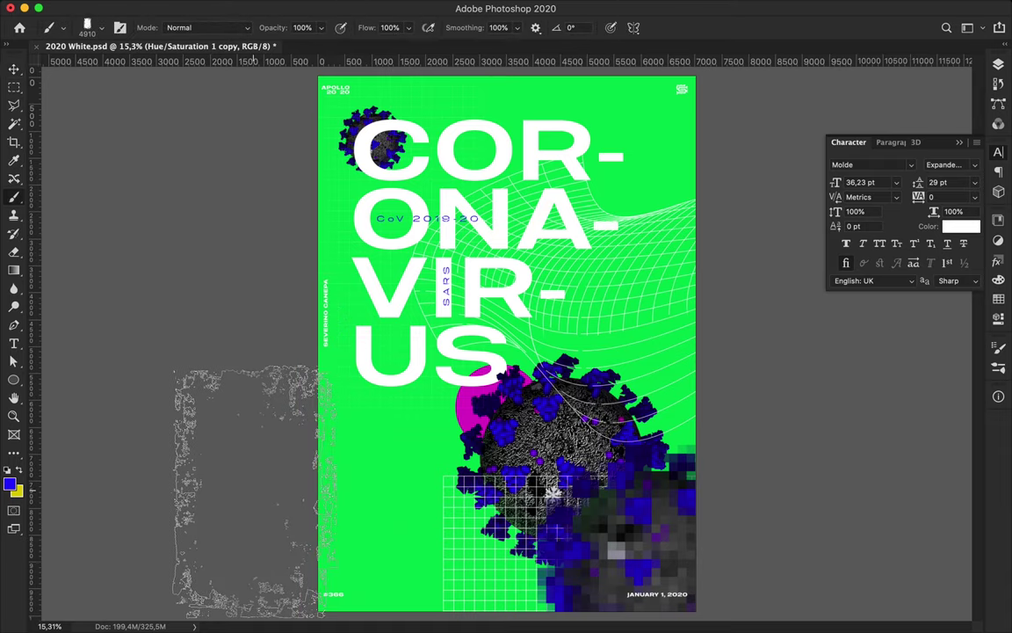
# On a new layer, paint rough blue strokes down the left and right edges
pyautogui.press('F7')
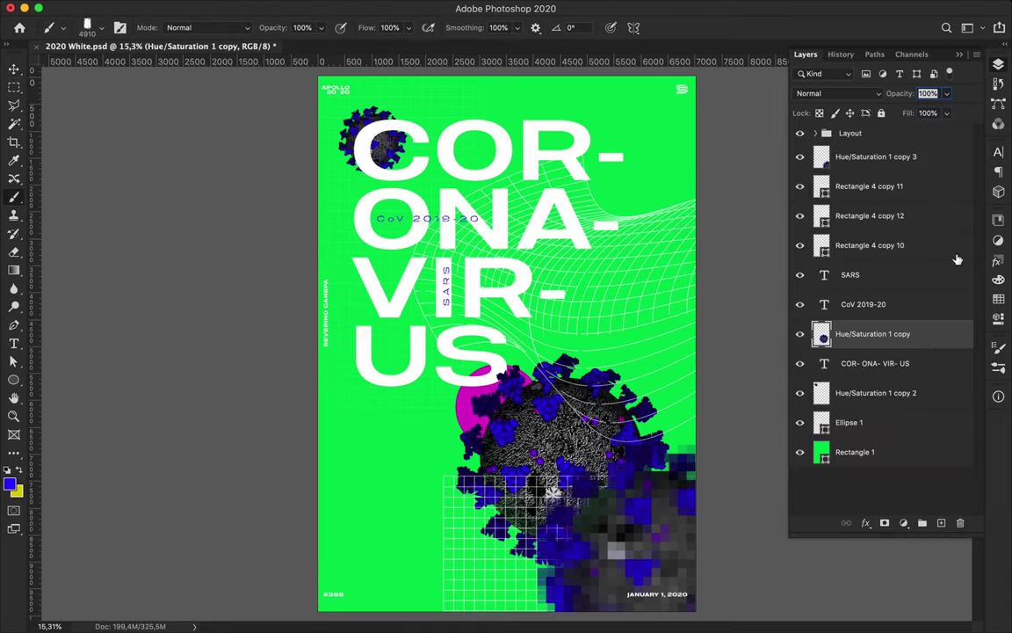
pyautogui.click(901, 458)
pyautogui.hotkey('ctrl', 'shift', 'alt', 'n')
pyautogui.moveTo(229, 422); pyautogui.dragTo(224, 492)
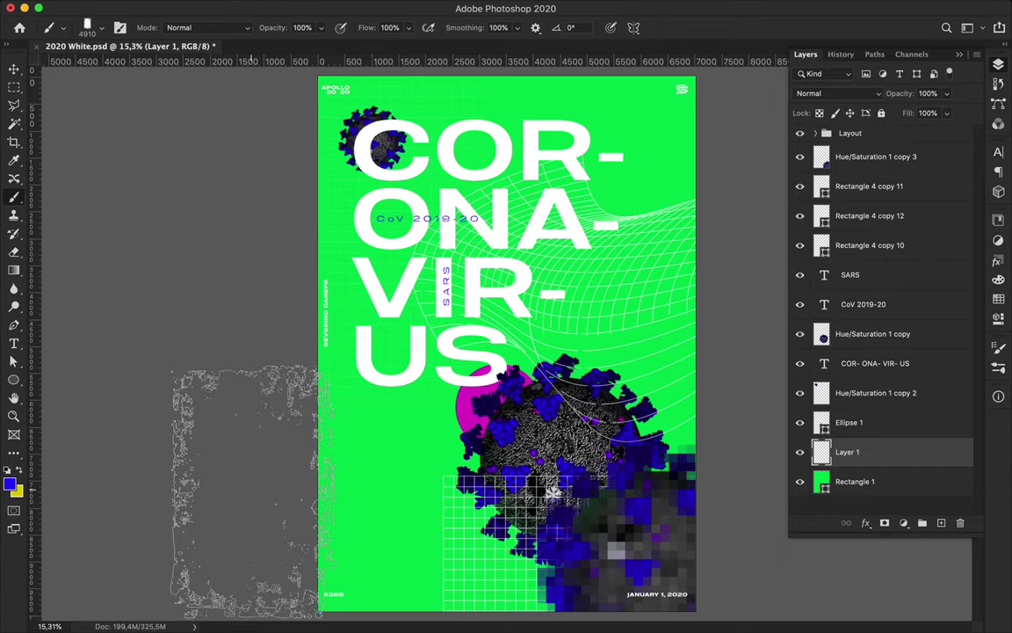
pyautogui.moveTo(736, 233); pyautogui.dragTo(722, 413)
# Add a smaller magenta circle copy near the bottom and reposition the large circle
pyautogui.press('v')
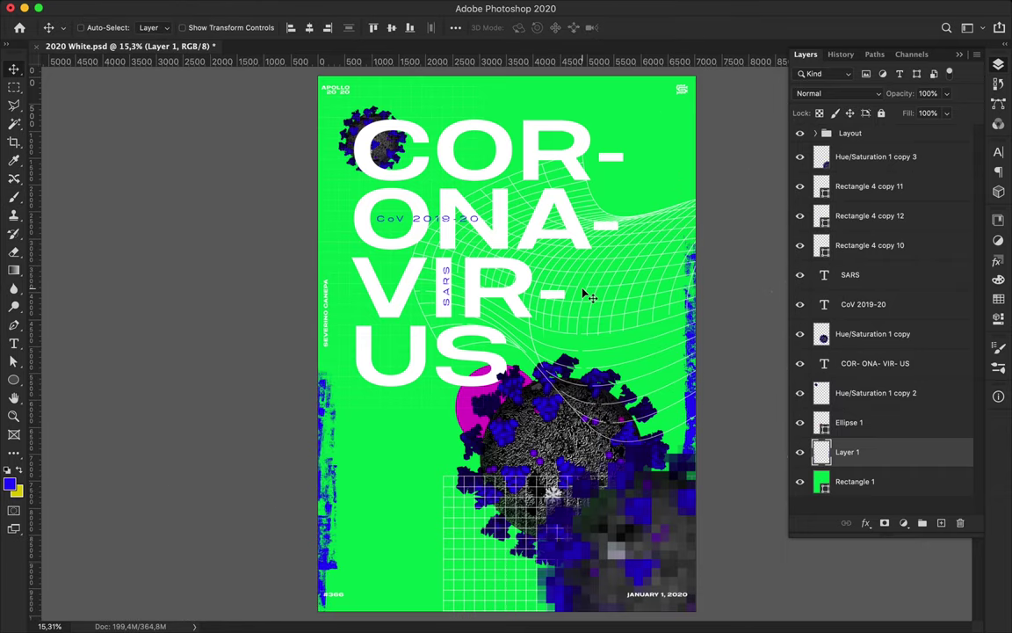
pyautogui.moveTo(466, 420)
pyautogui.mouseDown()
pyautogui.moveTo(626, 418)
pyautogui.moveTo(666, 355)
pyautogui.moveTo(684, 374)
pyautogui.moveTo(543, 558)
pyautogui.mouseUp()
pyautogui.hotkey('ctrl', 't')
pyautogui.press('Return')
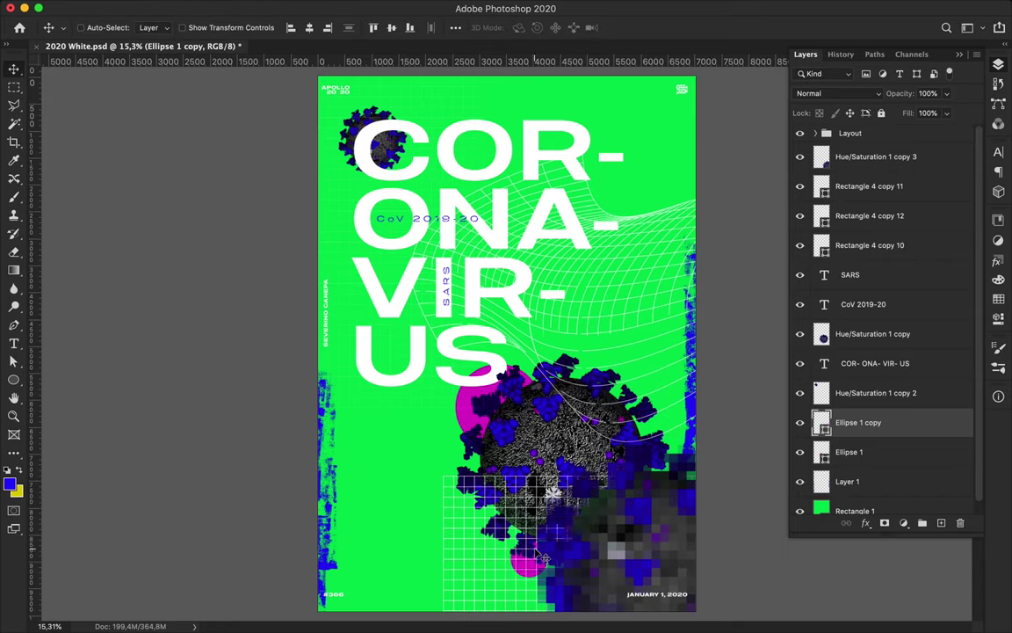
pyautogui.moveTo(473, 418)
pyautogui.mouseDown()
pyautogui.moveTo(428, 439)
pyautogui.moveTo(465, 415)
pyautogui.mouseUp()
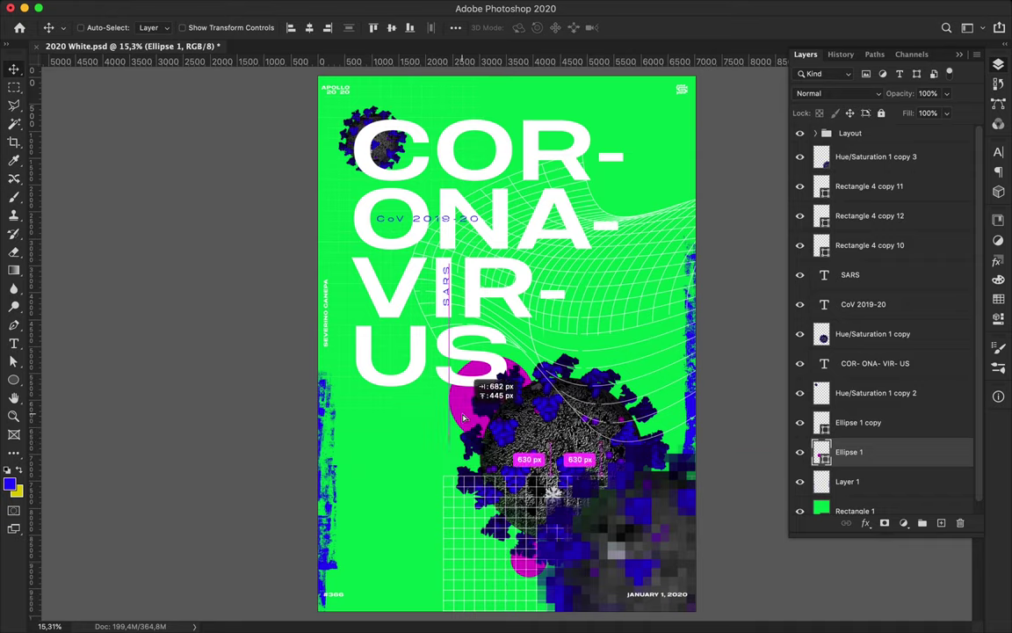
# Draw a stray ellipse near the poster top, then undo it
pyautogui.scroll(-3, 626, 242)
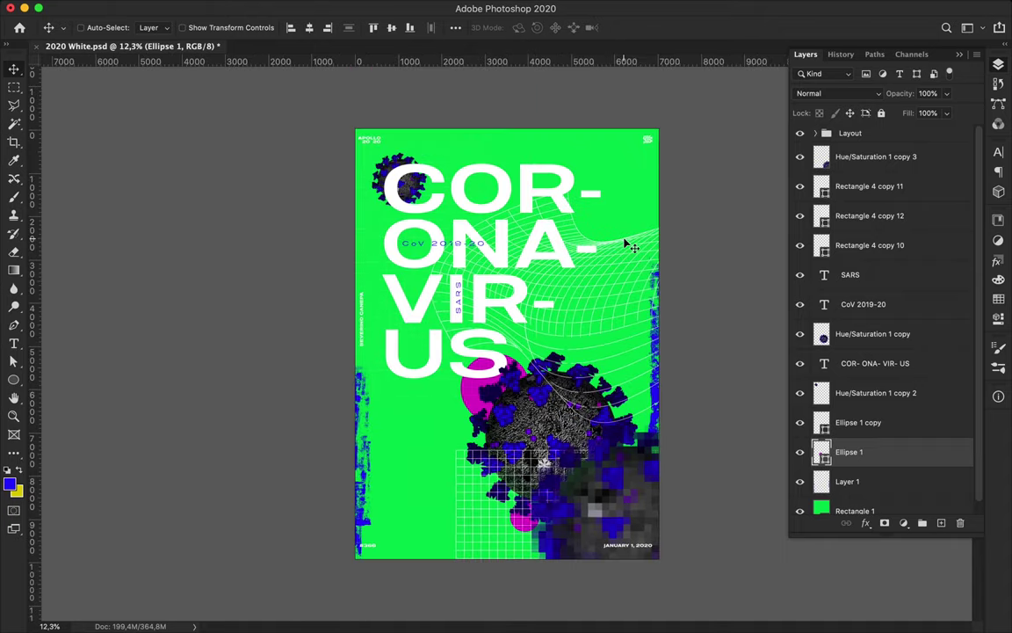
pyautogui.scroll(2, 625, 242)
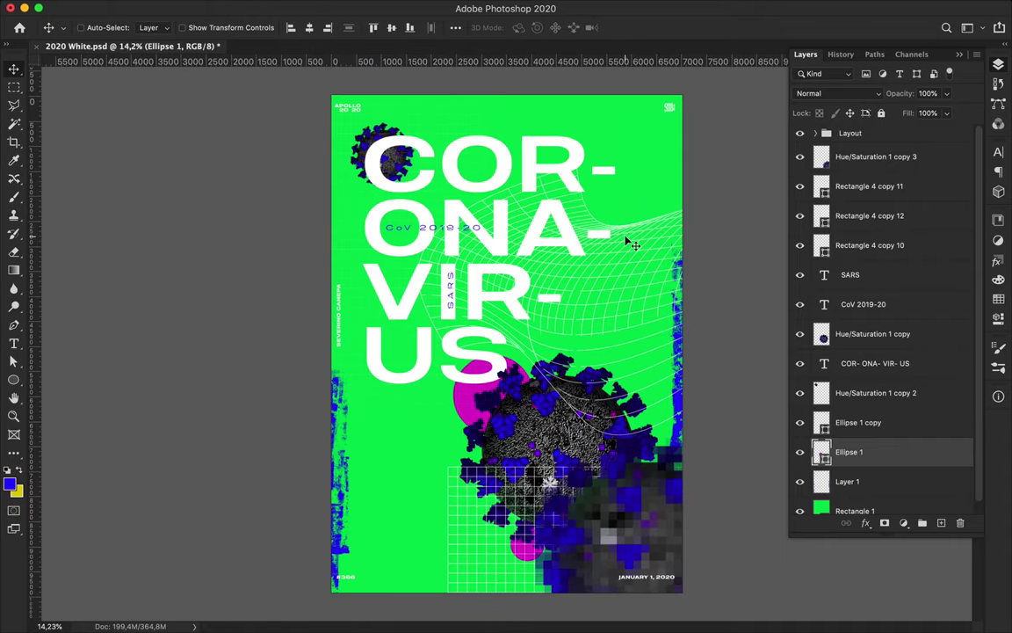
pyautogui.press('m')
pyautogui.press('u')
pyautogui.moveTo(507, 85); pyautogui.dragTo(405, 180)
pyautogui.hotkey('ctrl', 'z')
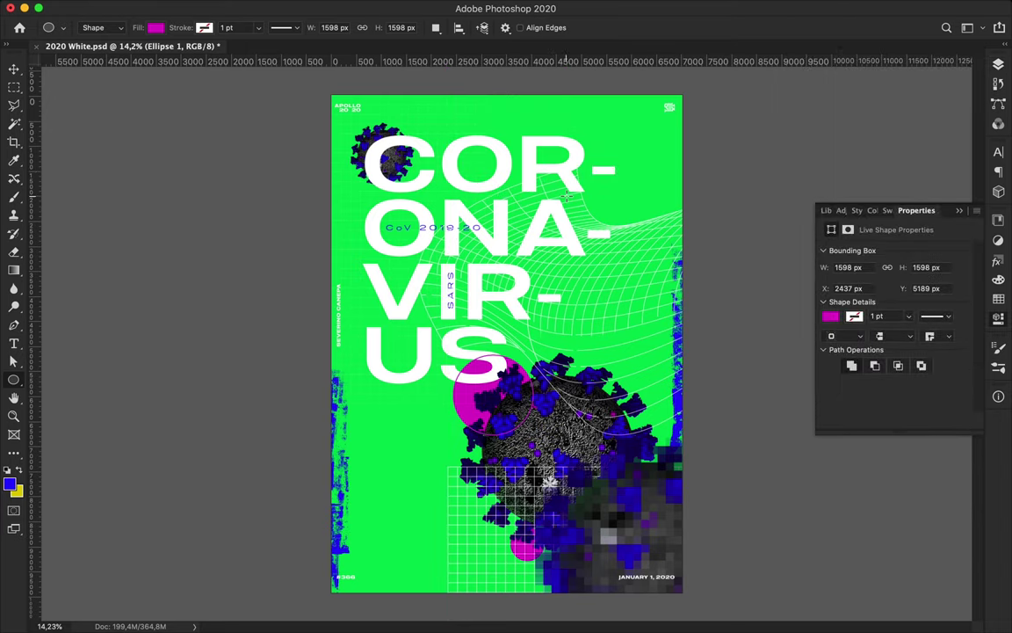
# Try blue for the circle fill, revert to magenta, and show the layout guides
pyautogui.click(156, 28)
pyautogui.click(67, 103)
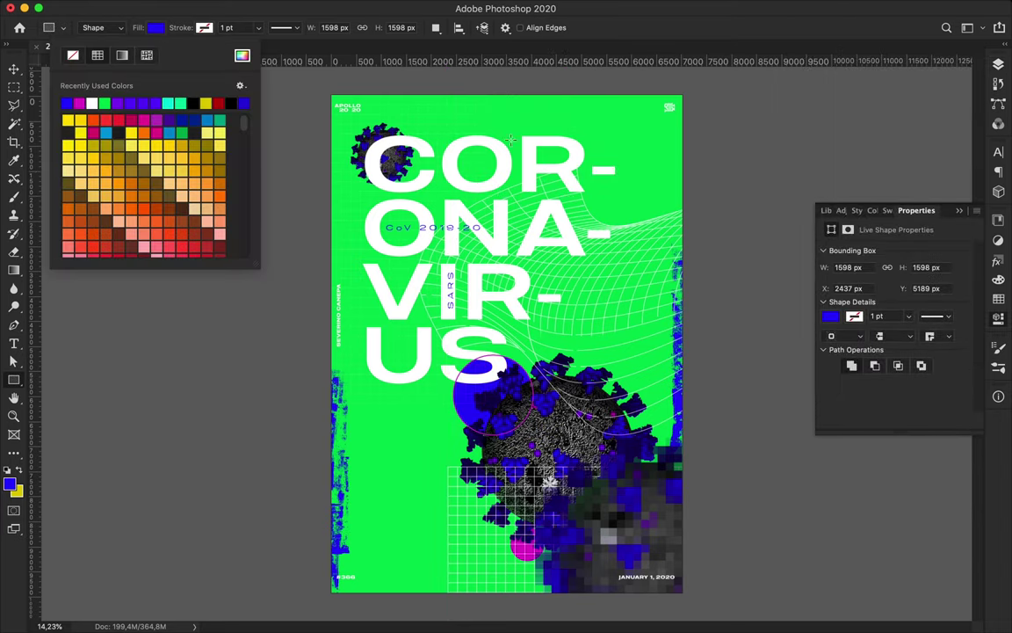
pyautogui.click(532, 150)
pyautogui.click(439, 335)
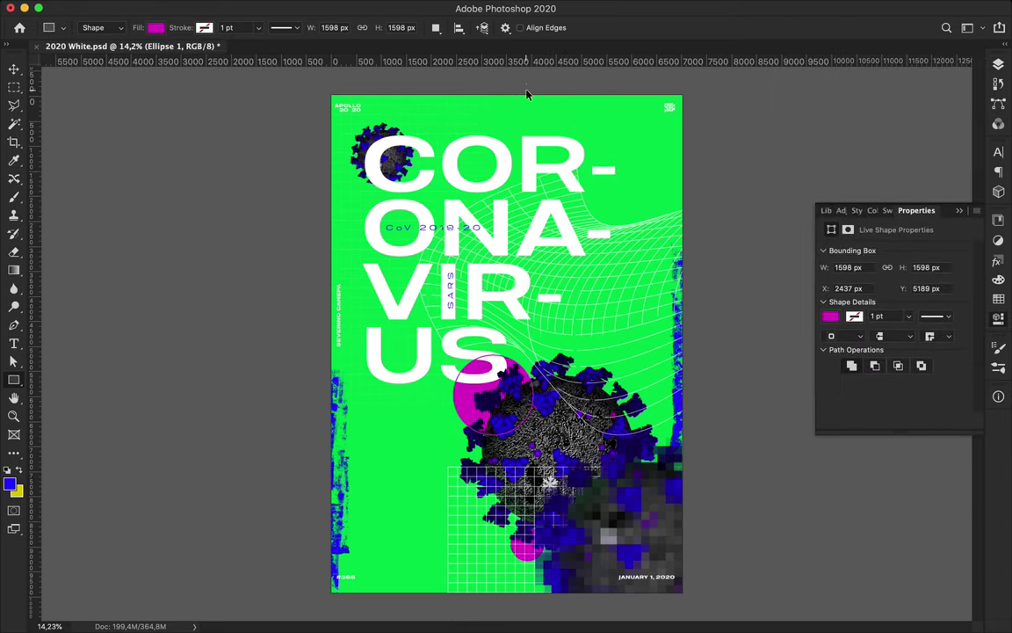
pyautogui.hotkey('ctrl', ';')
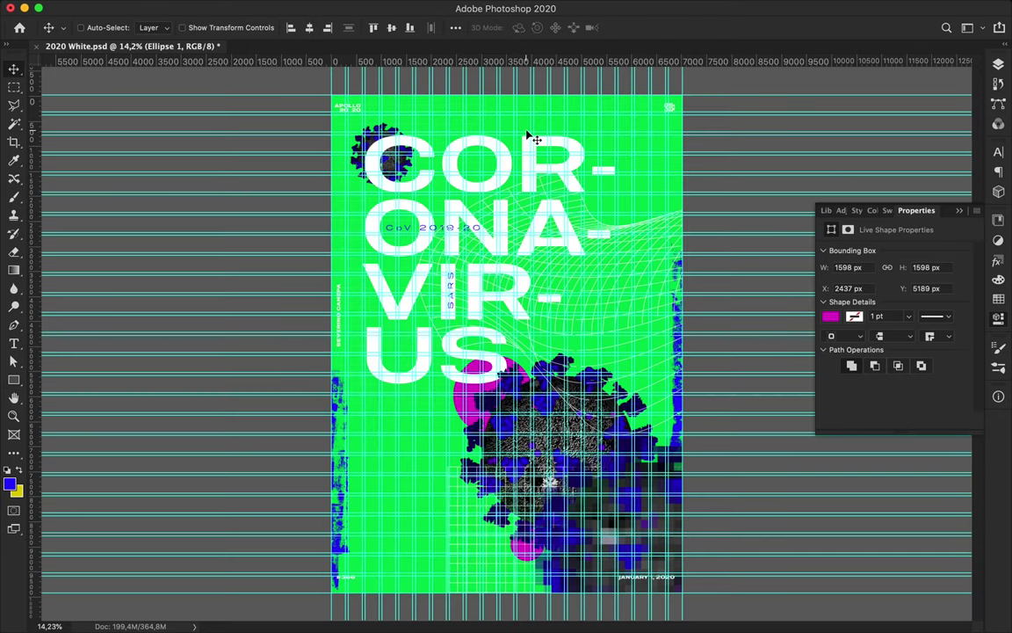
# Draw a tall blue-filled rectangle over the poster's top-right and hide the guides
pyautogui.press('u')
pyautogui.moveTo(532, 92); pyautogui.dragTo(648, 293)
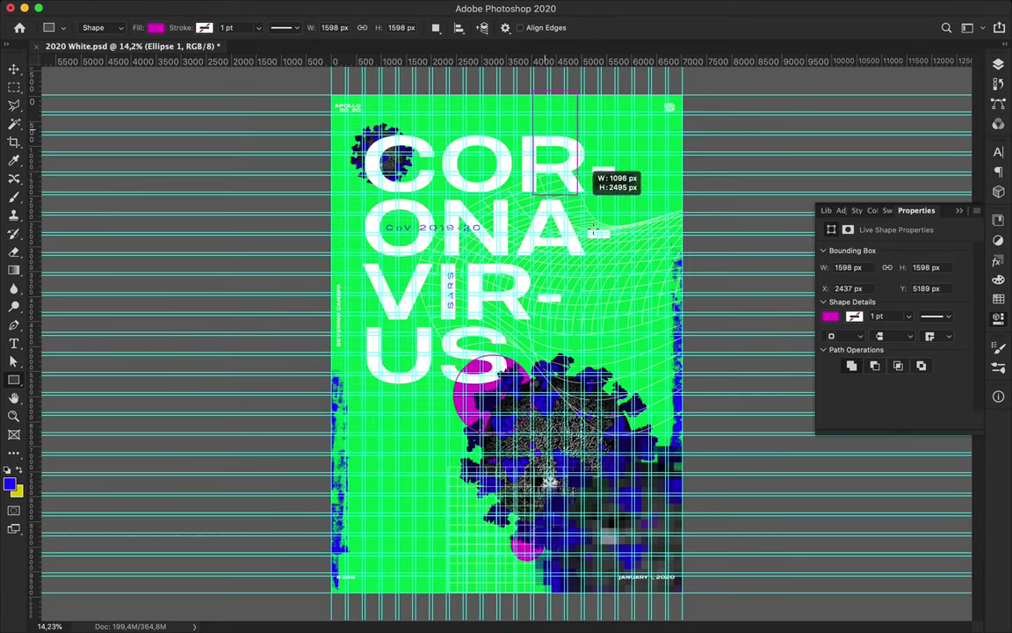
pyautogui.click(157, 28)
pyautogui.click(65, 88)
pyautogui.press('v')
pyautogui.press('m')
pyautogui.press('v')
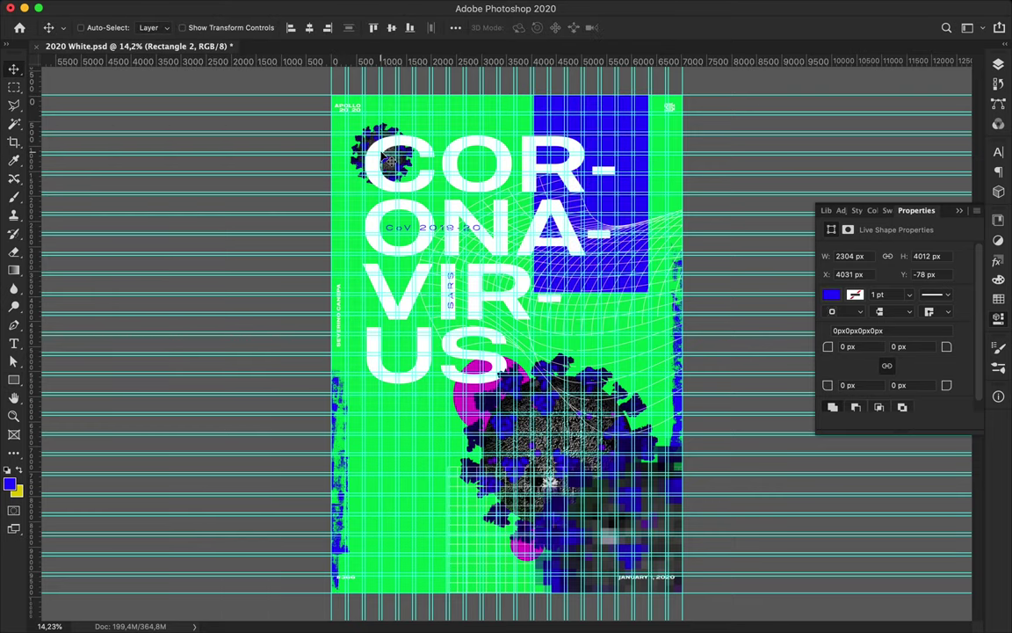
pyautogui.hotkey('ctrl', ';')
# Give the rectangle a gradient fill ending in a dark blue sampled from the poster
pyautogui.press('a')
pyautogui.click(209, 27)
pyautogui.click(177, 55)
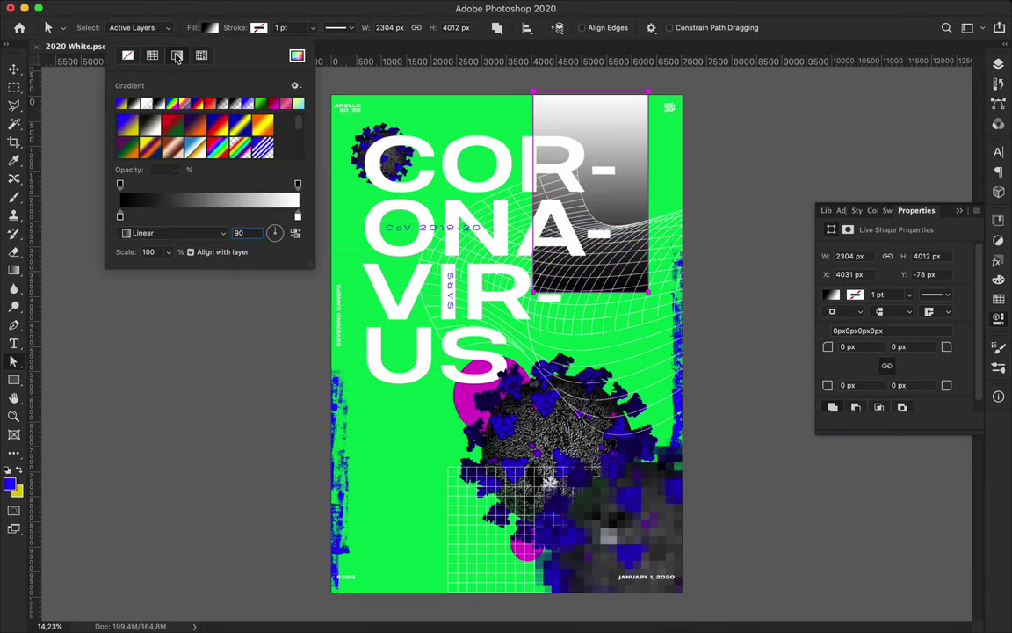
pyautogui.click(129, 124)
pyautogui.doubleClick(297, 217)
pyautogui.moveTo(290, 316); pyautogui.dragTo(260, 339)
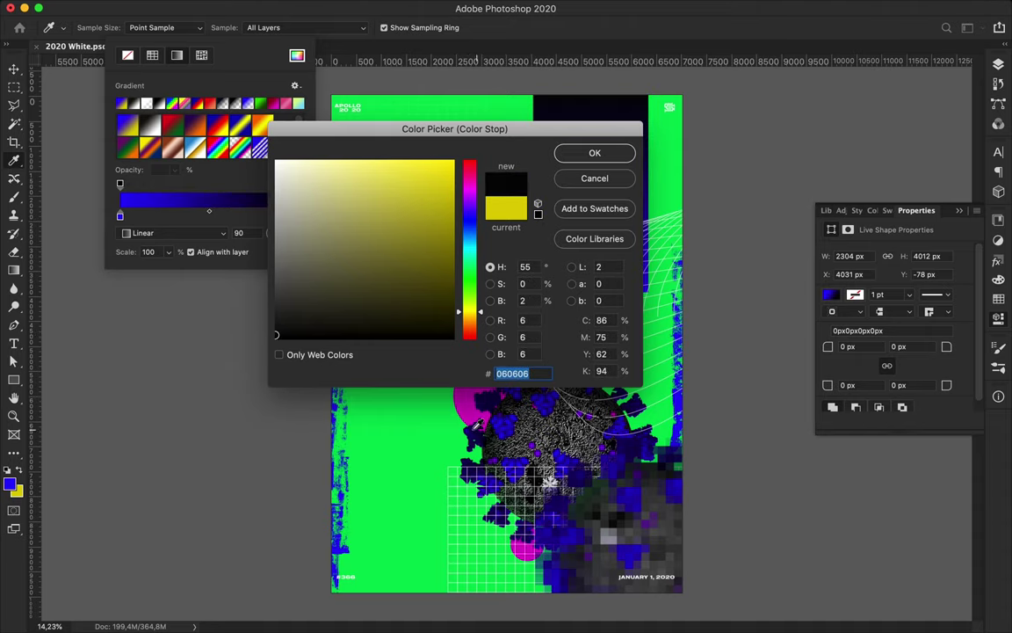
pyautogui.click(478, 425)
pyautogui.click(595, 153)
pyautogui.press('v')
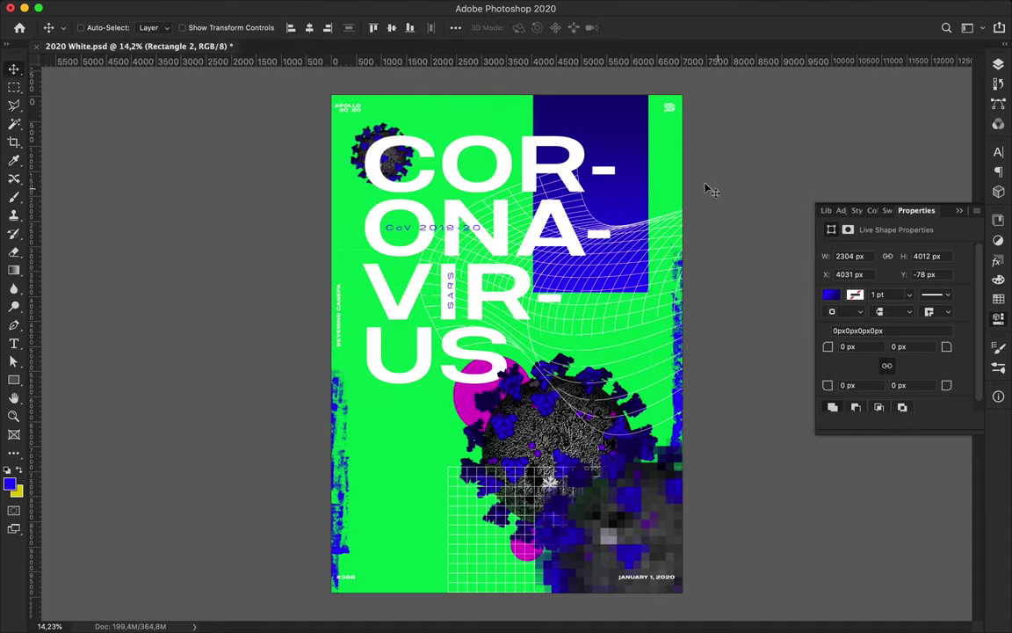
# Duplicate Rectangle 2 downward and shrink the copy into a short, narrow bar
pyautogui.hotkey('ctrl', "'")
pyautogui.hotkey('ctrl', "'")
pyautogui.hotkey('ctrl', "'")
pyautogui.hotkey('ctrl', "'")
pyautogui.hotkey('ctrl', "'")
pyautogui.moveTo(632, 151); pyautogui.dragTo(490, 490)
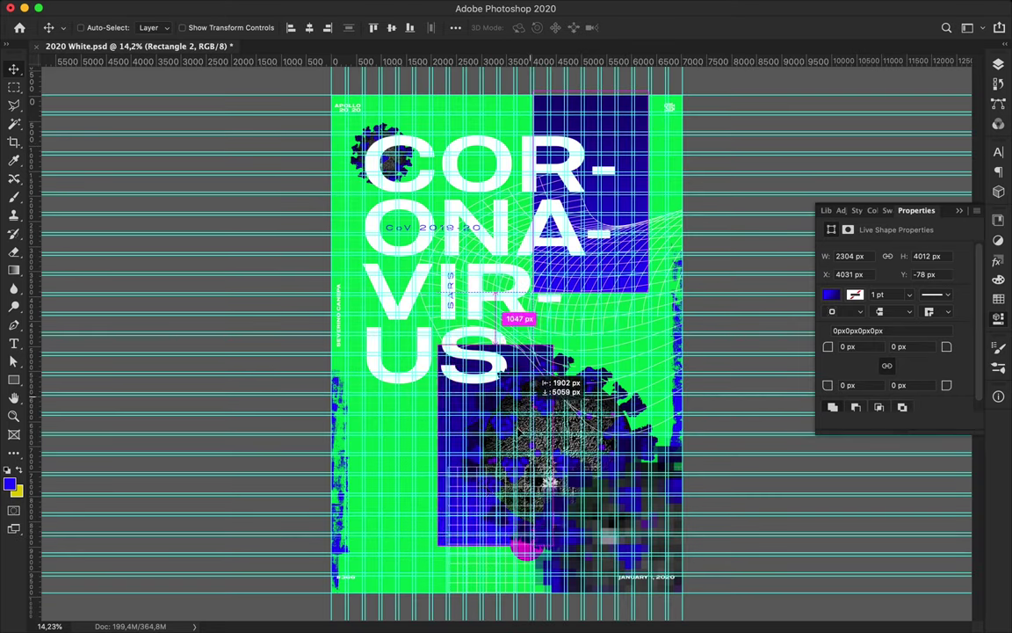
pyautogui.hotkey('ctrl', 't')
pyautogui.moveTo(450, 435); pyautogui.dragTo(452, 475)
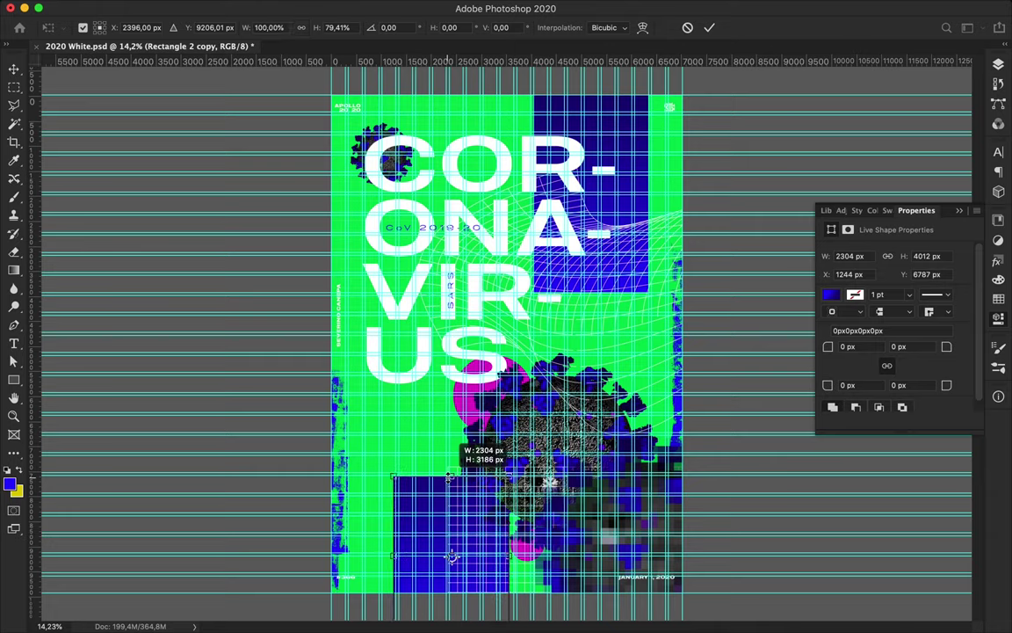
pyautogui.moveTo(510, 556); pyautogui.dragTo(448, 556)
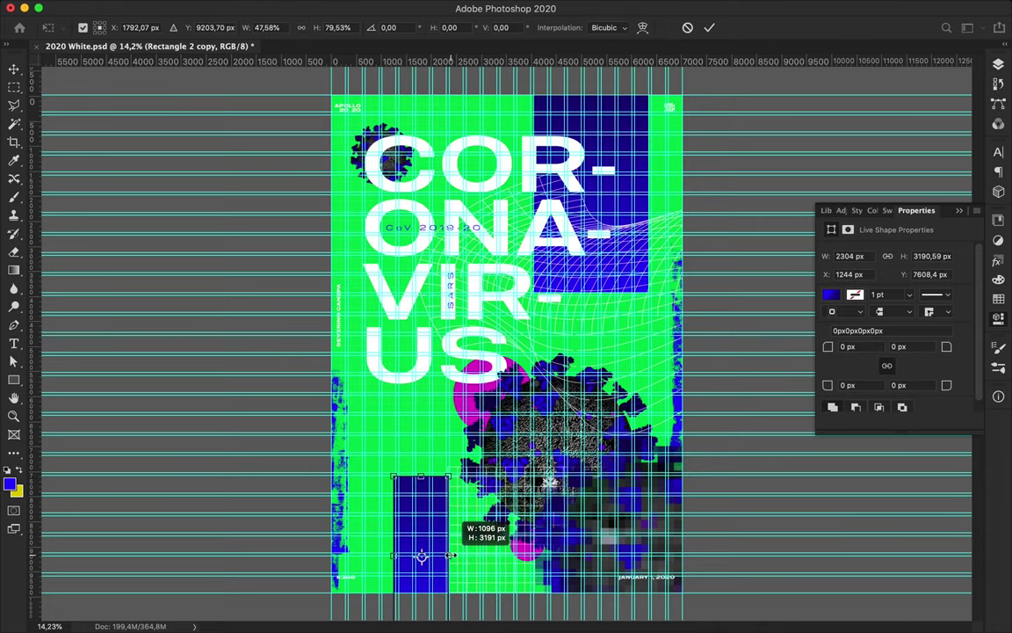
pyautogui.press('Return')
# Shift the narrow blue bar right and duplicate the magenta circle to the top-left
pyautogui.hotkey('ctrl', "'")
pyautogui.moveTo(431, 539); pyautogui.dragTo(451, 536)
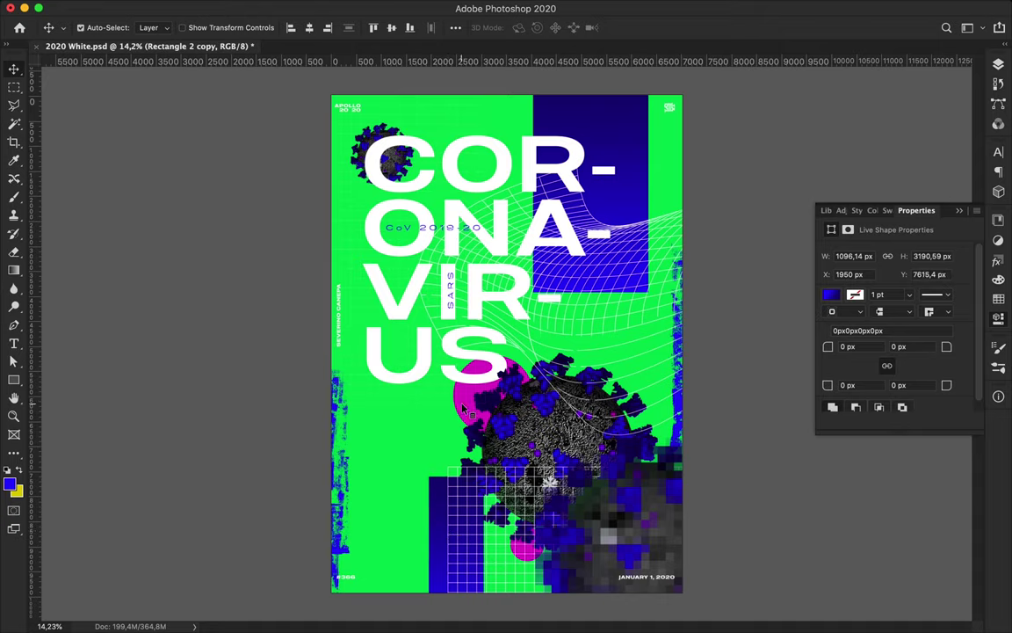
pyautogui.moveTo(463, 406); pyautogui.dragTo(316, 165)
# Scale the magenta circle copy to over double size and push it past the top-left corner
pyautogui.hotkey('ctrl', 't')
pyautogui.moveTo(375, 187); pyautogui.dragTo(478, 285)
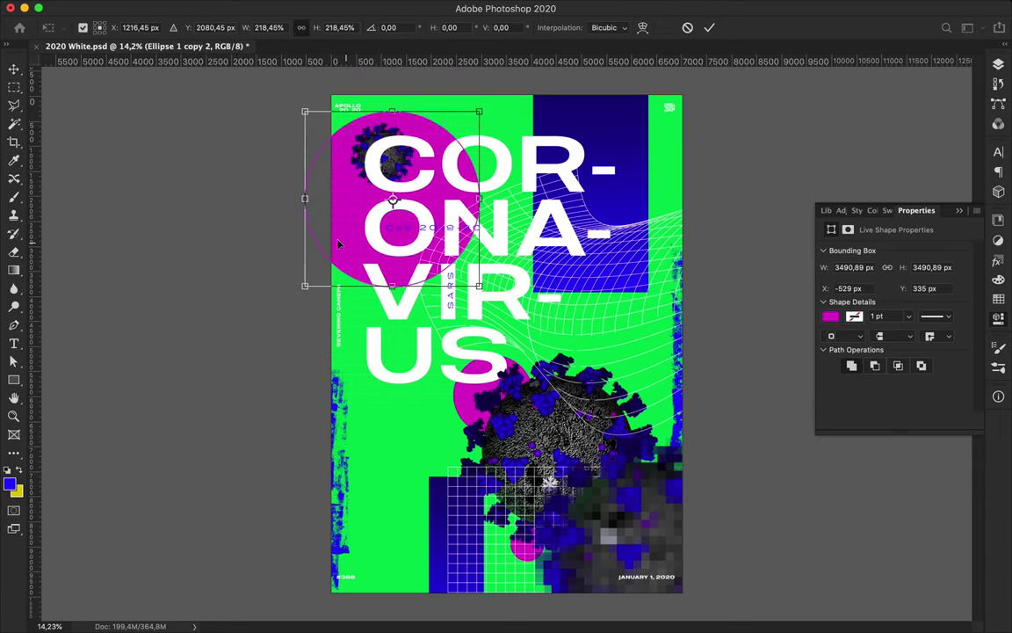
pyautogui.moveTo(349, 249); pyautogui.dragTo(249, 158)
pyautogui.press('Return')
# Delete part of the big circle's path, then undo to restore the full circle
pyautogui.press('a')
pyautogui.hotkey('ctrl', '-')
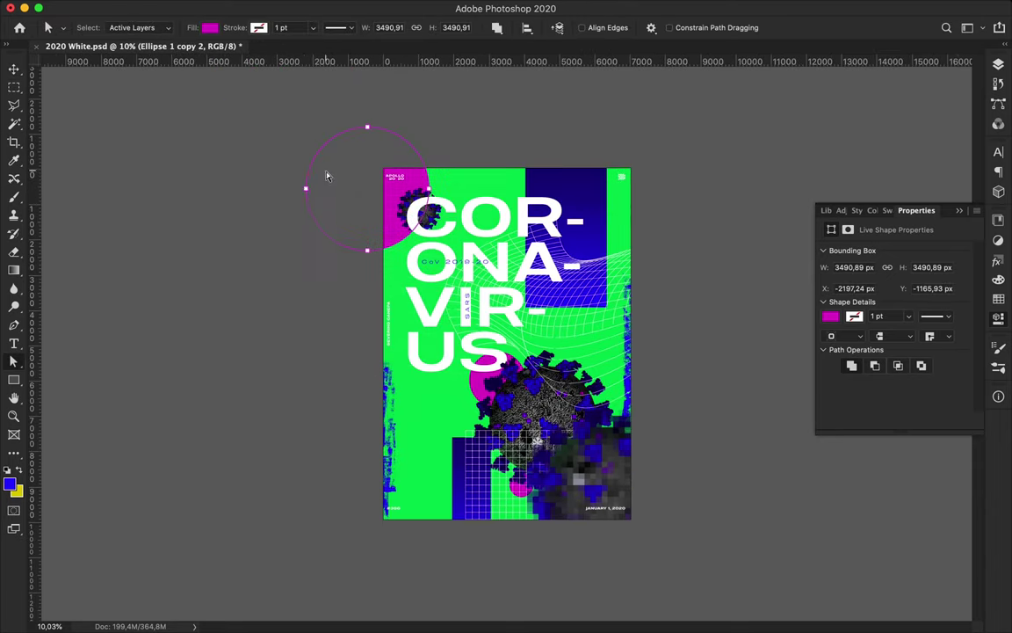
pyautogui.press('Delete')
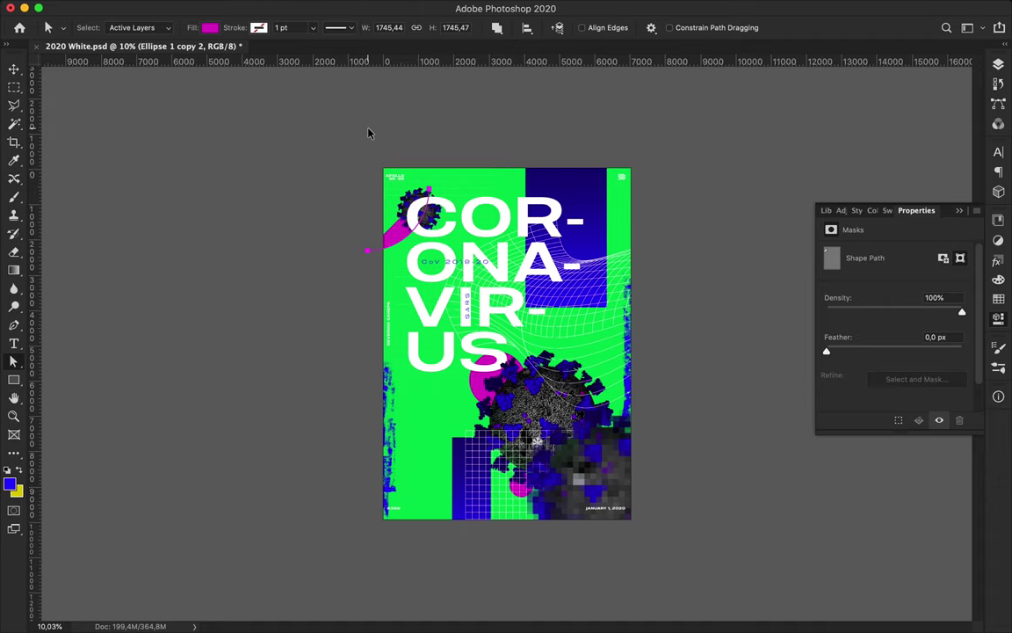
pyautogui.hotkey('ctrl', 'z')
# Cancel a further enlargement of the big circle and nudge the smaller magenta circle
pyautogui.hotkey('ctrl', 't')
pyautogui.moveTo(430, 189)
pyautogui.mouseDown()
pyautogui.moveTo(491, 187)
pyautogui.moveTo(413, 151)
pyautogui.mouseUp()
pyautogui.press('Escape')
pyautogui.hotkey('ctrl', '0')
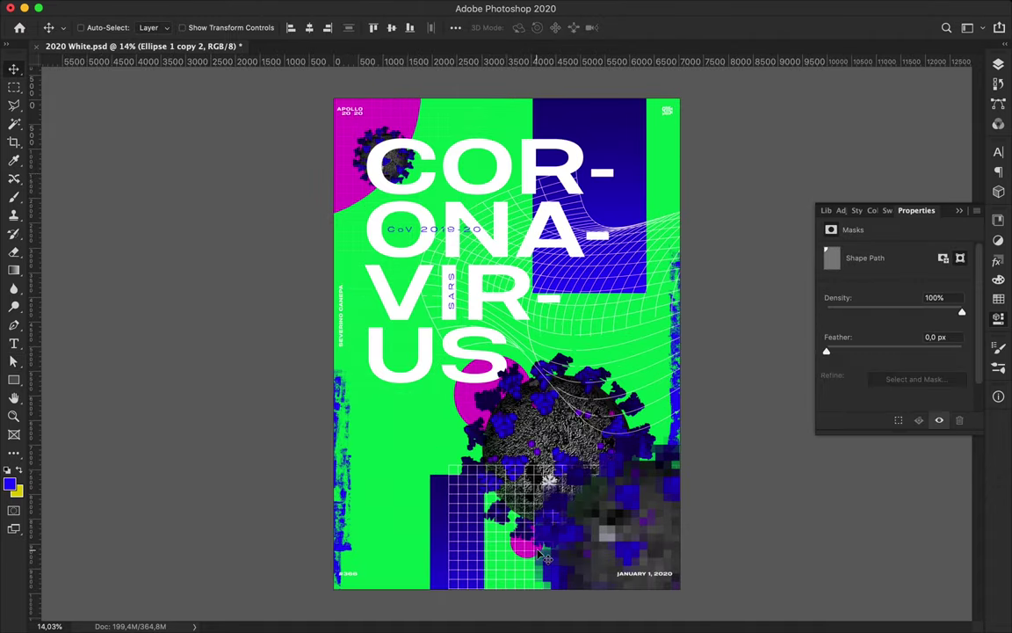
pyautogui.moveTo(481, 499); pyautogui.dragTo(475, 494)
pyautogui.hotkey('ctrl', '+')
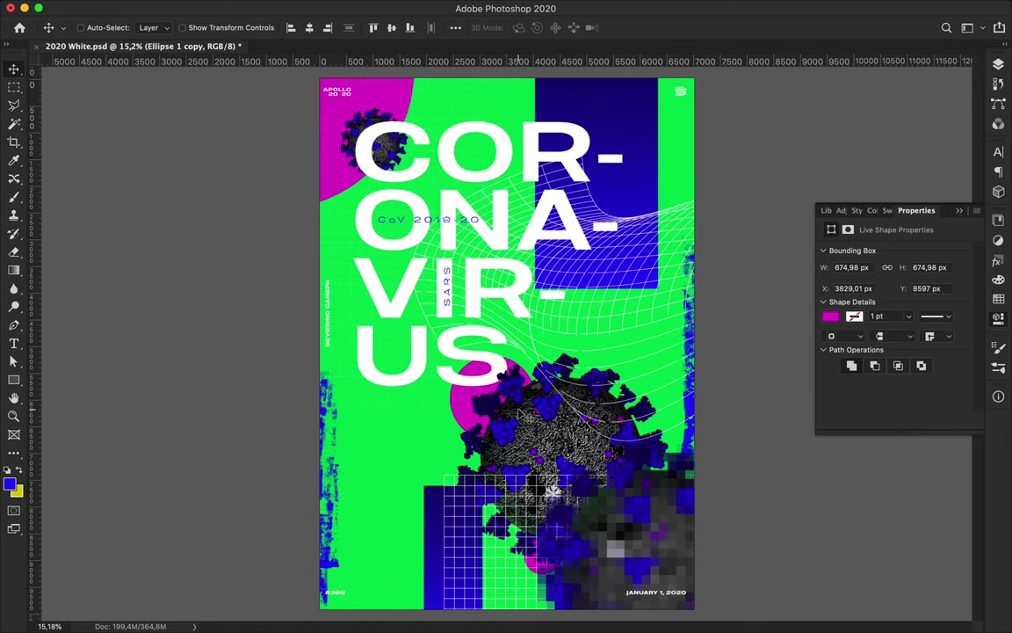
pyautogui.scroll(2, 509, 294)
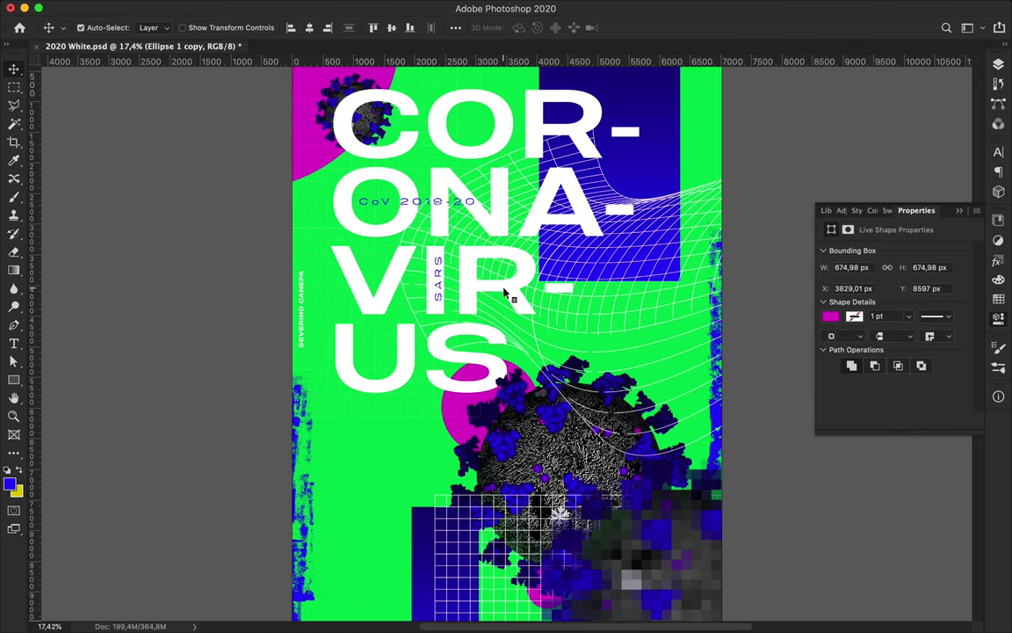
pyautogui.click(441, 289)
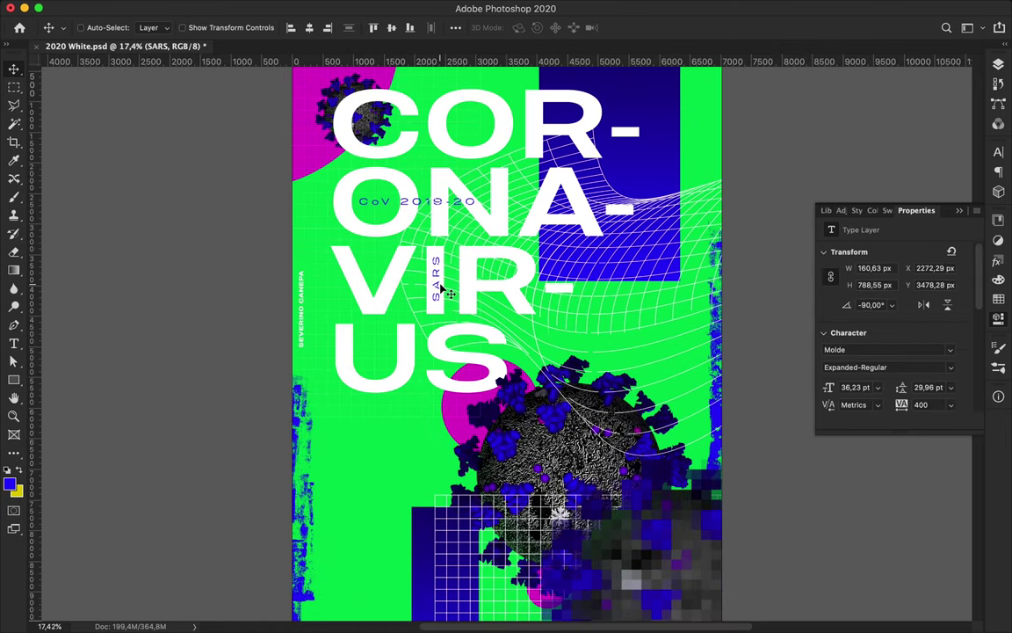
pyautogui.click(627, 305)
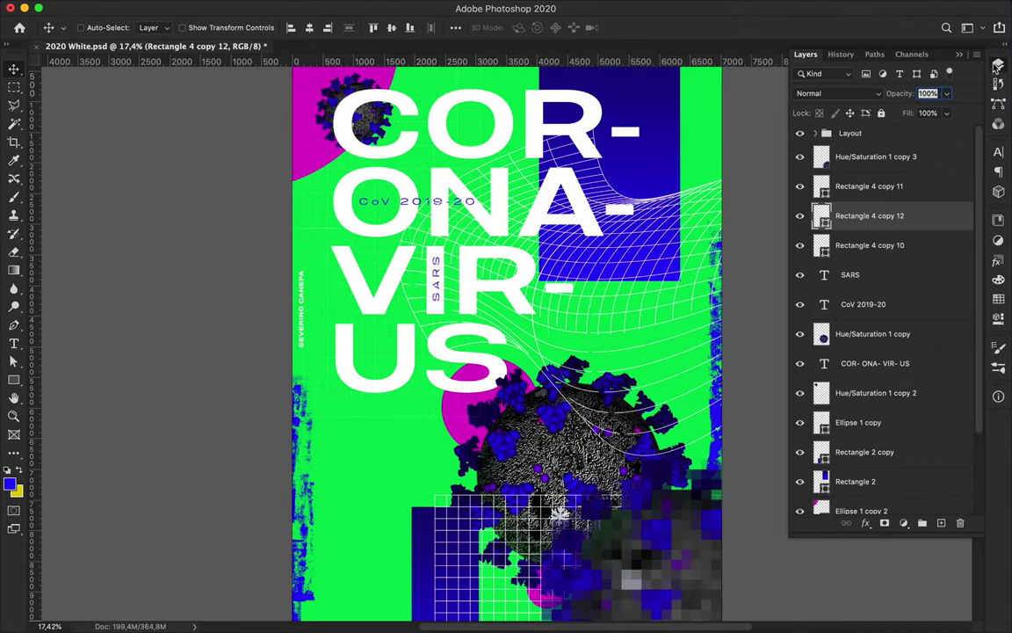
pyautogui.click(799, 215)
pyautogui.click(800, 215)
pyautogui.moveTo(893, 223); pyautogui.dragTo(893, 298)
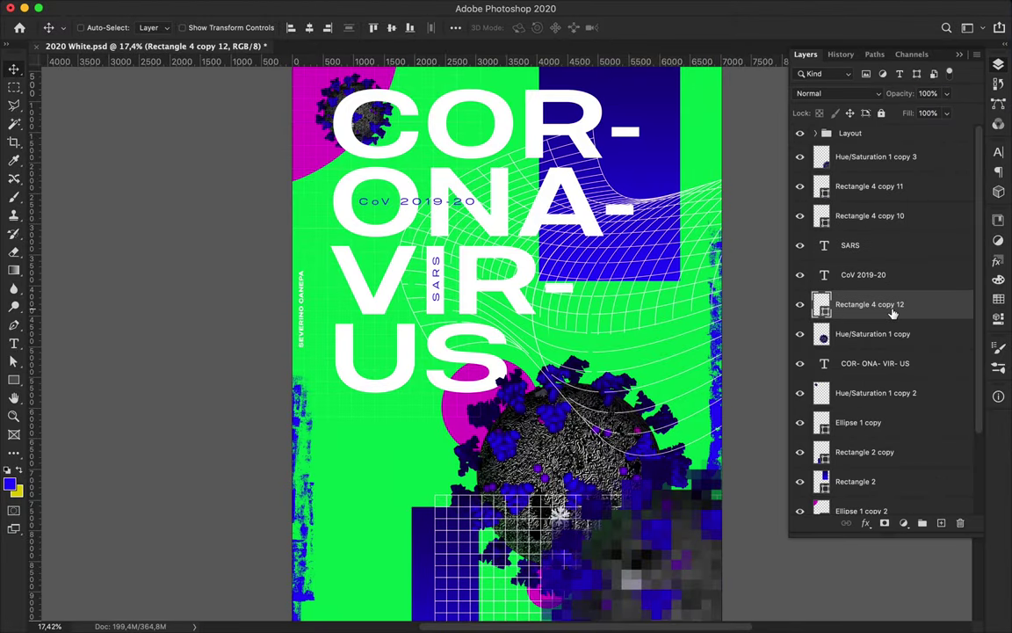
pyautogui.scroll(3, 610, 260)
pyautogui.scroll(-5, 610, 281)
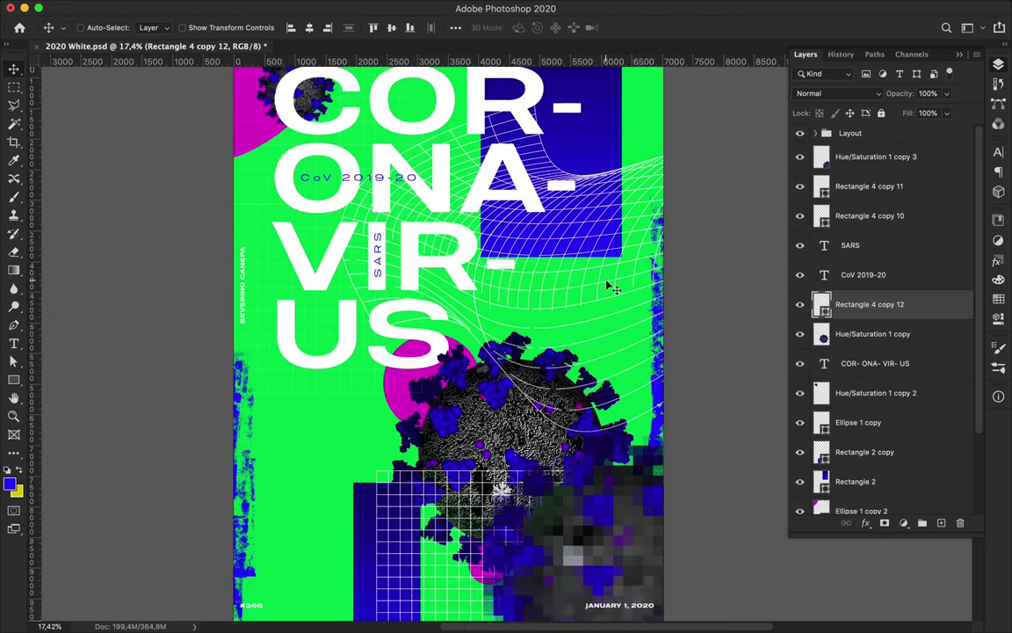
pyautogui.scroll(2, 609, 288)
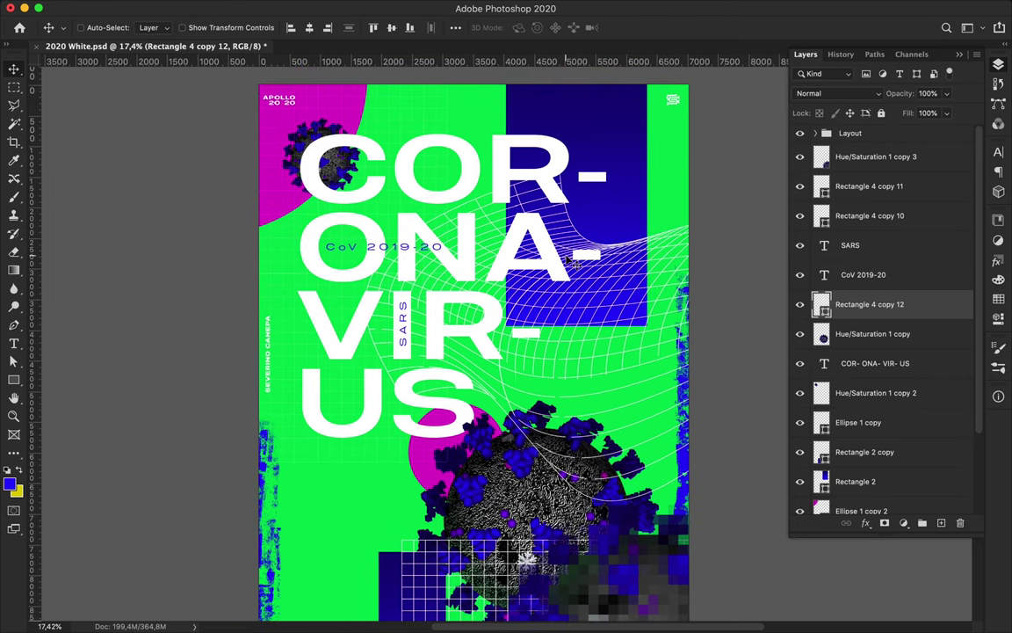
pyautogui.press('u')
pyautogui.moveTo(356, 466); pyautogui.dragTo(362, 503)
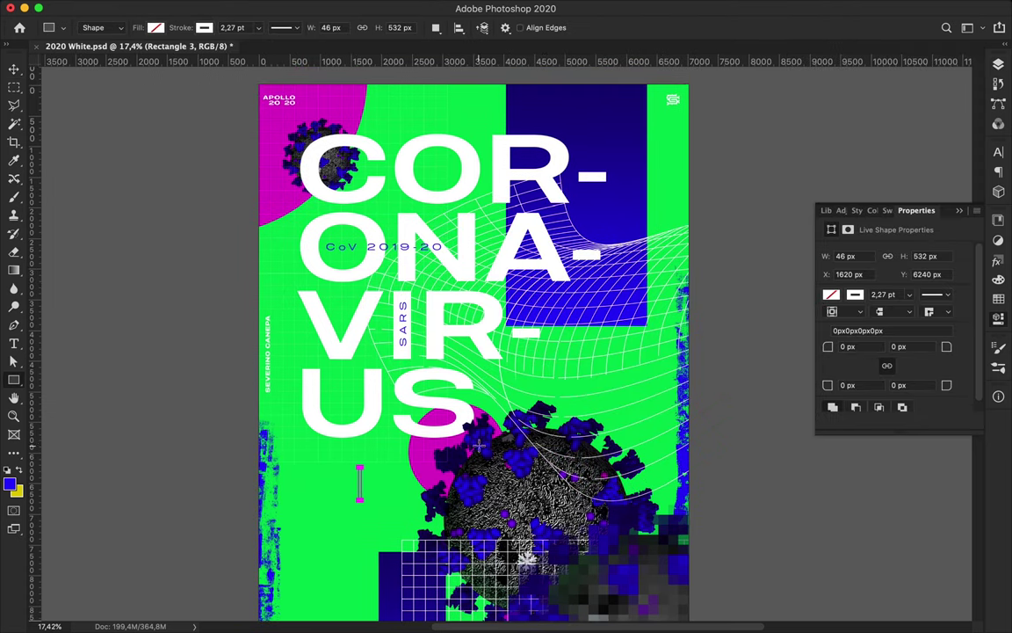
# Give the thin rectangle bar a purple fill
pyautogui.click(204, 28)
pyautogui.click(132, 103)
pyautogui.press('Return')
pyautogui.press('v')
# Alt-drag duplicate purple bars to new spots across the poster
pyautogui.scroll(-5, 334, 470)
pyautogui.moveTo(330, 343)
pyautogui.mouseDown()
pyautogui.moveTo(609, 306)
pyautogui.moveTo(627, 260)
pyautogui.moveTo(470, 529)
pyautogui.mouseUp()
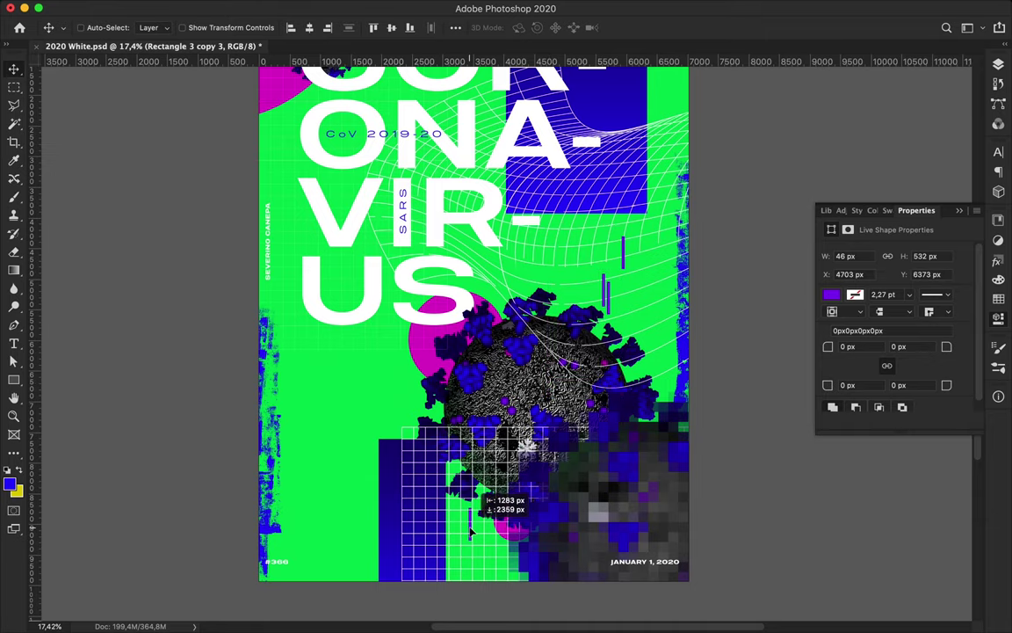
pyautogui.moveTo(470, 530)
pyautogui.mouseDown()
pyautogui.moveTo(624, 232)
pyautogui.moveTo(594, 218)
pyautogui.moveTo(567, 302)
pyautogui.mouseUp()
pyautogui.moveTo(634, 291); pyautogui.dragTo(664, 342)
pyautogui.scroll(5, 665, 343)
pyautogui.moveTo(664, 448)
pyautogui.mouseDown()
pyautogui.moveTo(663, 228)
pyautogui.moveTo(568, 348)
pyautogui.moveTo(567, 333)
pyautogui.moveTo(572, 349)
pyautogui.moveTo(497, 401)
pyautogui.moveTo(632, 417)
pyautogui.moveTo(672, 313)
pyautogui.mouseUp()
# Place another bar copy at the right edge and start duplicating the CORONA-VIRUS headline
pyautogui.moveTo(672, 313); pyautogui.dragTo(665, 327)
pyautogui.scroll(-3, 657, 358)
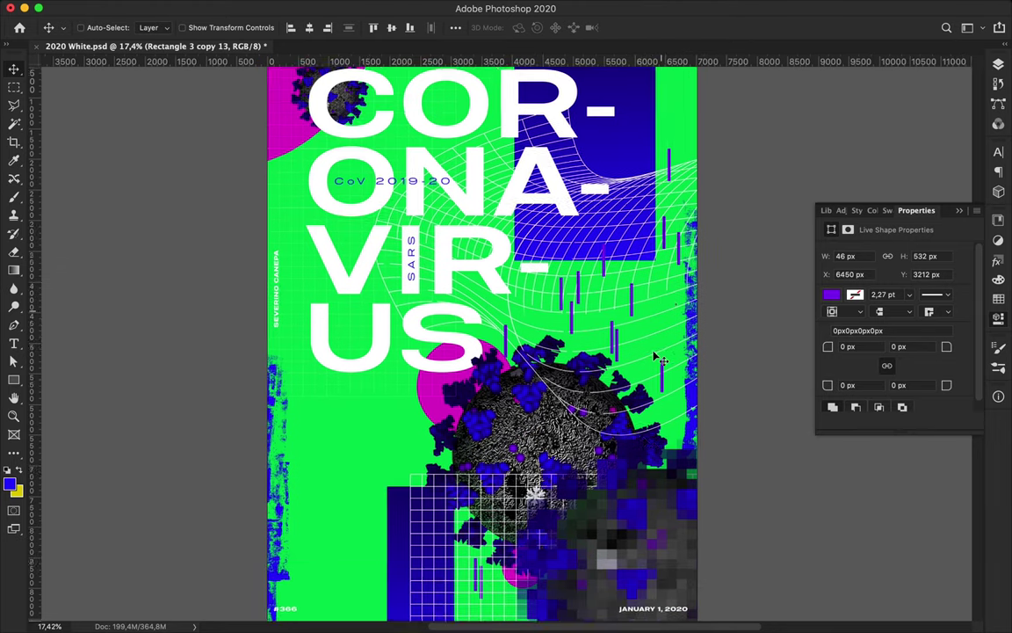
pyautogui.scroll(-3, 615, 360)
pyautogui.scroll(3, 571, 365)
pyautogui.scroll(2, 527, 369)
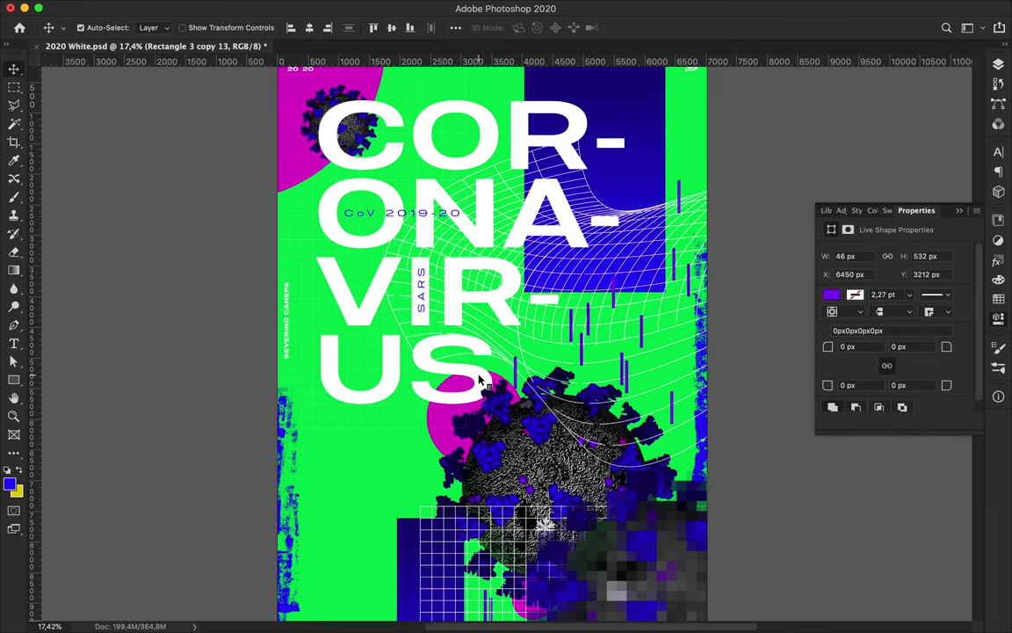
pyautogui.moveTo(480, 379); pyautogui.dragTo(486, 418)
# Drop the headline copy and change its text colour to blue from the swatches
pyautogui.moveTo(505, 435); pyautogui.dragTo(505, 436)
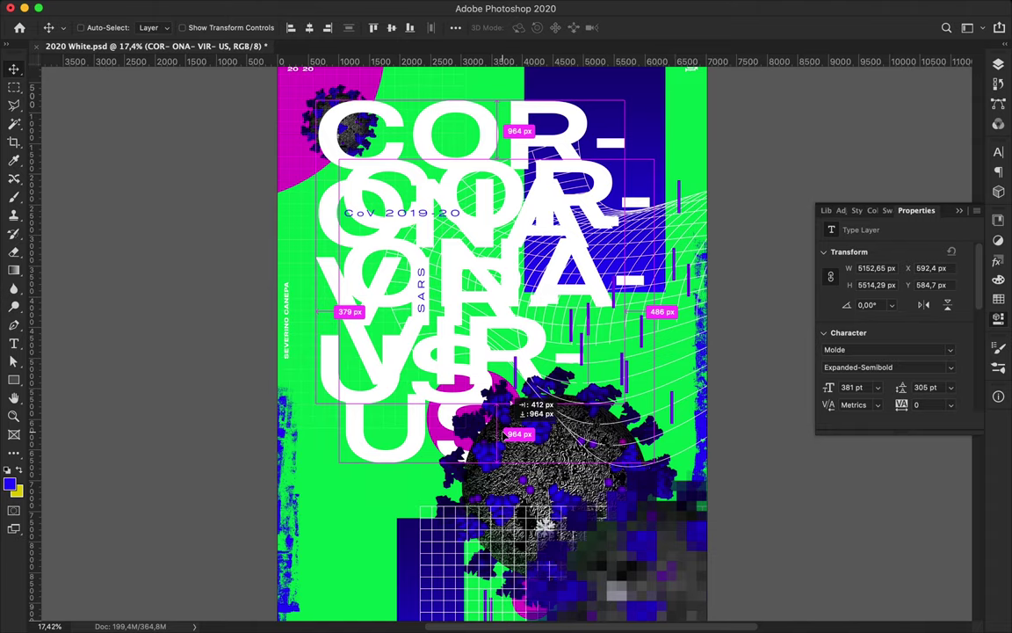
pyautogui.press('i')
pyautogui.press('v')
pyautogui.press('t')
pyautogui.click(537, 27)
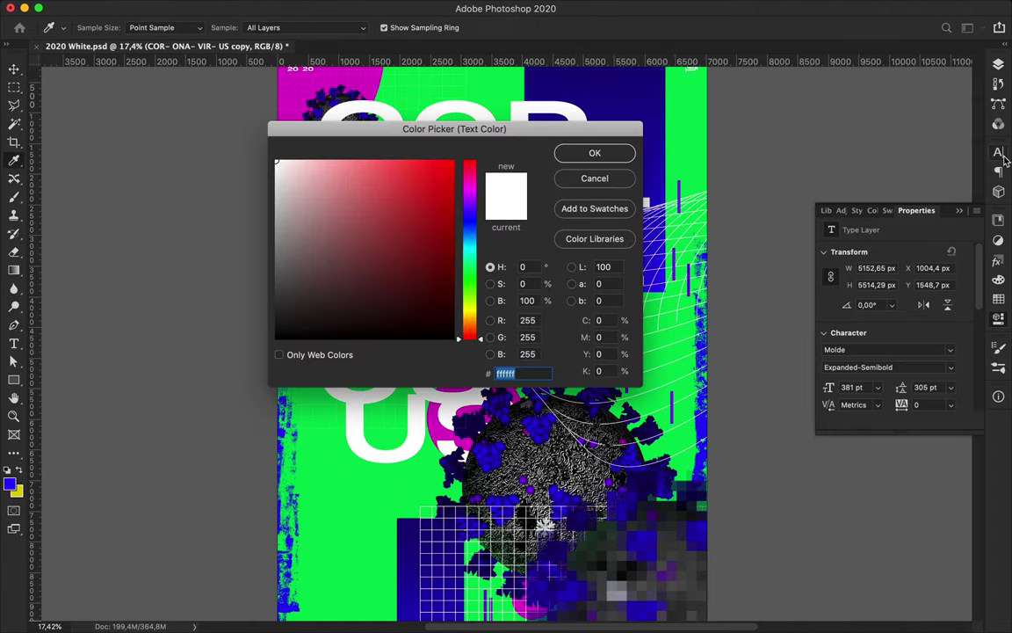
pyautogui.click(998, 300)
pyautogui.click(827, 229)
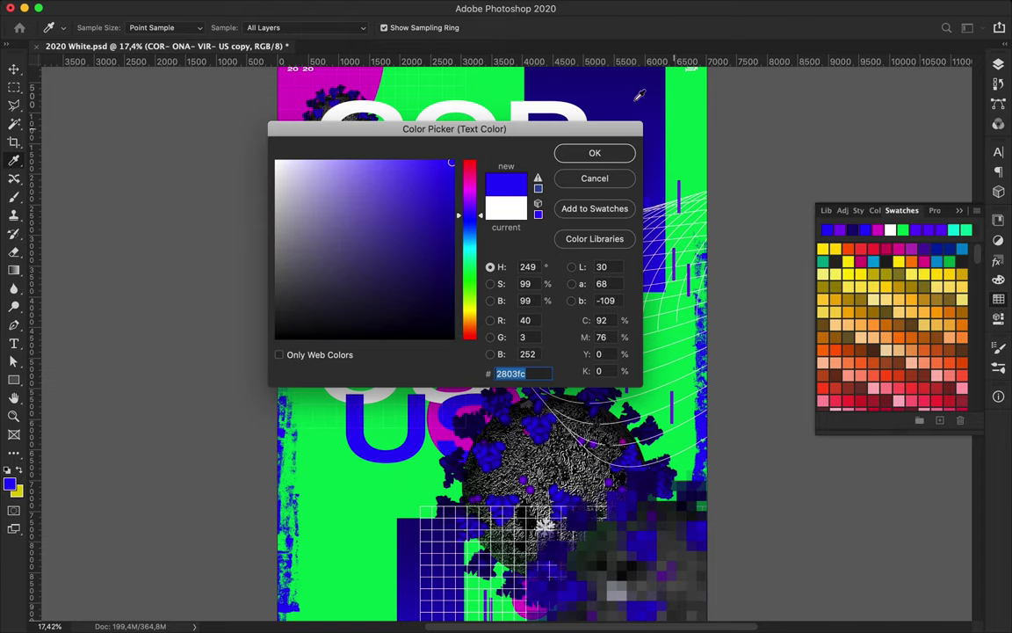
pyautogui.click(594, 153)
# Move the blue headline copy behind the white title and nudge it up as a shadow
pyautogui.press('v')
pyautogui.click(998, 64)
pyautogui.scroll(-3, 887, 220)
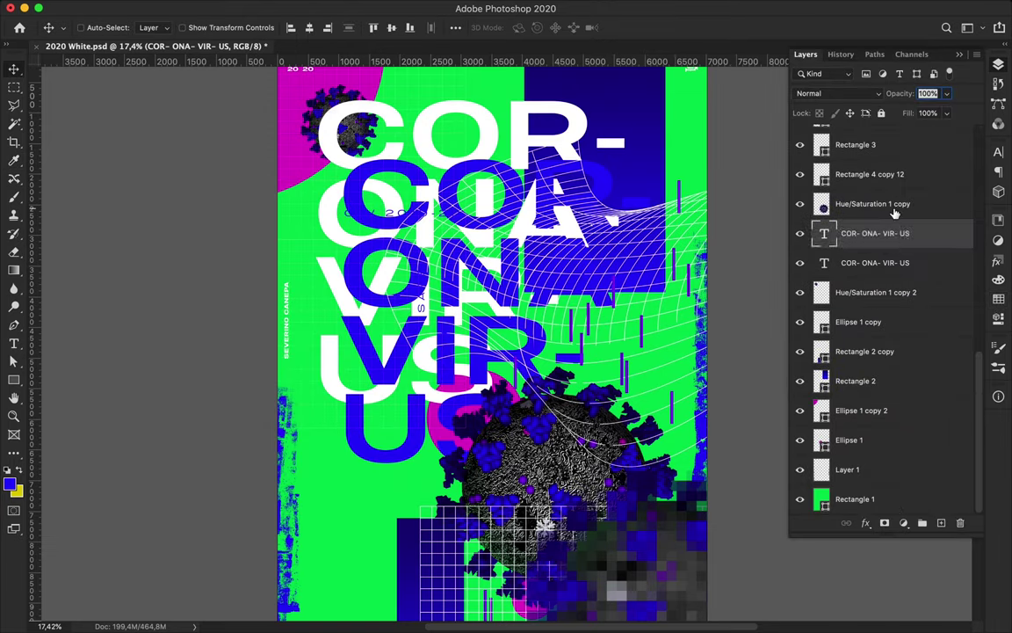
pyautogui.click(884, 268)
pyautogui.moveTo(505, 212); pyautogui.dragTo(507, 175)
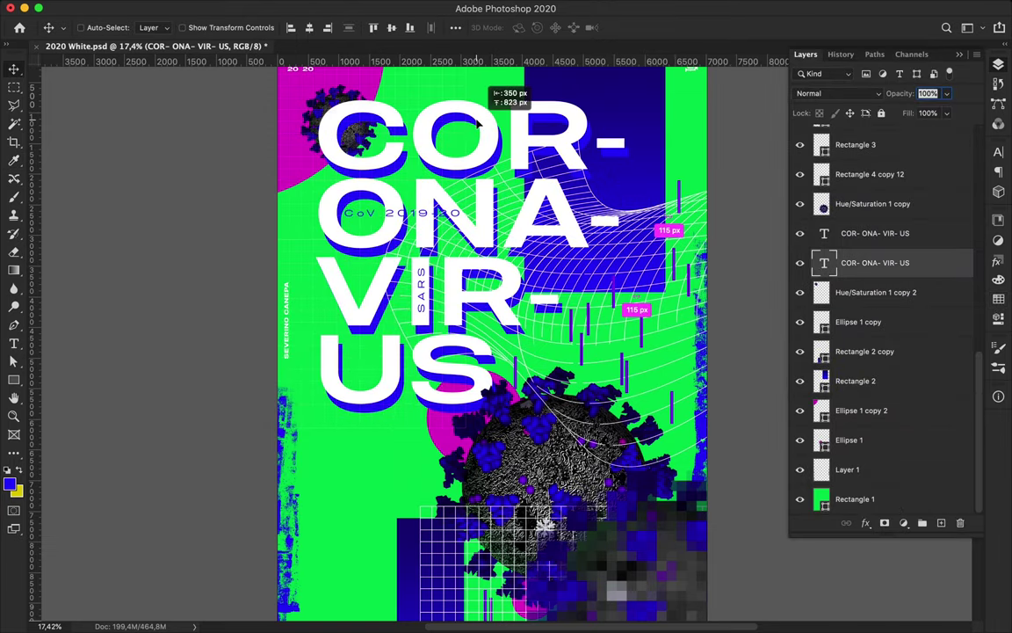
pyautogui.scroll(1, 507, 175)
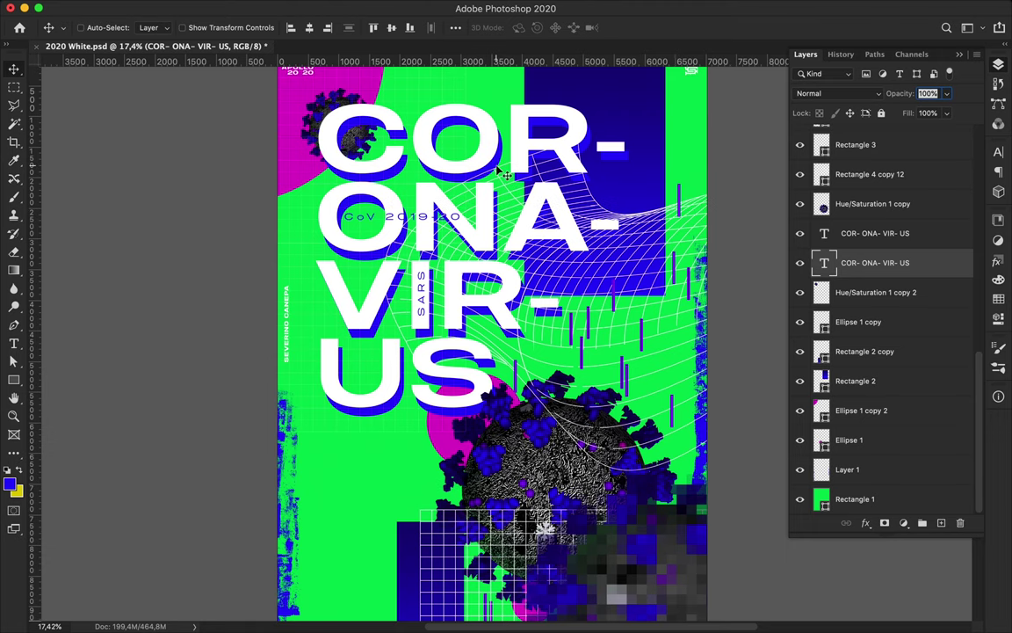
pyautogui.press('Up')
pyautogui.press('Up')
pyautogui.press('Up')
pyautogui.press('Up')
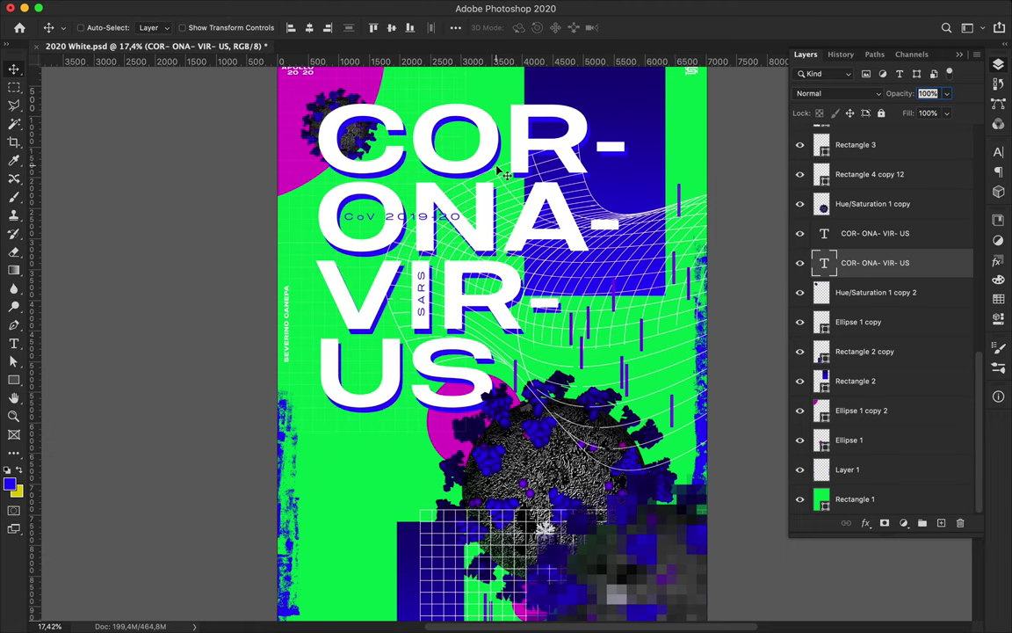
pyautogui.scroll(-3, 507, 175)
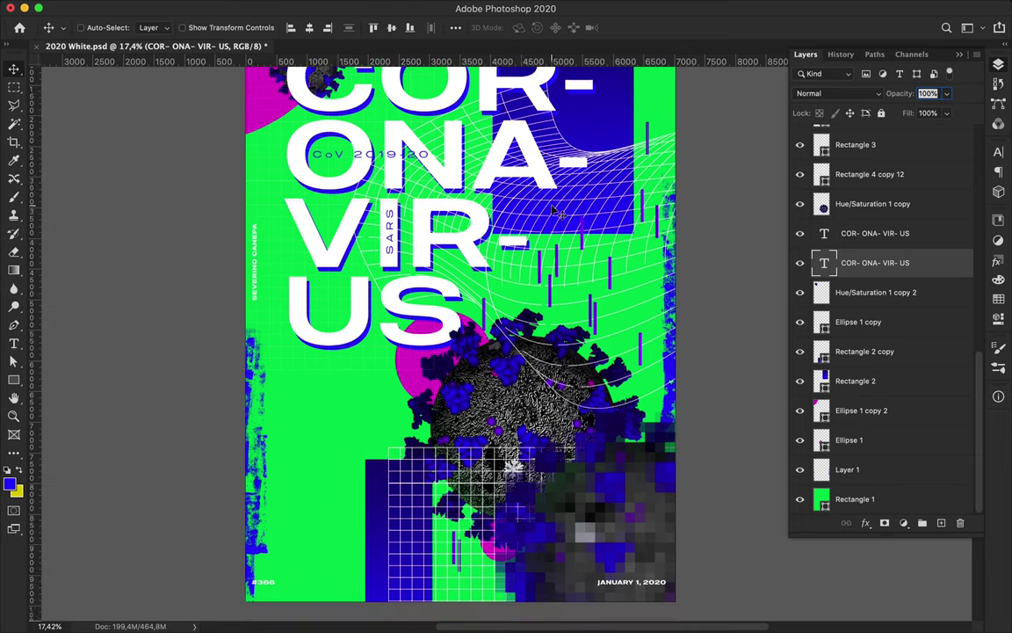
# Lasso a piece of the Hue/Saturation 1 copy virus, copy it to a layer, shift it up
pyautogui.hotkey('alt', ']')
pyautogui.hotkey('alt', ']')
pyautogui.press('l')
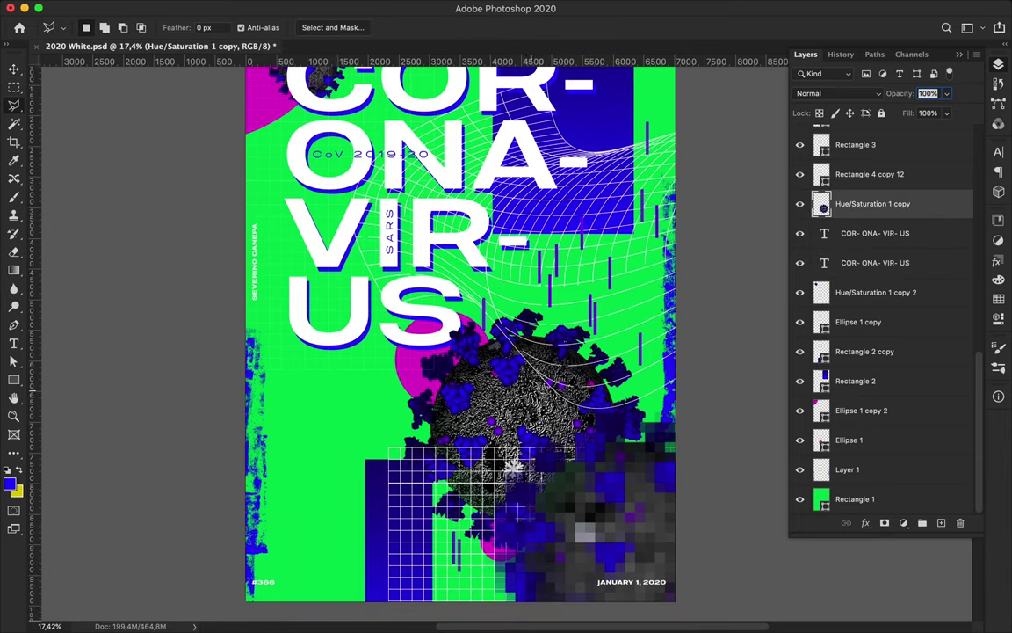
pyautogui.click(479, 395)
pyautogui.doubleClick(553, 313)
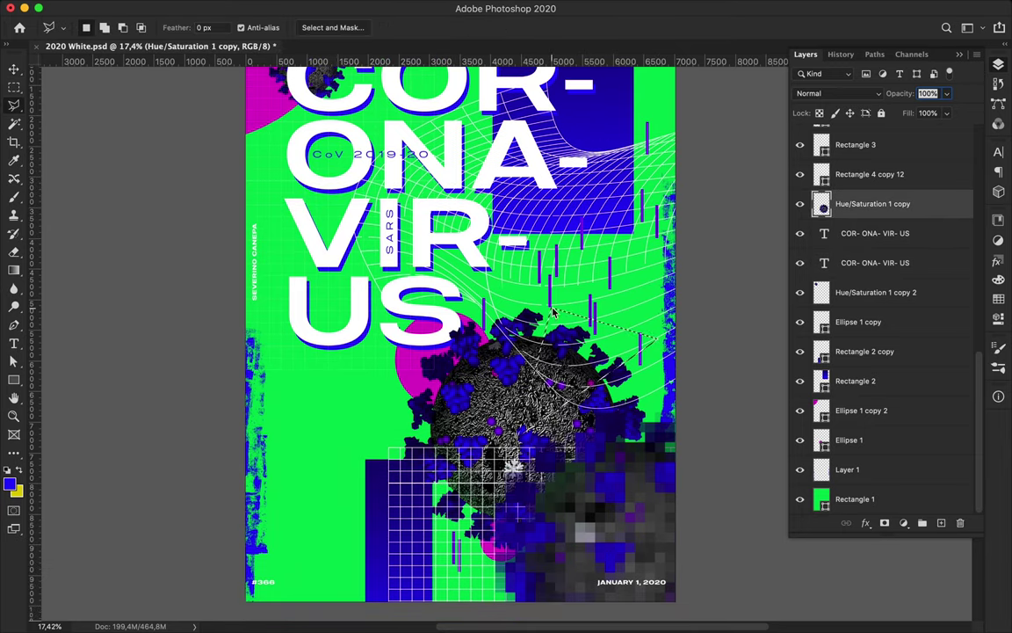
pyautogui.hotkey('ctrl', 'j')
pyautogui.press('v')
pyautogui.moveTo(563, 364); pyautogui.dragTo(571, 351)
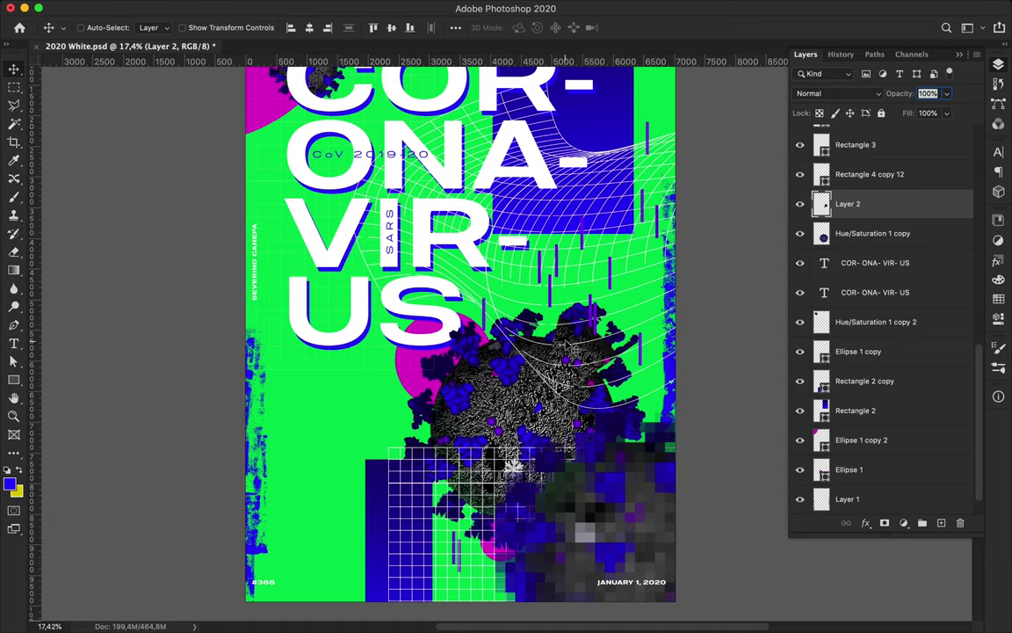
# Paint a dark blue brush stamp over the virus on a new empty layer
pyautogui.click(943, 524)
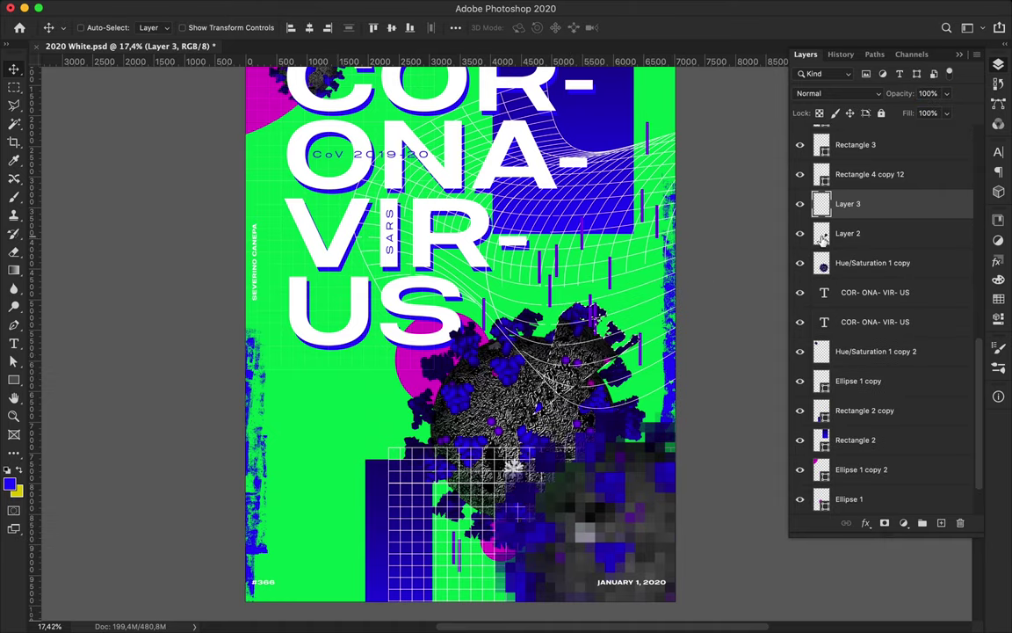
pyautogui.press('b')
pyautogui.click(11, 483)
pyautogui.click(424, 289)
pyautogui.click(594, 152)
pyautogui.click(536, 326)
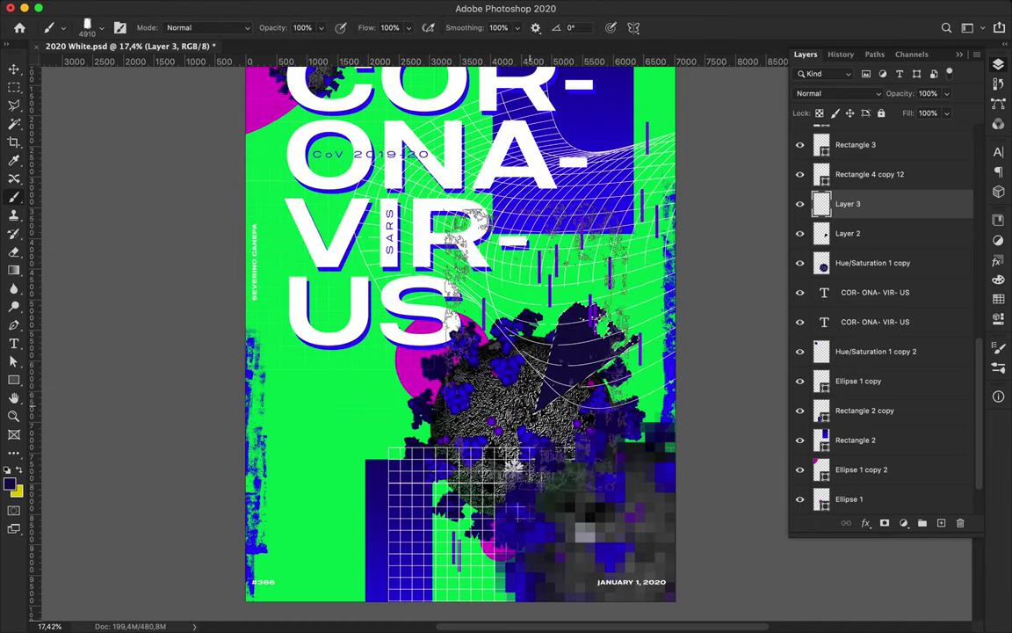
# Soften the stamp with a 97.2 px Gaussian Blur
pyautogui.press('m')
pyautogui.click(329, 8)
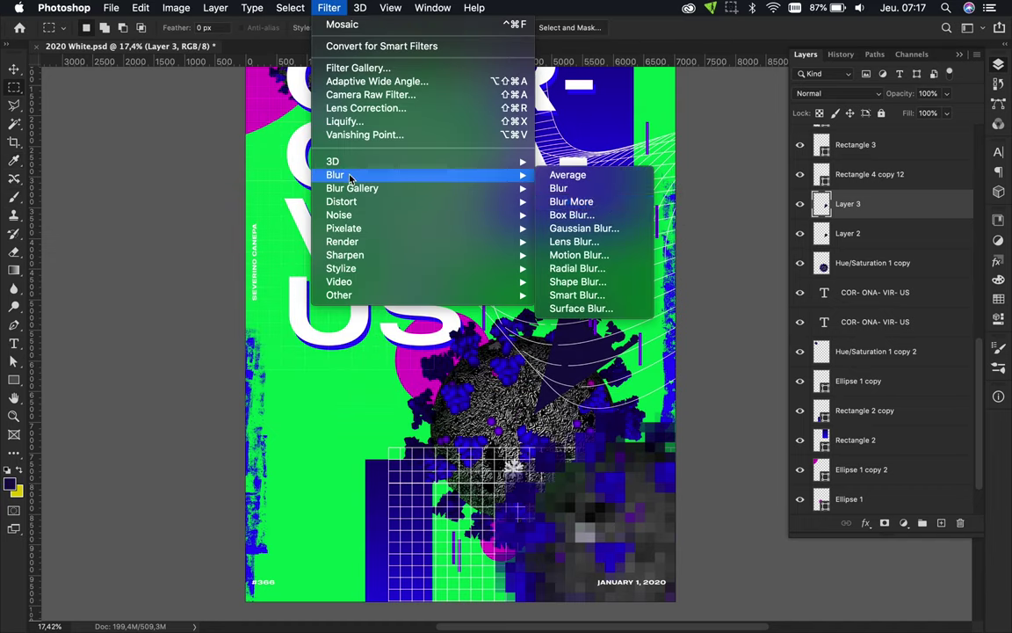
pyautogui.click(541, 211)
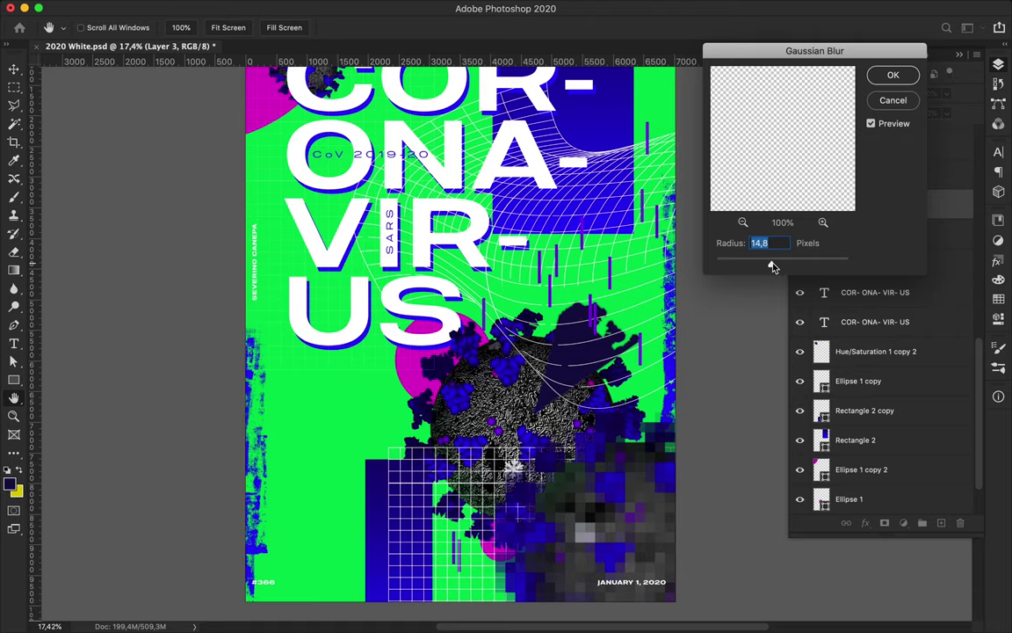
pyautogui.moveTo(790, 265); pyautogui.dragTo(796, 264)
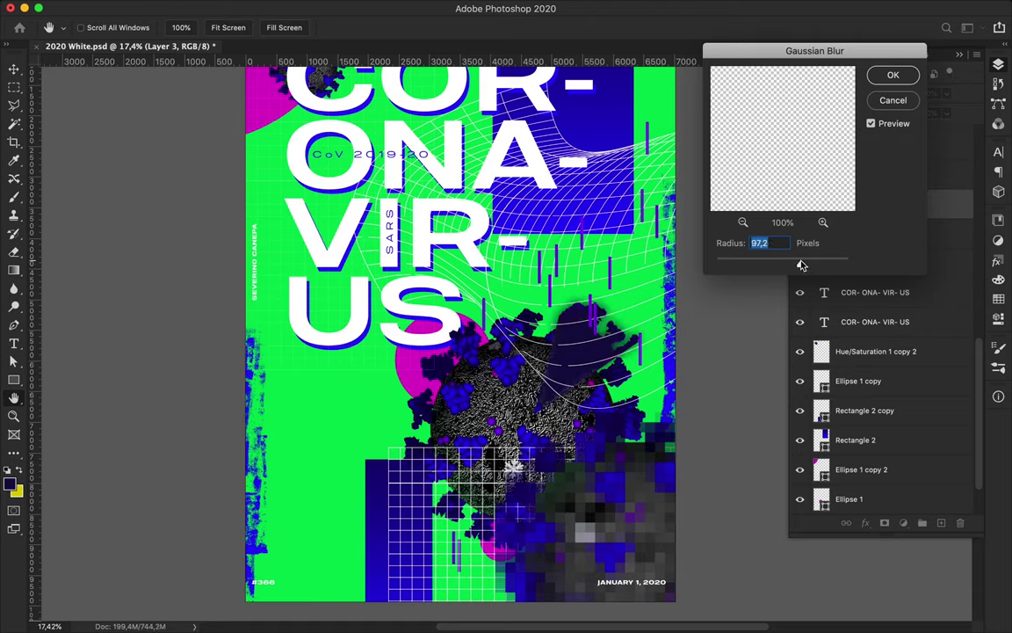
pyautogui.click(893, 76)
# Move the blurred shadow layer under Layer 2 and position it on the virus
pyautogui.moveTo(806, 206); pyautogui.dragTo(902, 235)
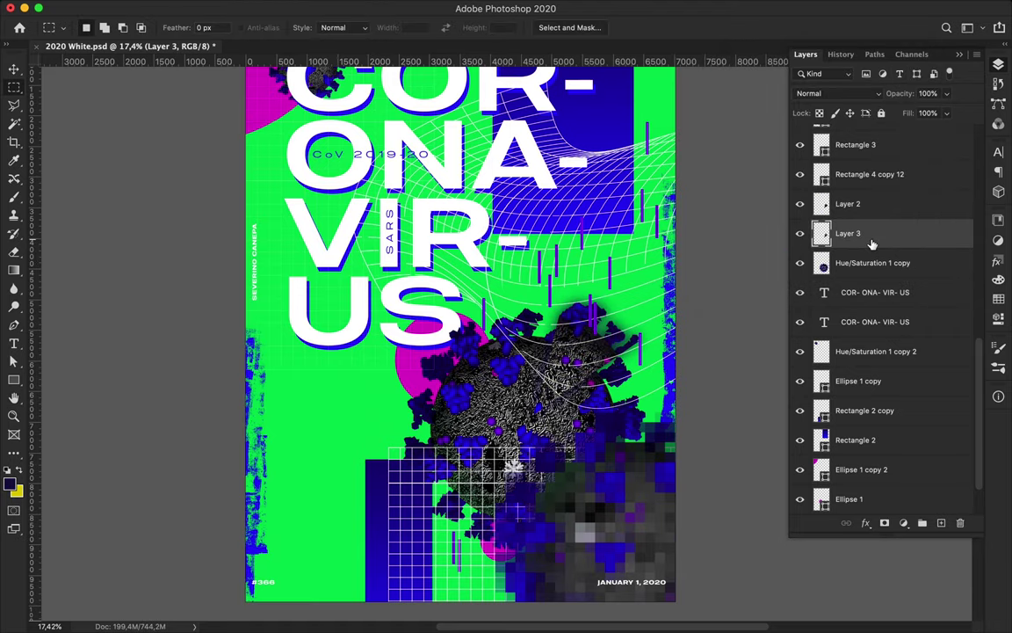
pyautogui.press('v')
pyautogui.moveTo(592, 312)
pyautogui.mouseDown()
pyautogui.moveTo(606, 328)
pyautogui.moveTo(608, 312)
pyautogui.mouseUp()
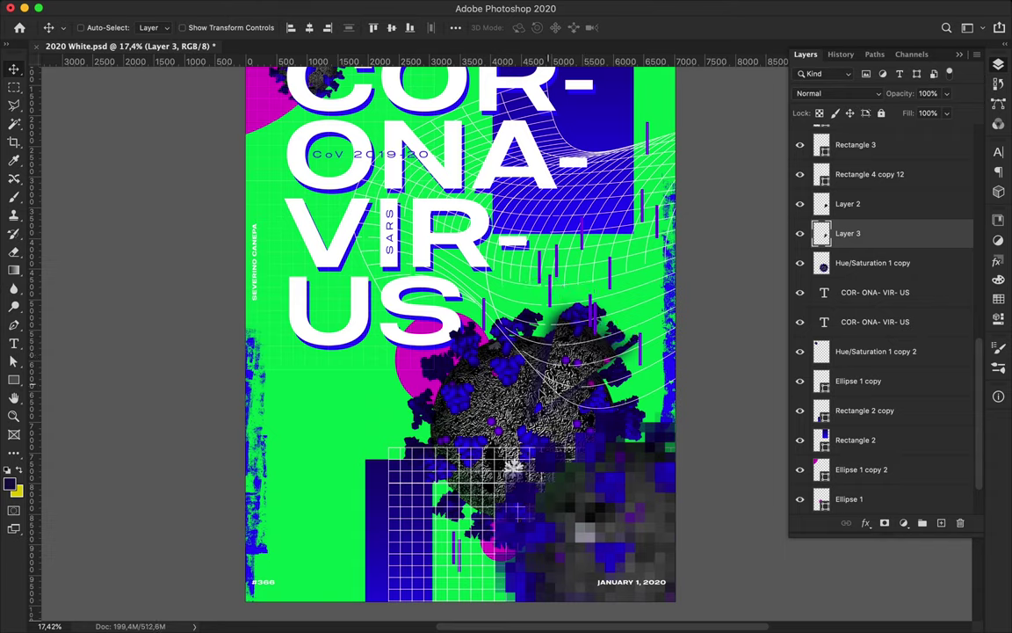
pyautogui.hotkey('alt', '[')
pyautogui.press('l')
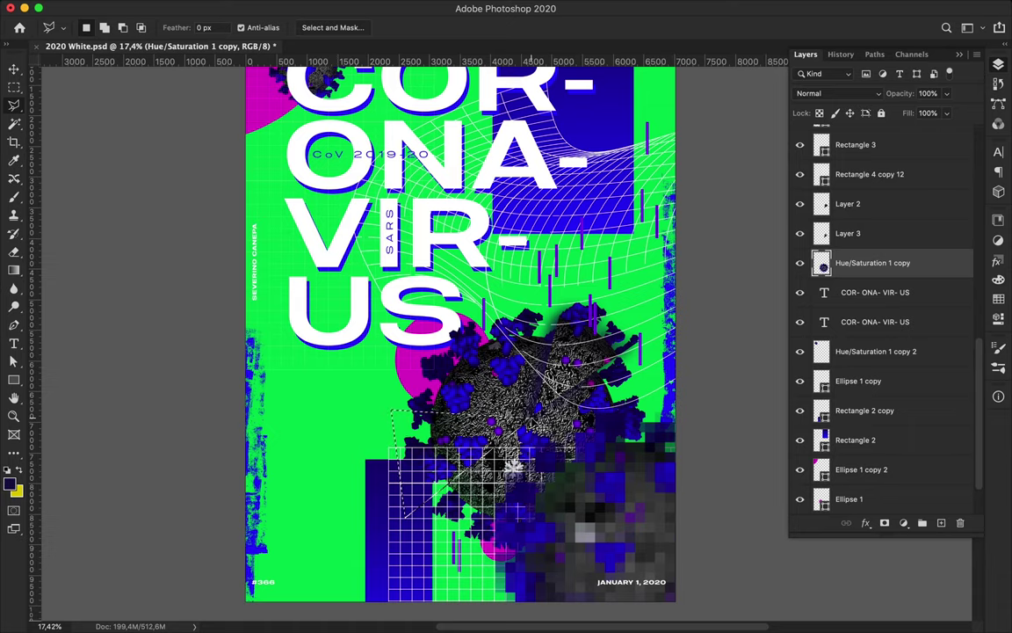
# Copy the lassoed virus area to Layer 4 and move it to the top of the stack
pyautogui.hotkey('ctrl', 'j')
pyautogui.press('v')
pyautogui.moveTo(855, 145)
pyautogui.mouseDown()
pyautogui.moveTo(874, 134)
pyautogui.moveTo(869, 163)
pyautogui.mouseUp()
pyautogui.moveTo(481, 444)
pyautogui.mouseDown()
pyautogui.moveTo(425, 452)
pyautogui.moveTo(439, 453)
pyautogui.mouseUp()
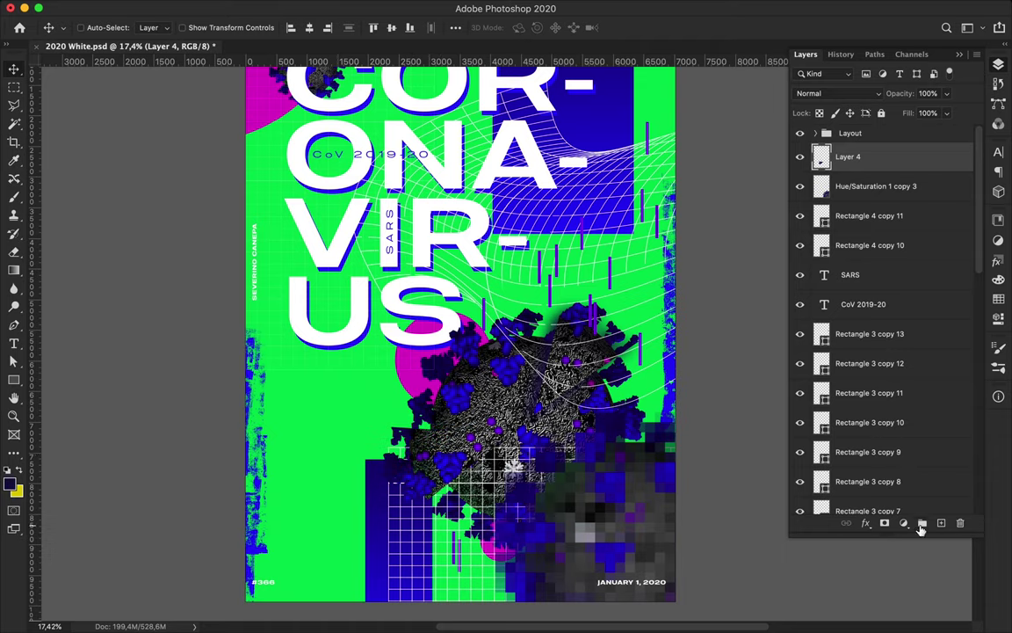
# Paint a stamp on a new layer, reapply Gaussian Blur, and place it beneath Layer 4
pyautogui.click(941, 523)
pyautogui.press('b')
pyautogui.click(404, 439)
pyautogui.press('v')
pyautogui.click(330, 7)
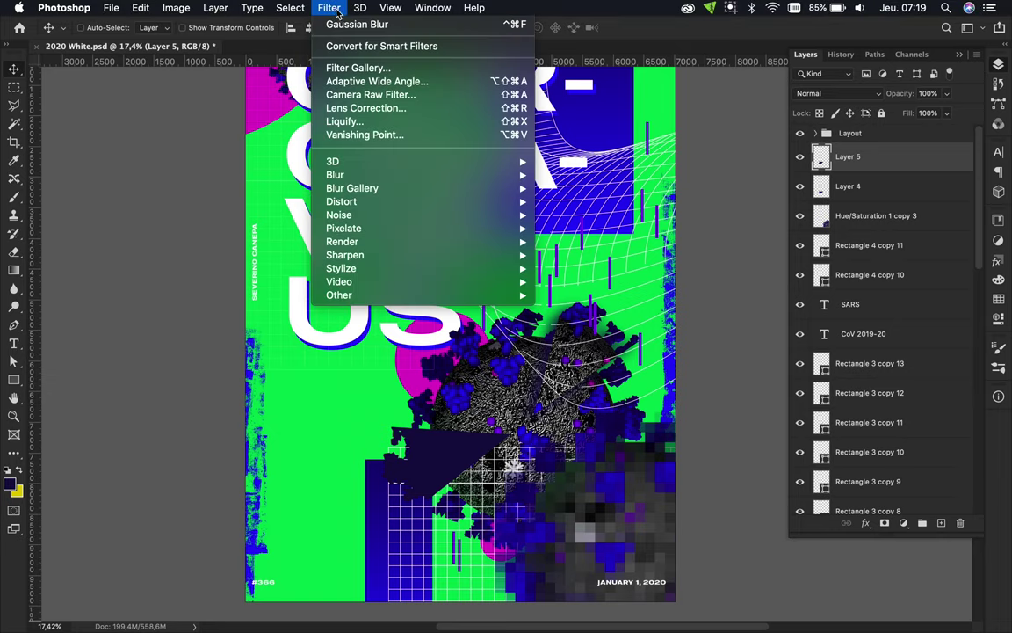
pyautogui.click(344, 25)
pyautogui.moveTo(848, 157); pyautogui.dragTo(866, 199)
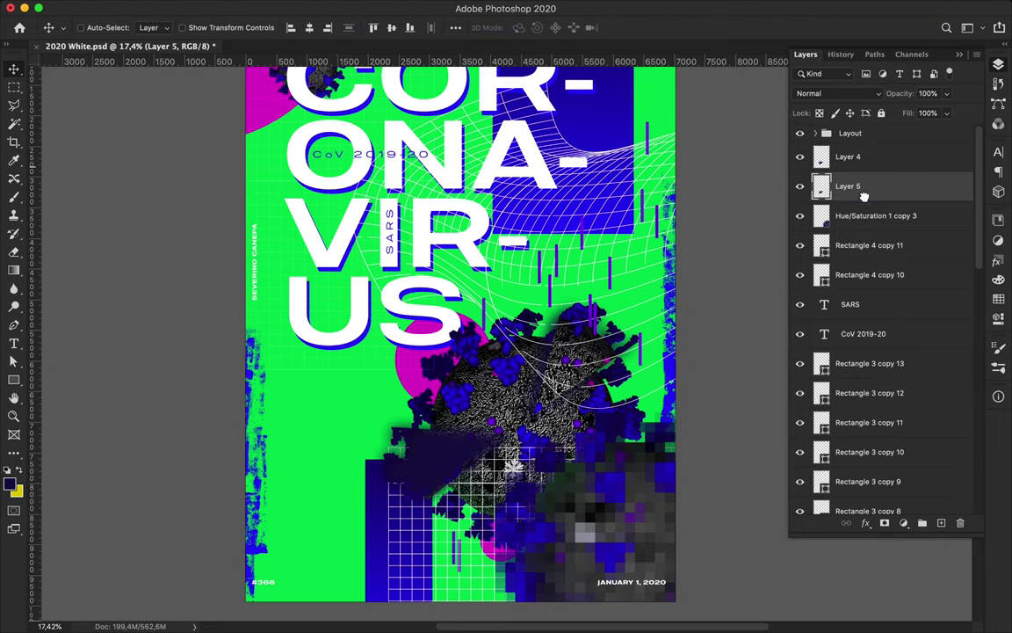
pyautogui.moveTo(453, 430)
pyautogui.mouseDown()
pyautogui.moveTo(470, 435)
pyautogui.moveTo(466, 406)
pyautogui.mouseUp()
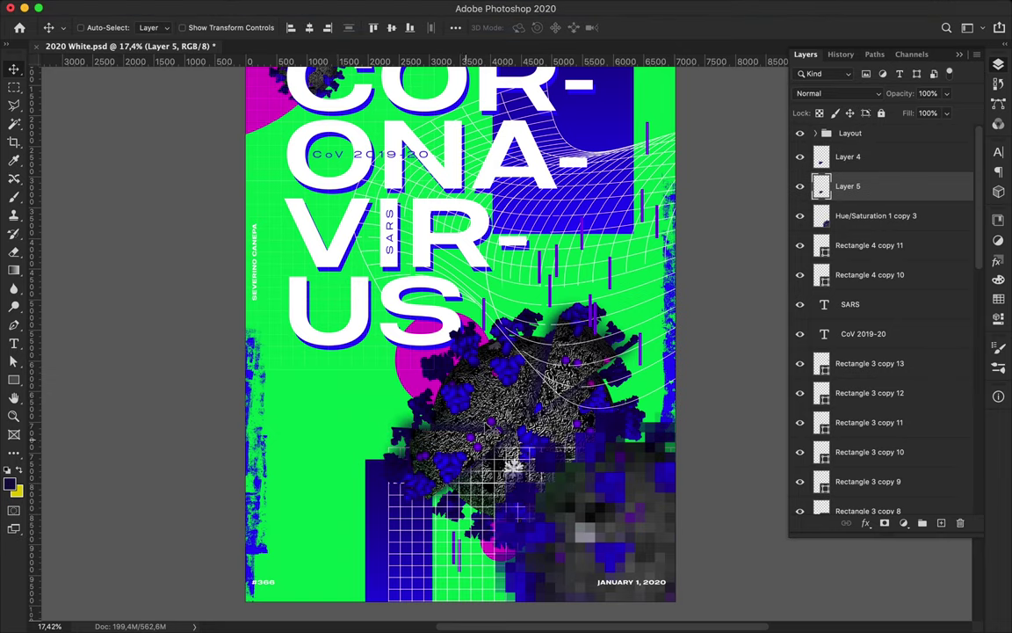
pyautogui.scroll(-2, 457, 378)
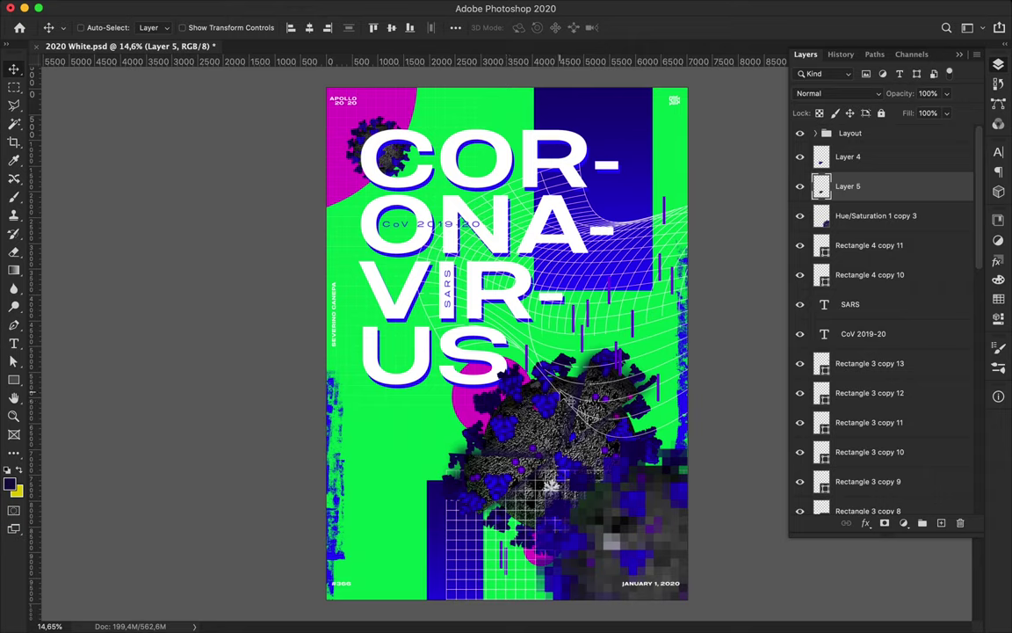
# Lasso a triangle of virus texture, copy it to a layer, and move it beside ONA
pyautogui.keyDown('ctrl'); pyautogui.click(496, 392); pyautogui.keyUp('ctrl')
pyautogui.press('l')
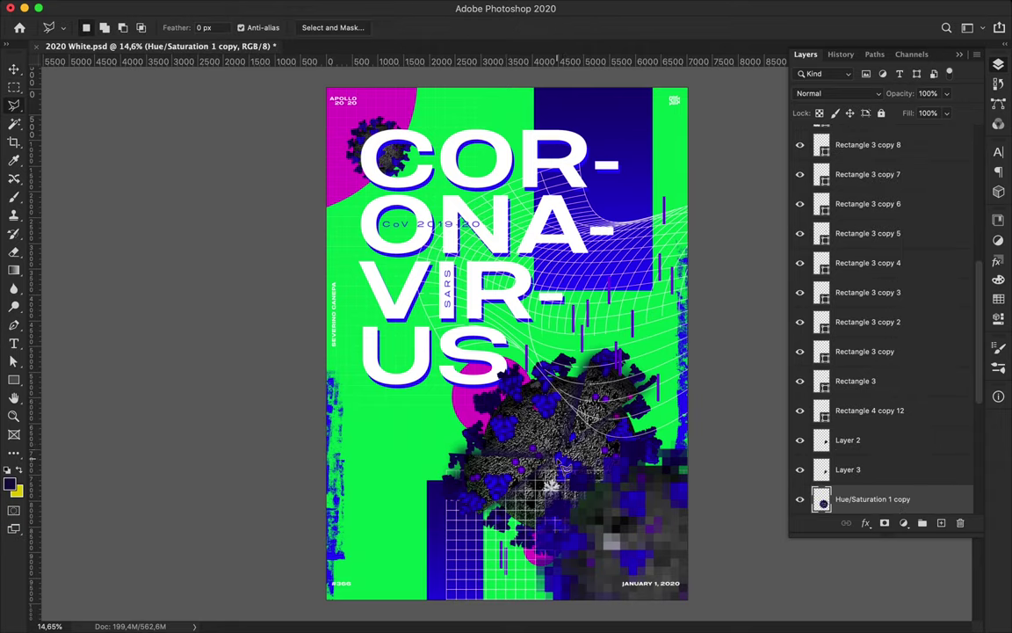
pyautogui.click(533, 339)
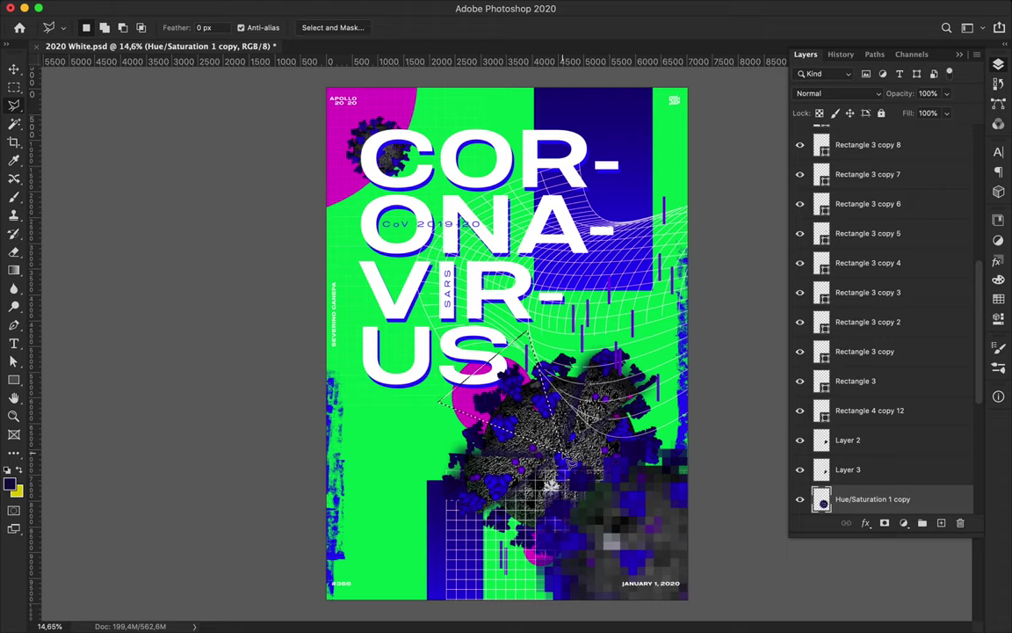
pyautogui.click(494, 339)
pyautogui.click(439, 437)
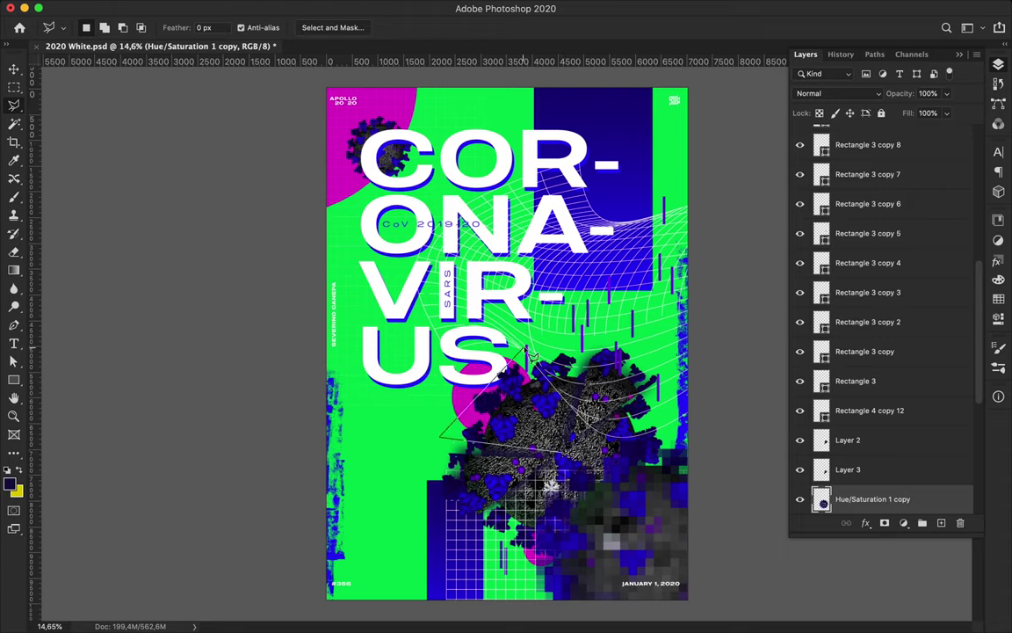
pyautogui.click(494, 339)
pyautogui.hotkey('ctrl', 'j')
pyautogui.moveTo(505, 396); pyautogui.dragTo(376, 274)
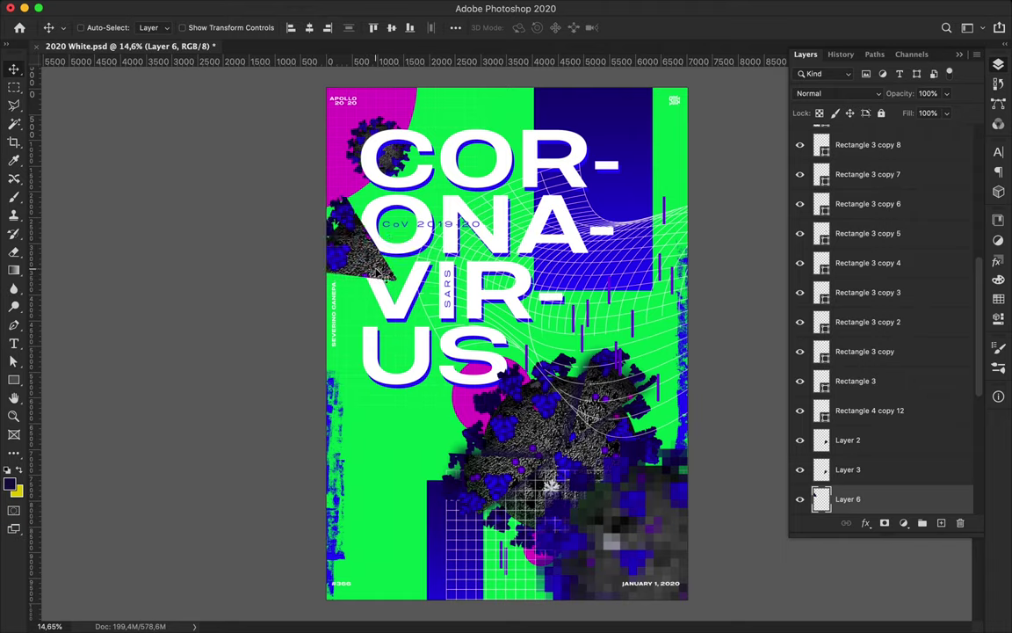
# Stack Layer 3 and Layer 5 under the triangle layer and clip Layer 5 into it
pyautogui.scroll(-3, 848, 402)
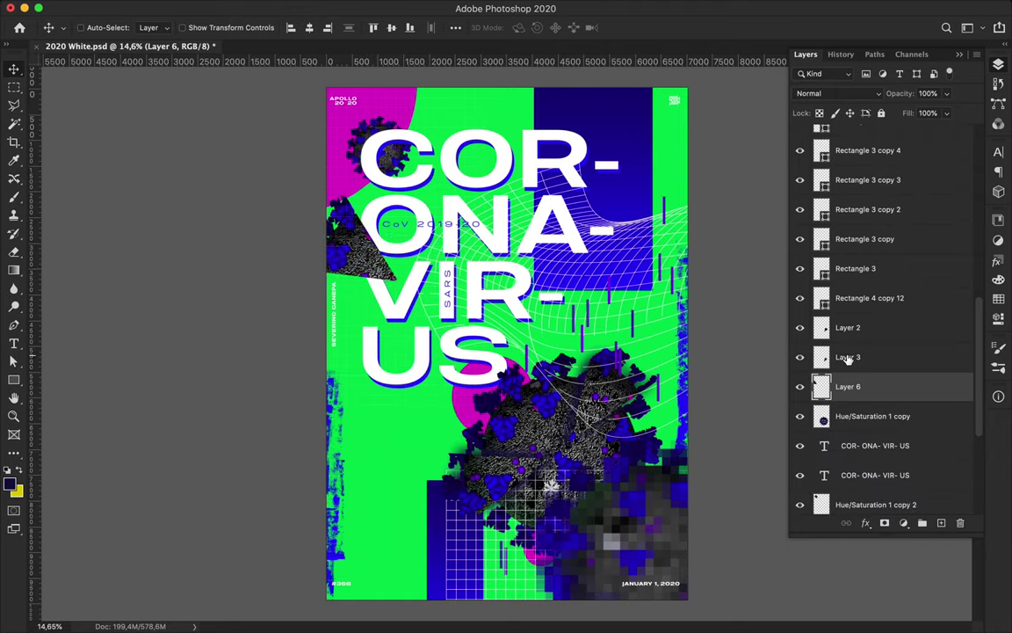
pyautogui.moveTo(848, 360); pyautogui.dragTo(843, 393)
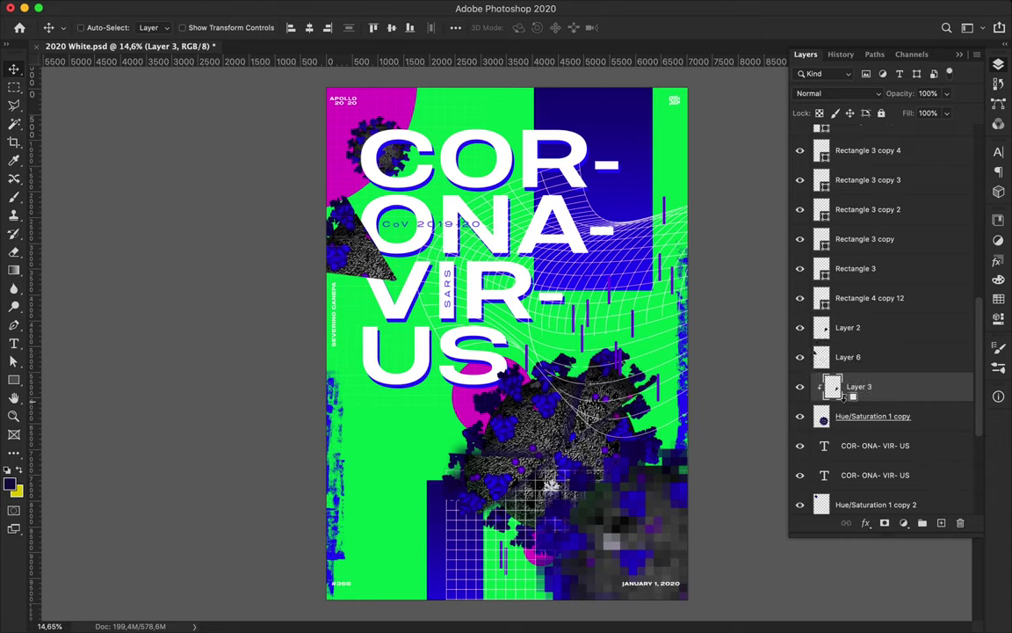
pyautogui.hotkey('alt', '.')
pyautogui.moveTo(862, 146); pyautogui.dragTo(862, 233)
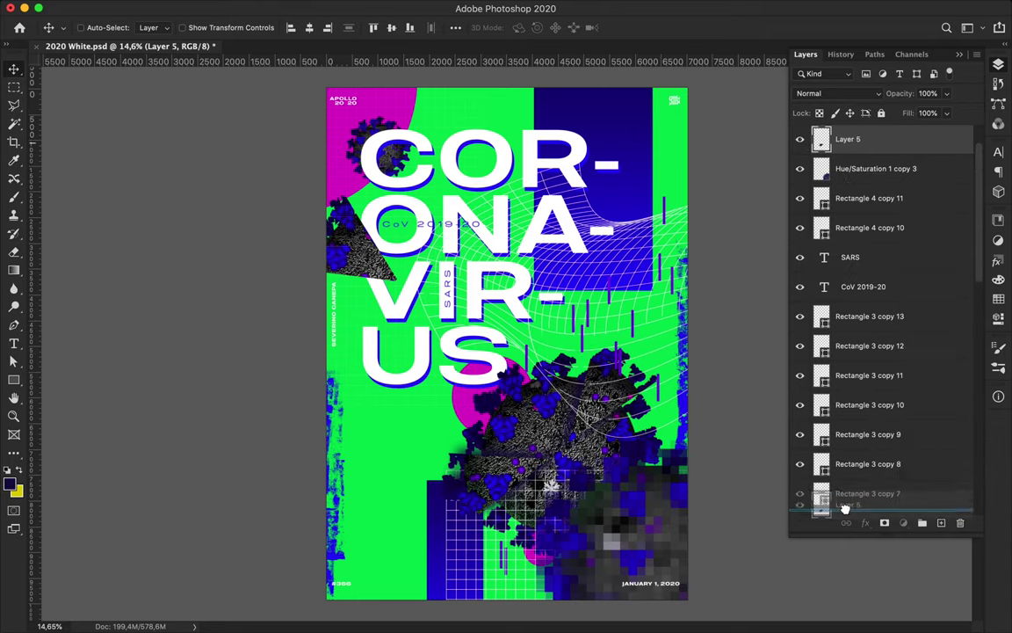
pyautogui.keyDown('alt'); pyautogui.click(848, 219); pyautogui.keyUp('alt')
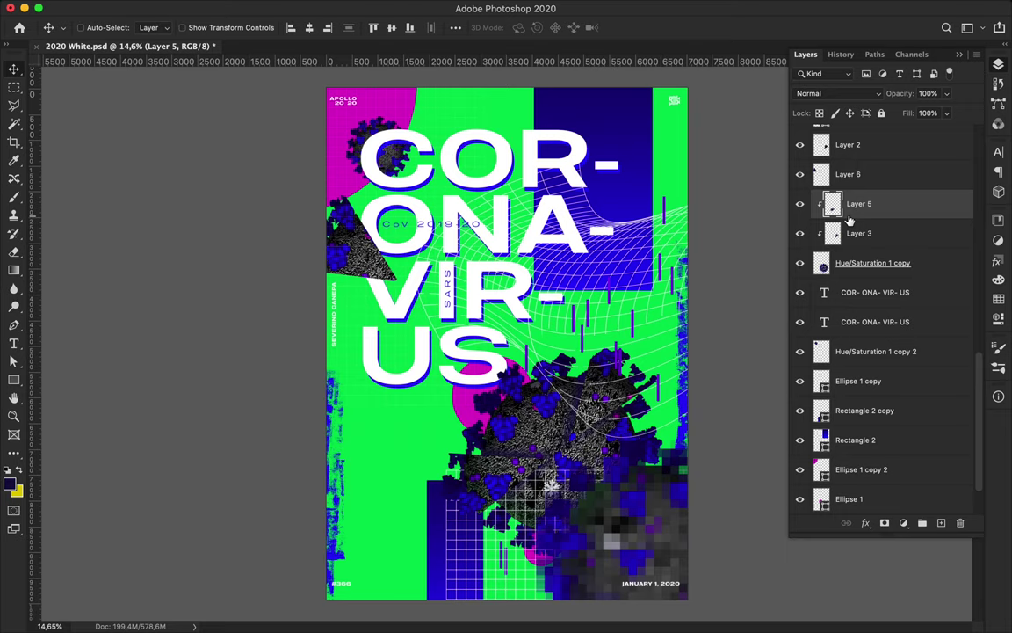
pyautogui.scroll(2, 523, 297)
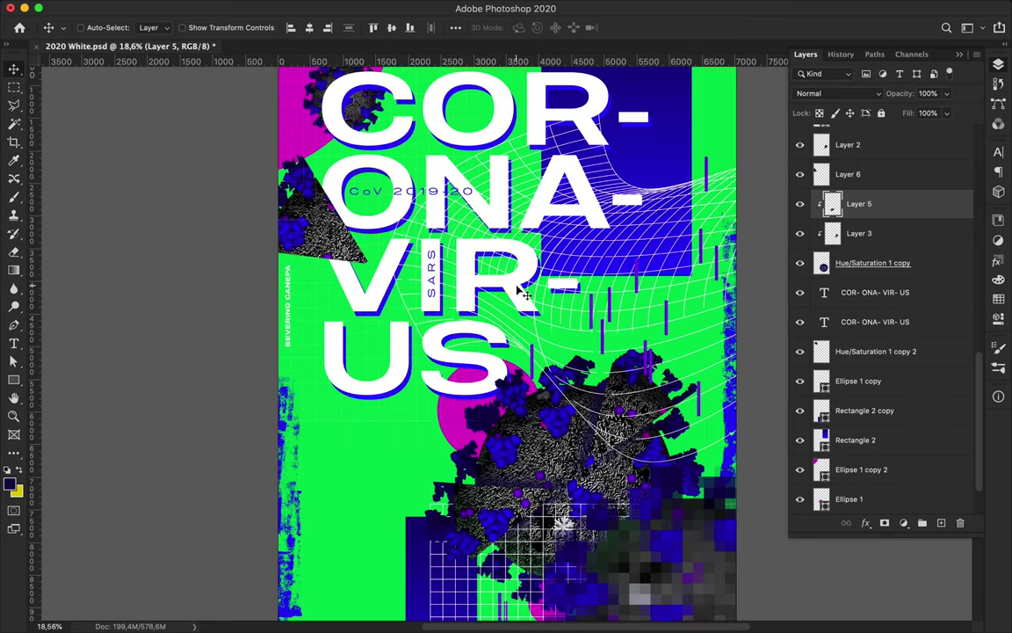
pyautogui.click(381, 194)
# Duplicate CoV 2019-20, trim it to CoV in Expanded-Heavy, and place it between VIR- and US
pyautogui.keyDown('alt'); pyautogui.moveTo(380, 194); pyautogui.dragTo(359, 415); pyautogui.keyUp('alt')
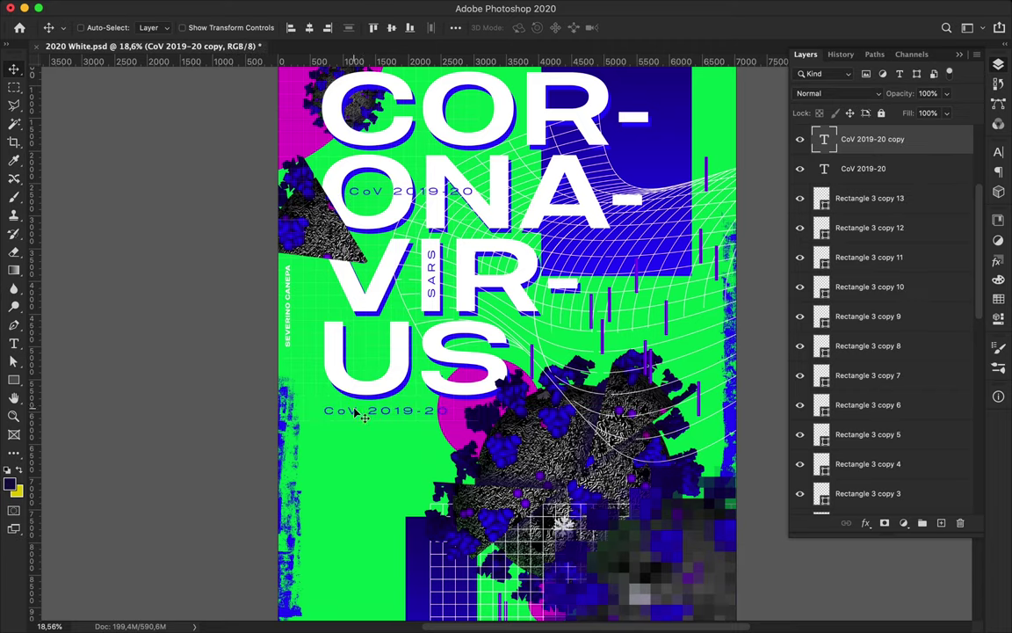
pyautogui.doubleClick(359, 416)
pyautogui.press('BackSpace')
pyautogui.hotkey('ctrl', 'Return')
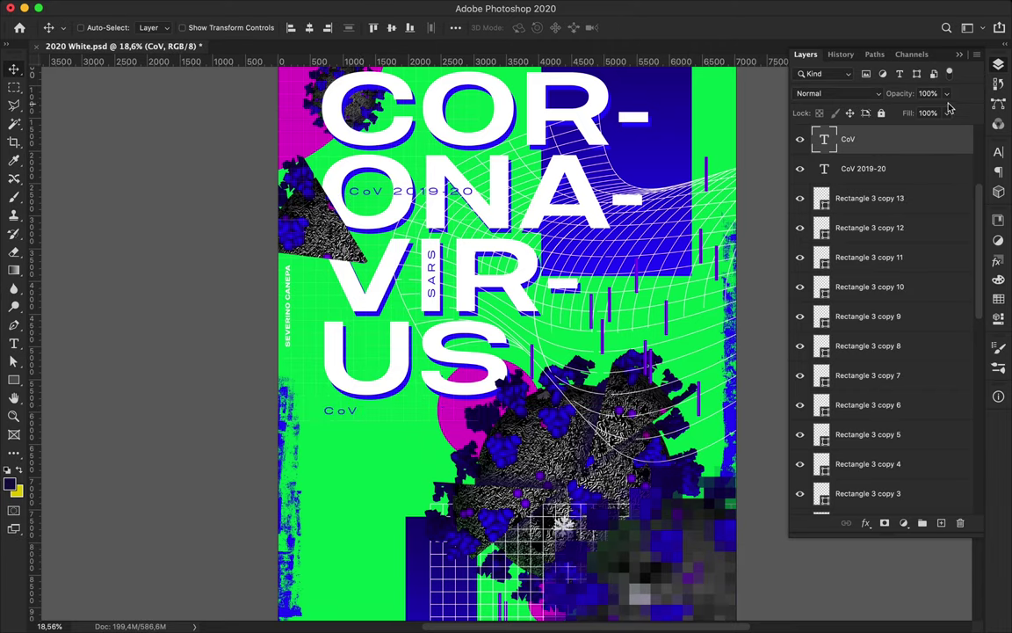
pyautogui.click(839, 94)
pyautogui.click(838, 93)
pyautogui.click(998, 151)
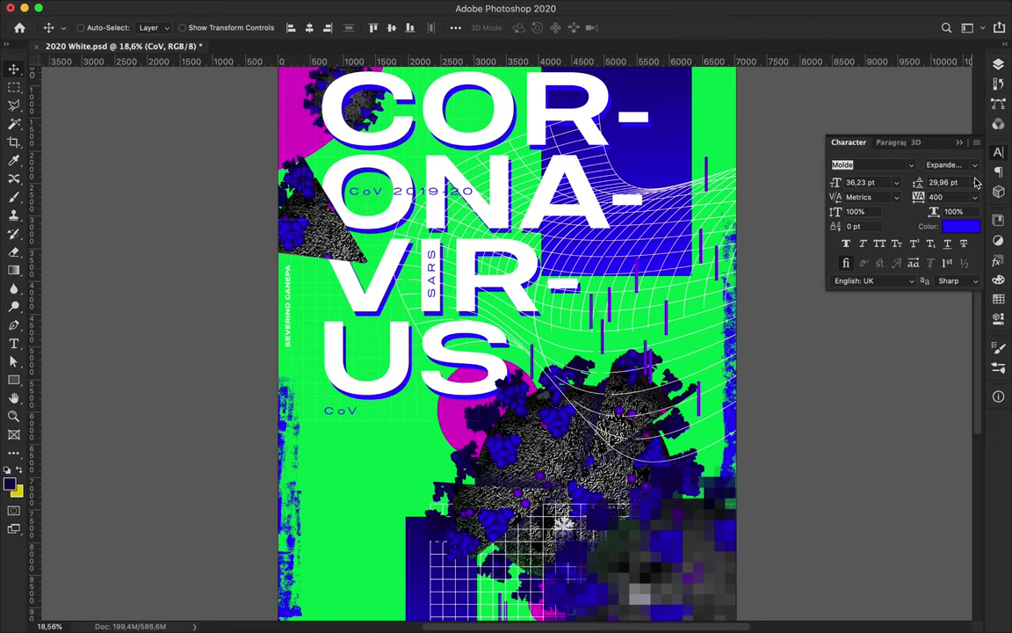
pyautogui.click(966, 164)
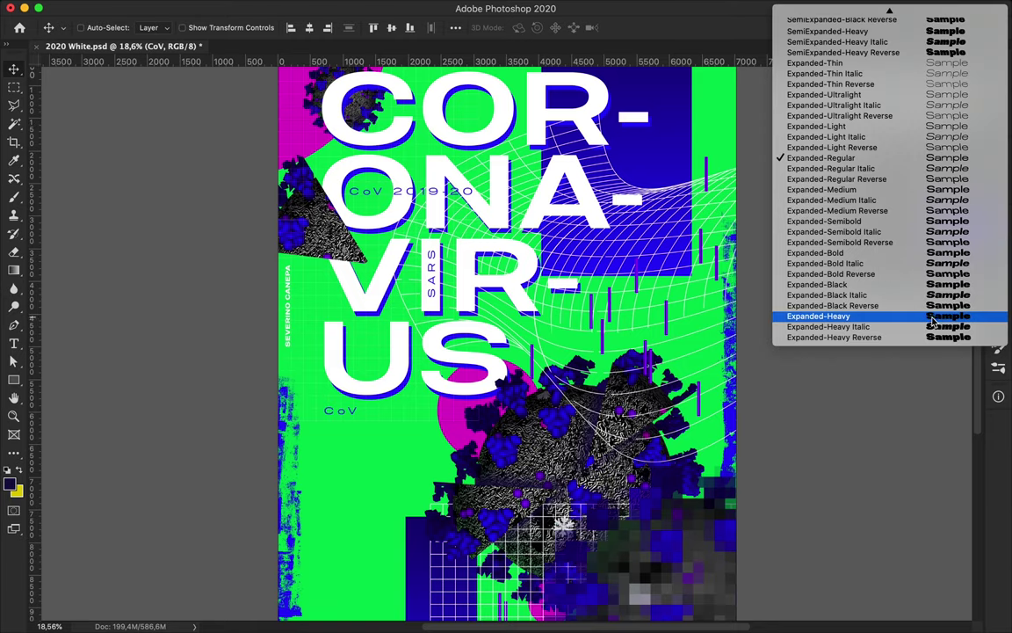
pyautogui.click(934, 327)
pyautogui.moveTo(338, 417); pyautogui.dragTo(368, 334)
# Stack three more CoV copies below, in lighter, Expanded-Light and bolder weights
pyautogui.click(379, 197)
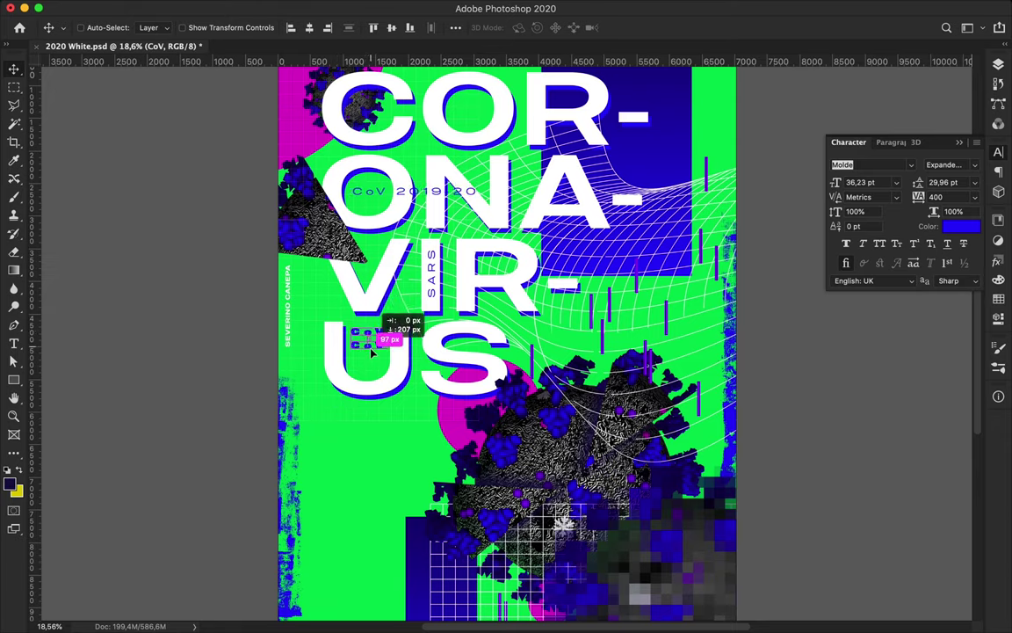
pyautogui.moveTo(379, 341); pyautogui.dragTo(379, 352)
pyautogui.click(966, 167)
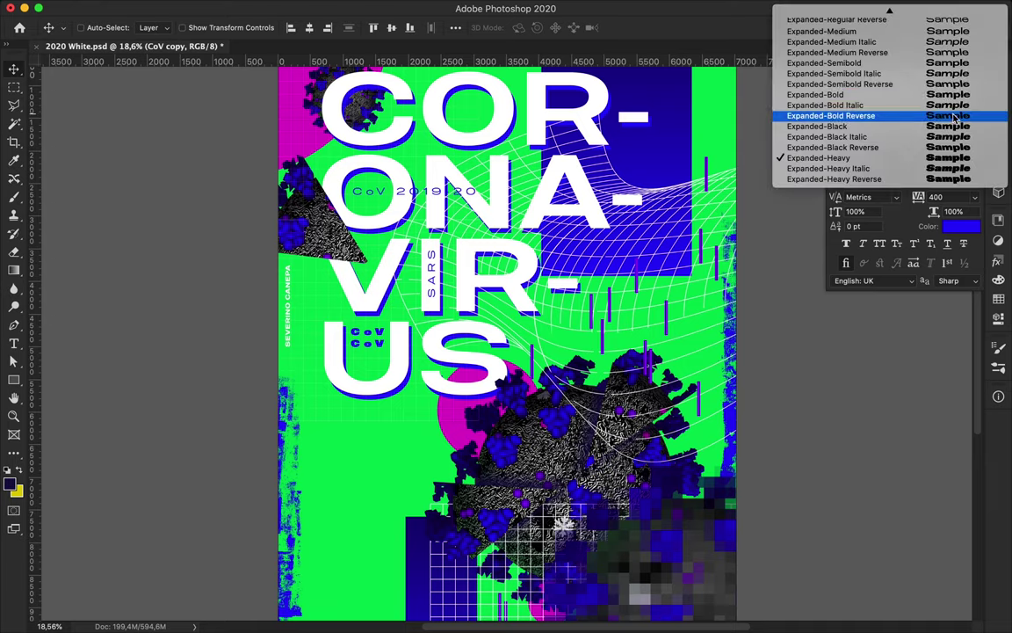
pyautogui.click(836, 31)
pyautogui.moveTo(379, 345); pyautogui.dragTo(380, 356)
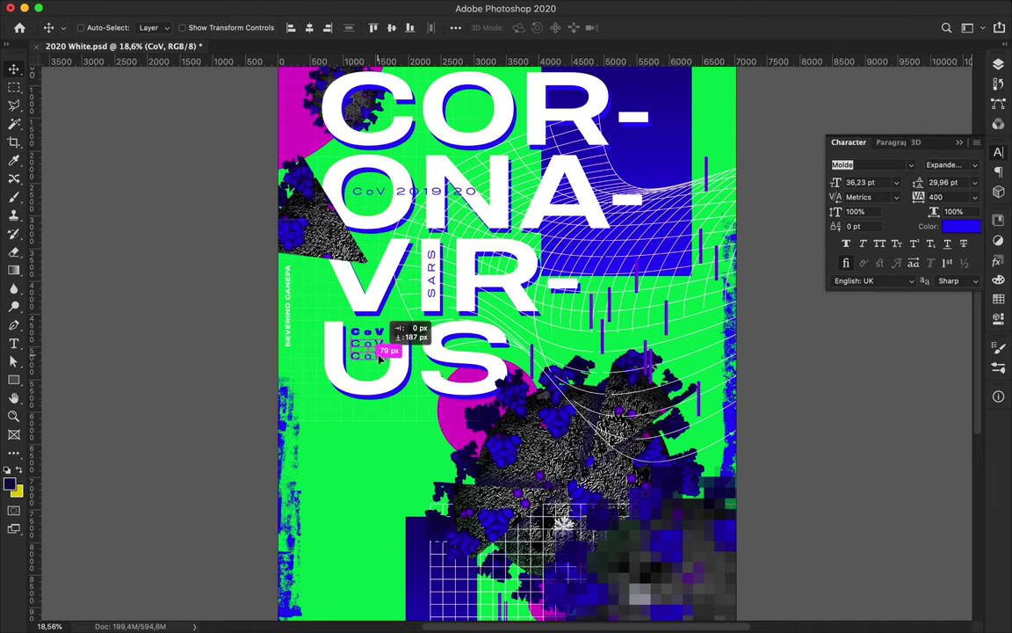
pyautogui.click(966, 164)
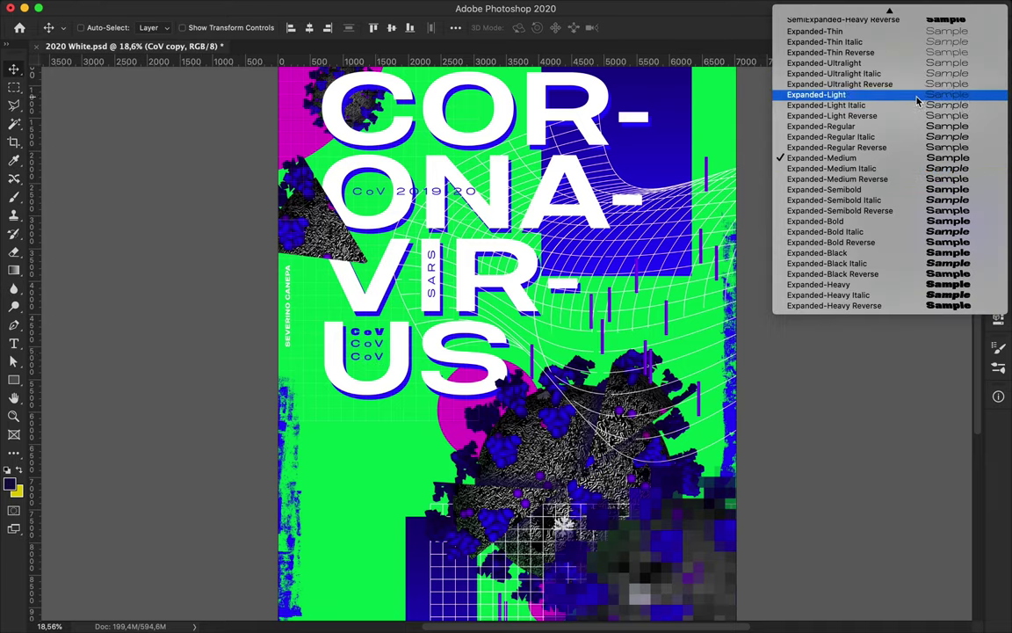
pyautogui.click(917, 94)
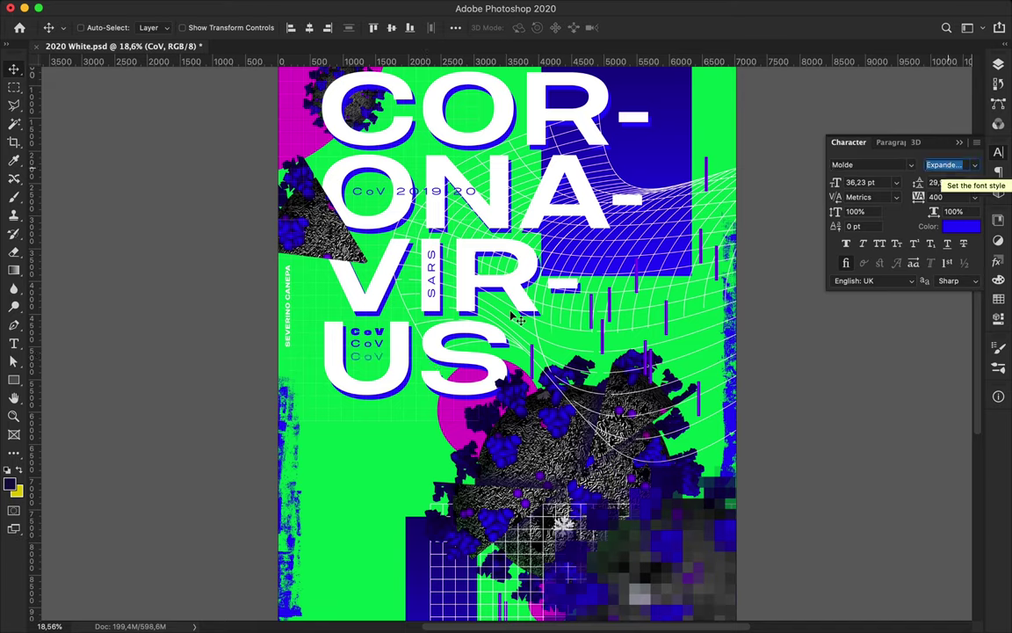
pyautogui.moveTo(379, 347); pyautogui.dragTo(379, 358)
pyautogui.click(974, 164)
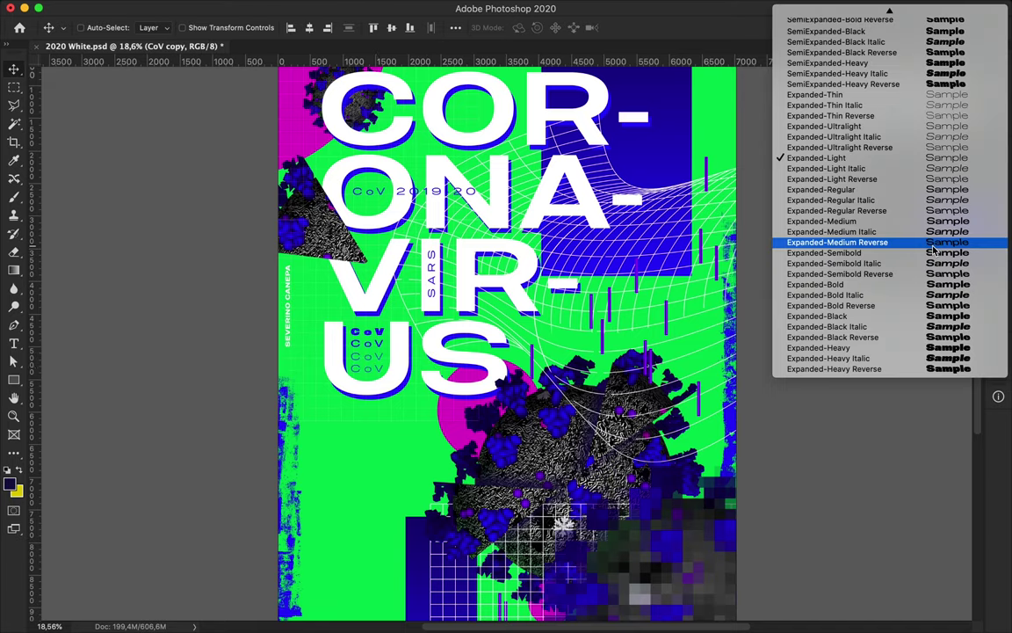
pyautogui.click(914, 287)
# Duplicate an extra CoV, move it down near the title, and enlarge it
pyautogui.moveTo(394, 369); pyautogui.dragTo(736, 118)
pyautogui.scroll(2, 720, 166)
pyautogui.moveTo(720, 166); pyautogui.dragTo(515, 186)
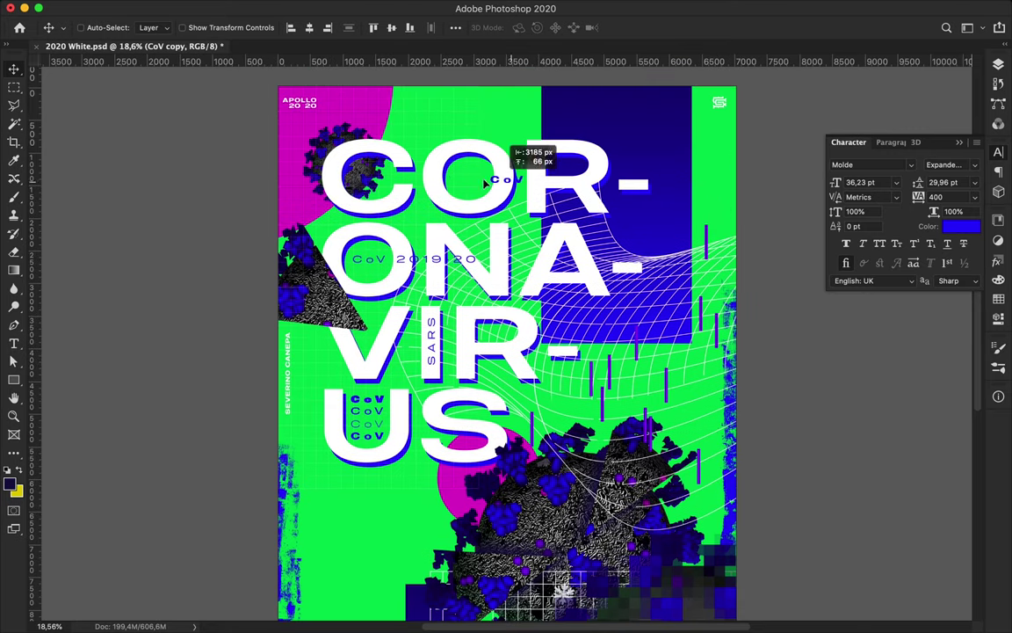
pyautogui.moveTo(516, 187); pyautogui.dragTo(555, 404)
pyautogui.hotkey('ctrl', 't')
pyautogui.moveTo(702, 403); pyautogui.dragTo(756, 391)
pyautogui.press('Return')
# Give the extra CoV Expanded-Bold Italic and 35% fill, then remove it again
pyautogui.click(944, 164)
pyautogui.click(967, 169)
pyautogui.click(998, 64)
pyautogui.click(946, 112)
pyautogui.moveTo(962, 130); pyautogui.dragTo(929, 130)
pyautogui.moveTo(690, 396); pyautogui.dragTo(747, 400)
pyautogui.press('super+z')
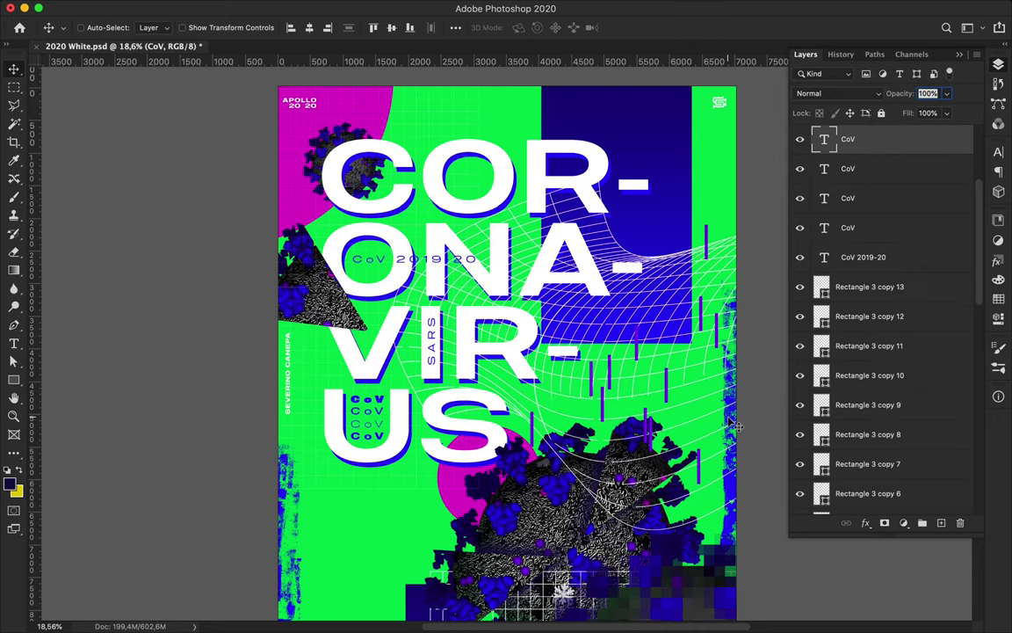
pyautogui.scroll(-2, 524, 336)
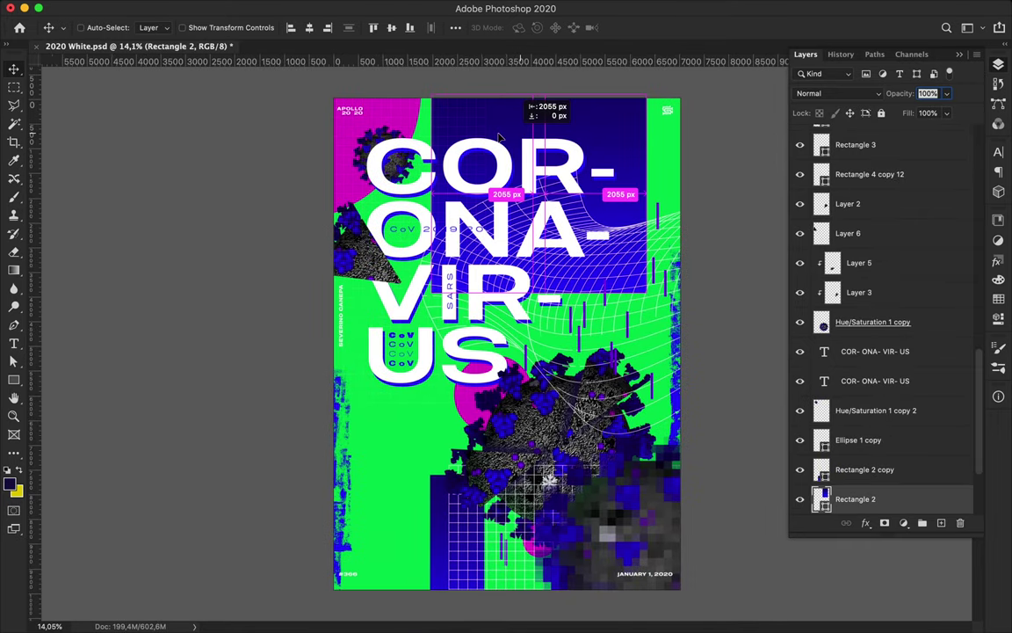
# Duplicate the blue rectangle leftward and scale the copy into a narrow vertical strip
pyautogui.moveTo(615, 142); pyautogui.dragTo(444, 128)
pyautogui.hotkey('ctrl', 't')
pyautogui.moveTo(363, 264)
pyautogui.mouseDown()
pyautogui.moveTo(495, 123)
pyautogui.moveTo(488, 162)
pyautogui.mouseUp()
pyautogui.press('Return')
# Duplicate the strip and stretch the copy into a wide bar along the top edge
pyautogui.moveTo(492, 123)
pyautogui.mouseDown()
pyautogui.moveTo(506, 123)
pyautogui.moveTo(466, 123)
pyautogui.mouseUp()
pyautogui.hotkey('ctrl', 't')
pyautogui.moveTo(466, 174)
pyautogui.mouseDown()
pyautogui.moveTo(466, 112)
pyautogui.moveTo(384, 104)
pyautogui.moveTo(422, 110)
pyautogui.moveTo(402, 598)
pyautogui.mouseUp()
pyautogui.press('Return')
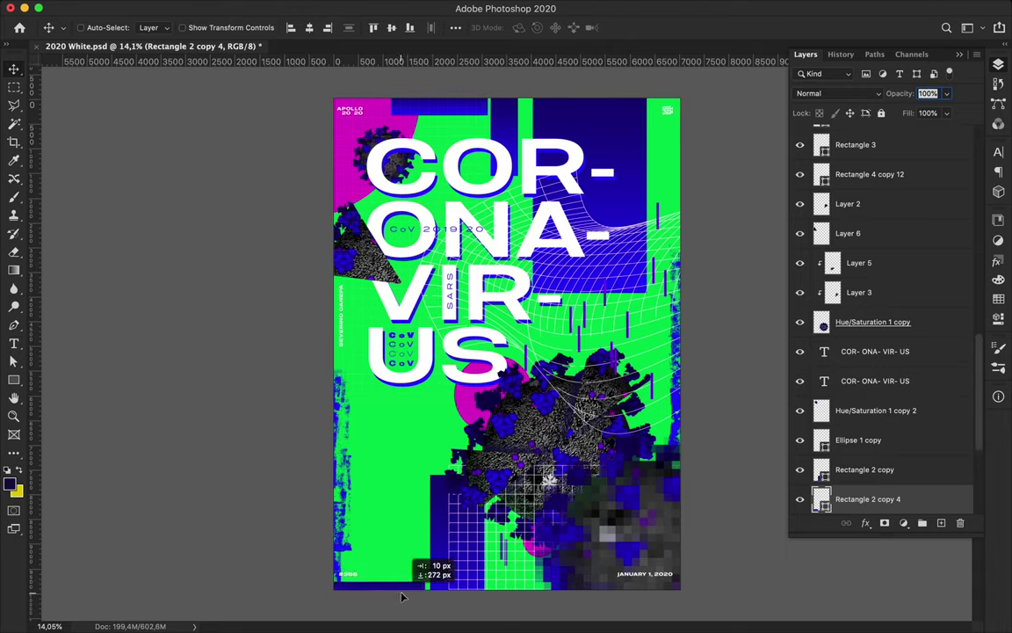
# Duplicate the thin rectangle as Rectangle 2 copy 5, stretching it into a tall bar through the title
pyautogui.click(439, 567)
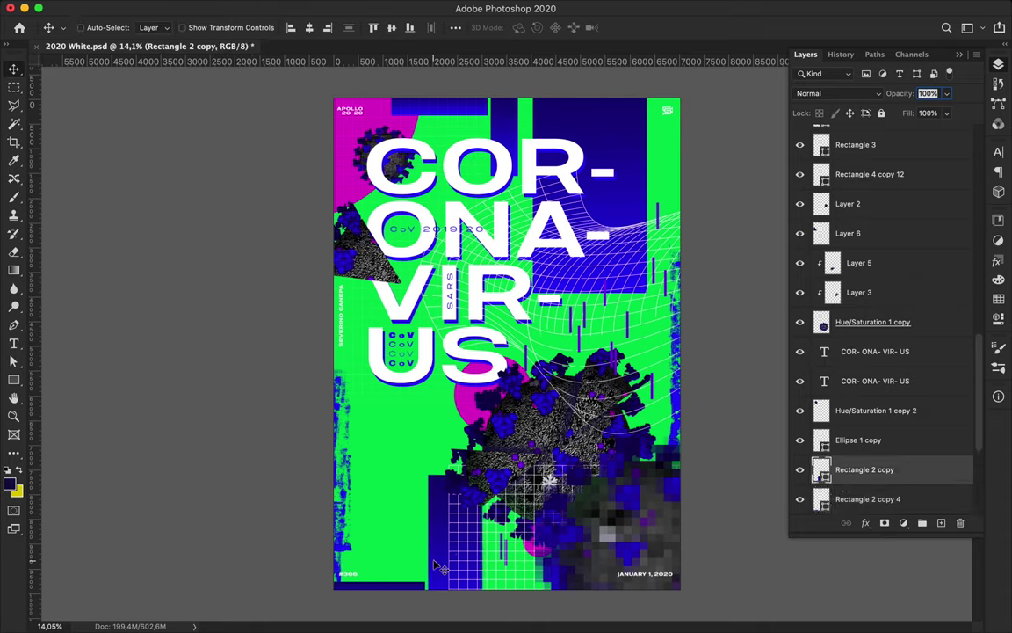
pyautogui.click(575, 253)
pyautogui.moveTo(615, 123); pyautogui.dragTo(621, 125)
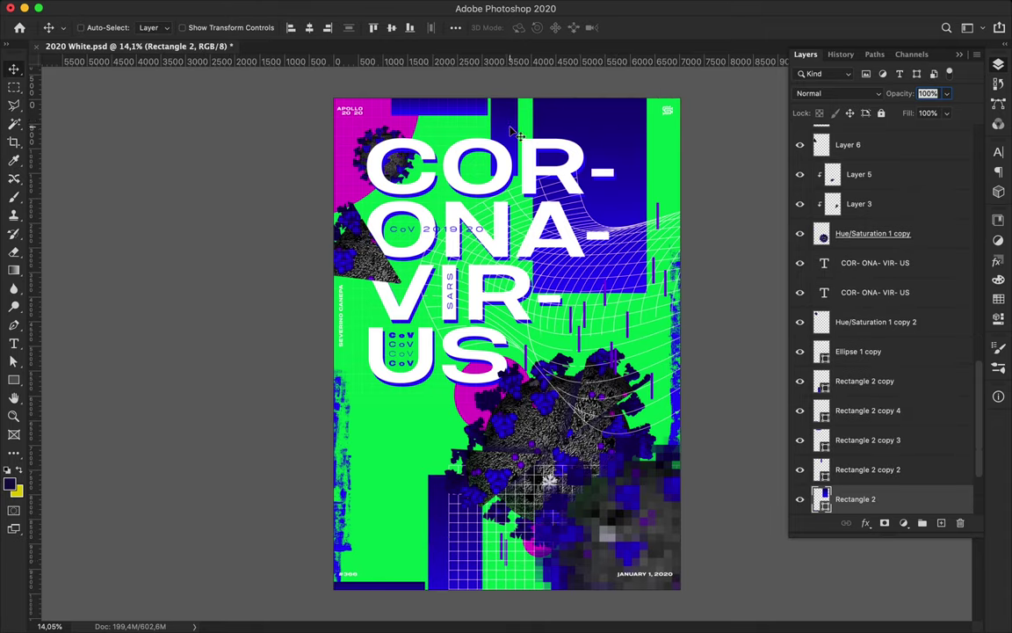
pyautogui.hotkey('ctrl', 'j')
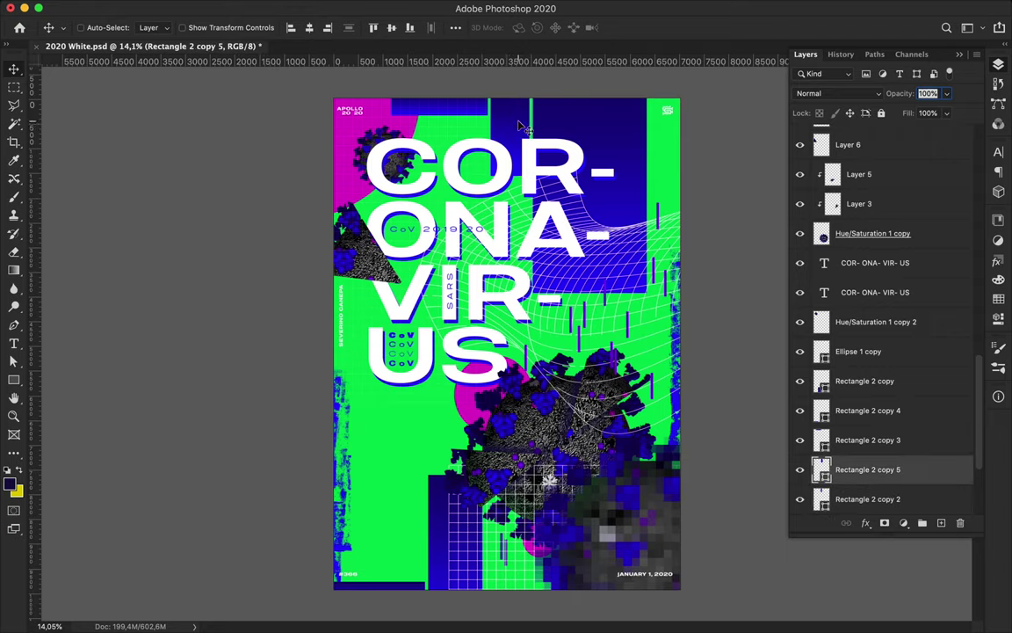
pyautogui.hotkey('ctrl', 't')
pyautogui.moveTo(524, 173); pyautogui.dragTo(524, 334)
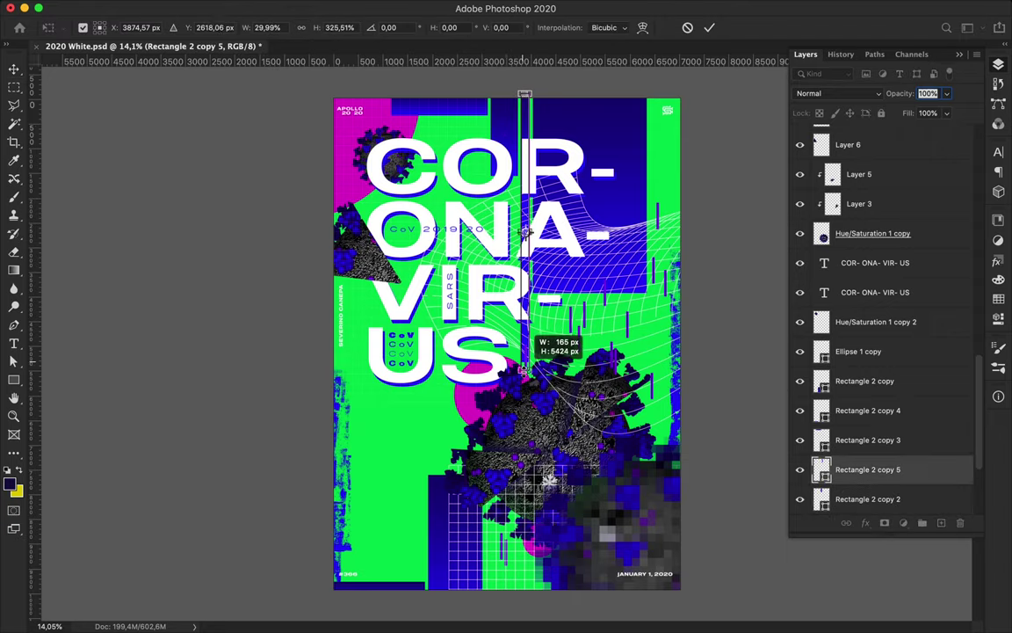
pyautogui.press('Return')
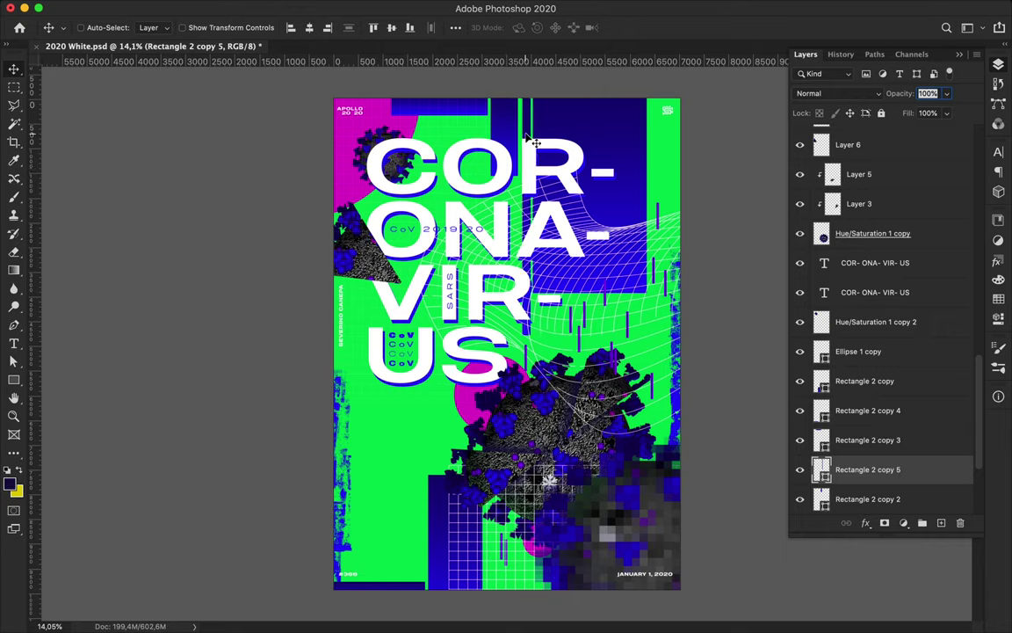
pyautogui.press('Left')
pyautogui.press('Left')
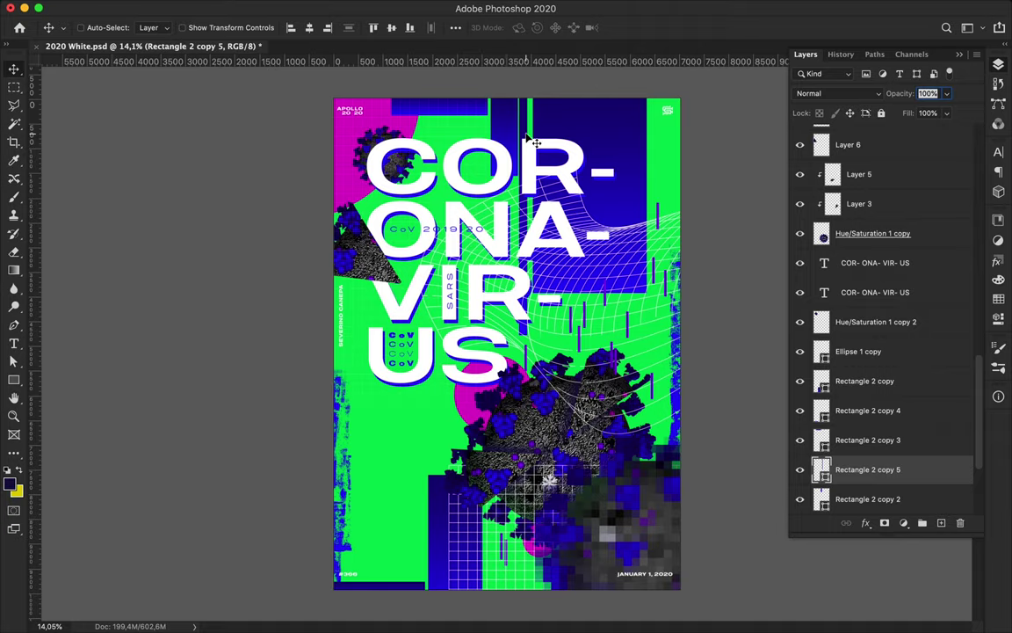
# Stop the screen recording to present the finished CORONA-VIRUS poster full screen
pyautogui.click(658, 8)
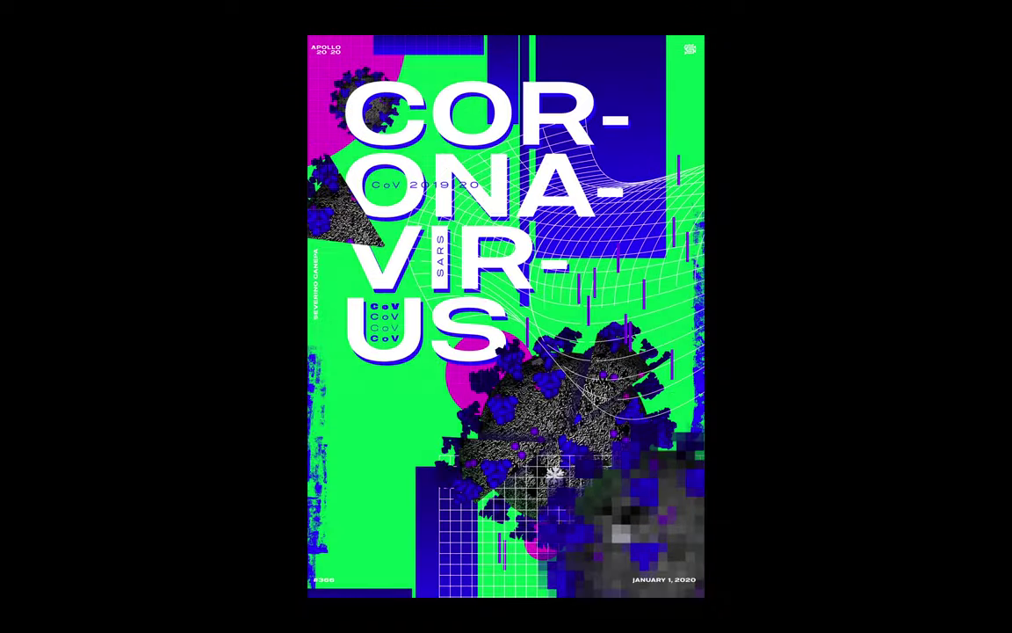